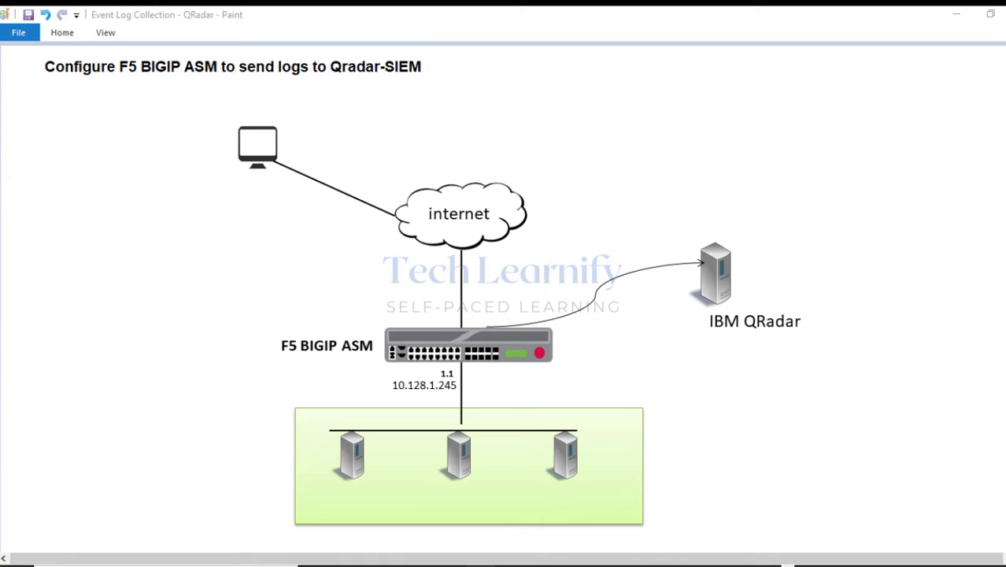
- Circle the IBM QRadar label in the network diagram, add check marks around it, and clear the annotations
{"action": "mouse_move", "coordinate": [823, 314]}
{"action": "left_mouse_down"}
{"action": "mouse_move", "coordinate": [754, 296]}
{"action": "mouse_move", "coordinate": [820, 312]}
{"action": "left_mouse_up"}
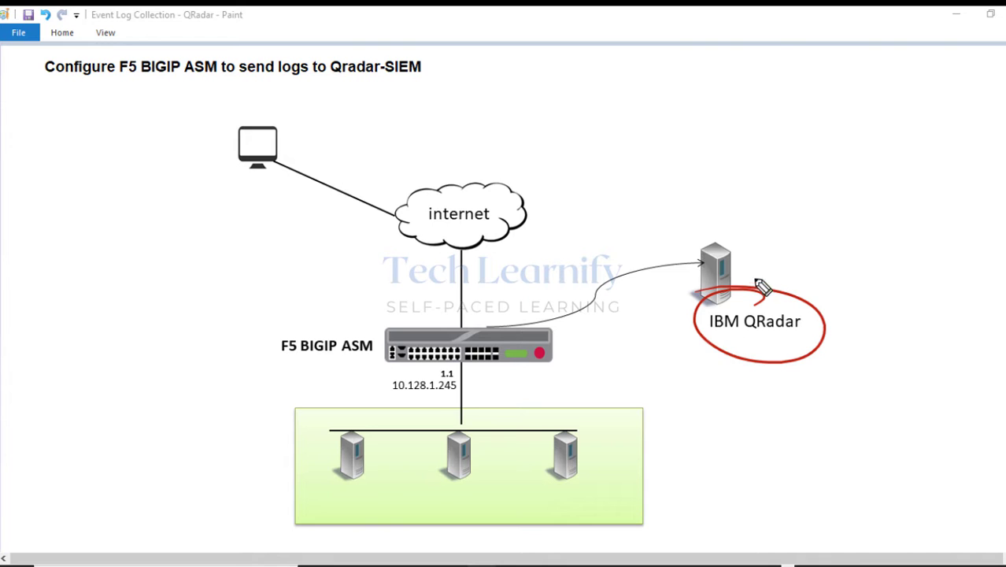
{"action": "left_click_drag", "start_coordinate": [760, 270], "coordinate": [789, 265]}
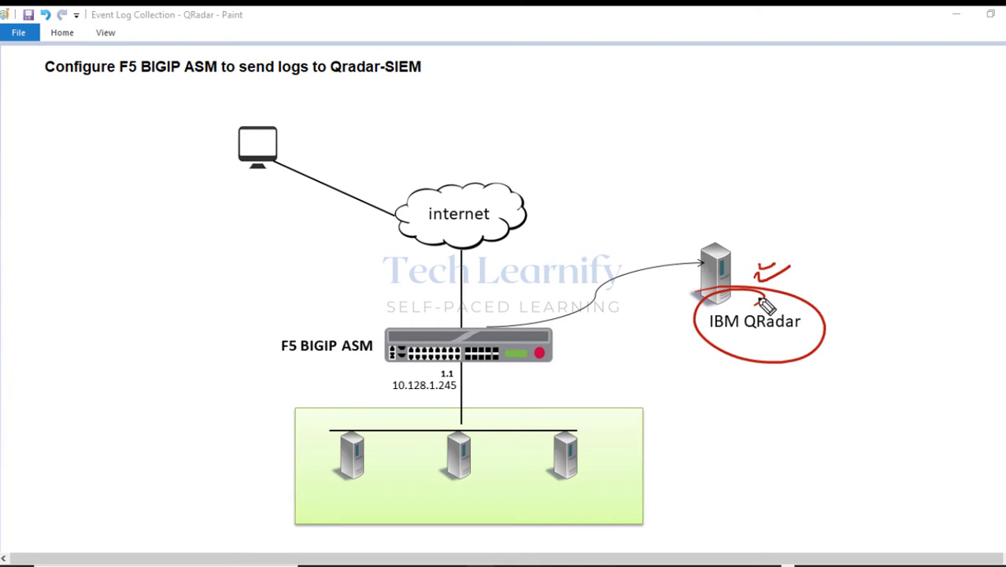
{"action": "left_click_drag", "start_coordinate": [767, 296], "coordinate": [792, 290]}
{"action": "key", "text": "Escape"}
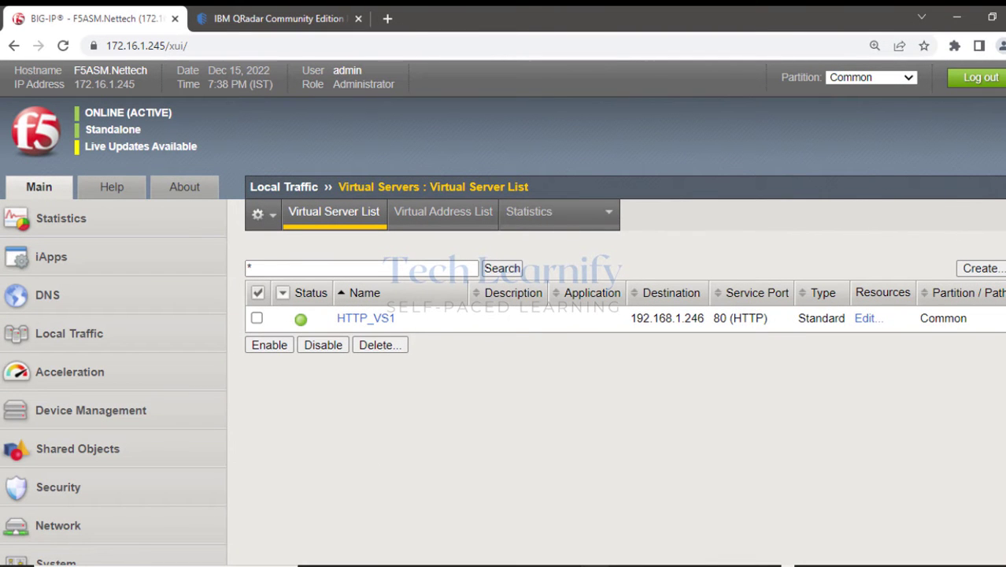
- Highlight the HTTP_VS1 name in the BIG-IP virtual server list in red and clear the highlight
{"action": "left_click", "coordinate": [976, 170]}
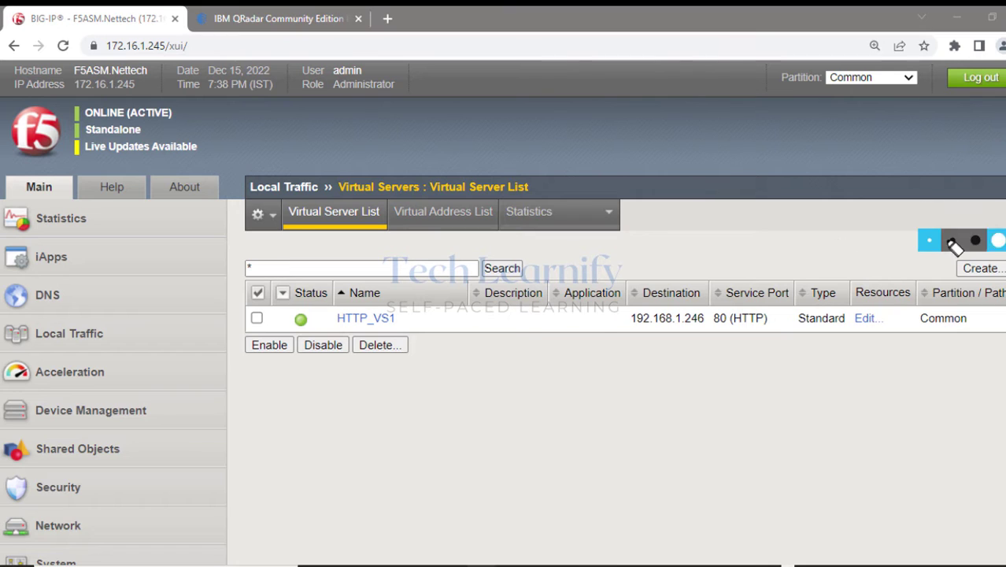
{"action": "left_click", "coordinate": [955, 247]}
{"action": "left_click_drag", "start_coordinate": [329, 318], "coordinate": [411, 319]}
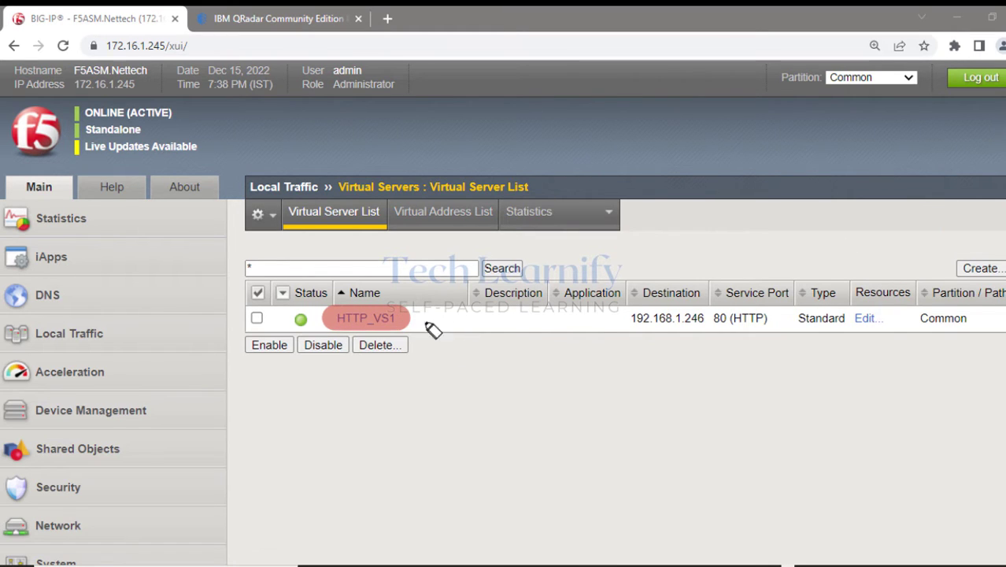
{"action": "left_click", "coordinate": [988, 310]}
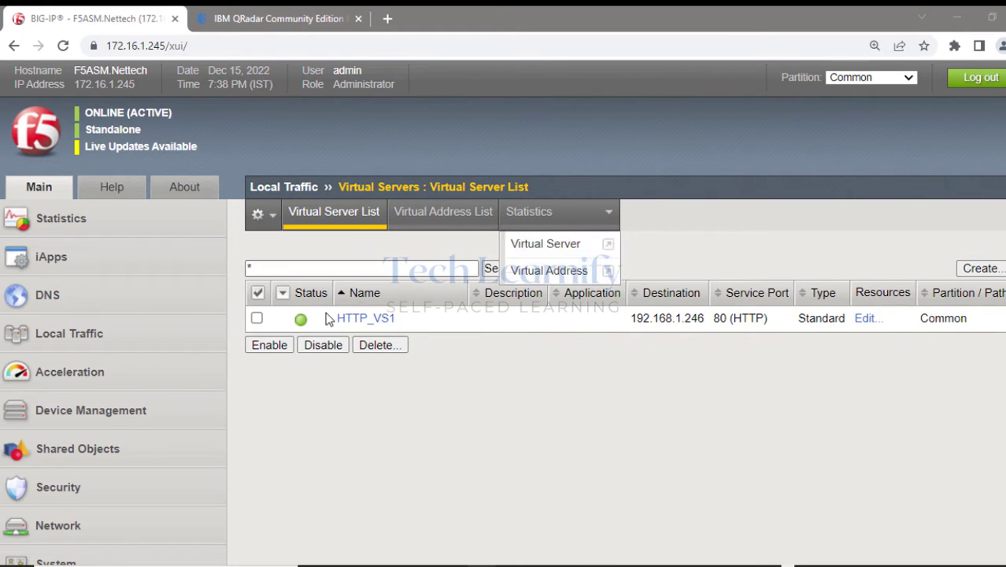
- Open the security policy settings of the HTTP_VS1 virtual server
{"action": "left_click", "coordinate": [354, 318]}
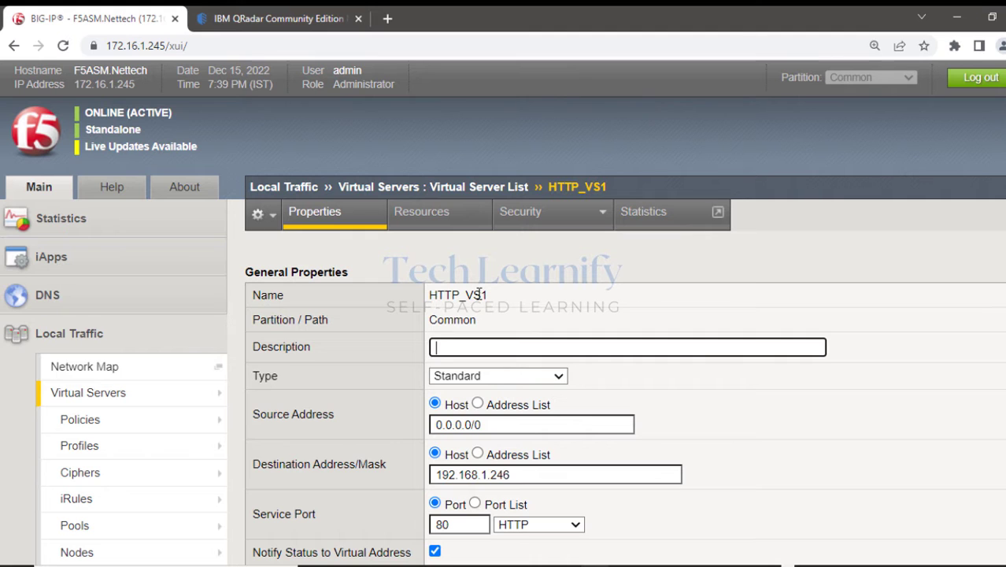
{"action": "mouse_move", "coordinate": [535, 214]}
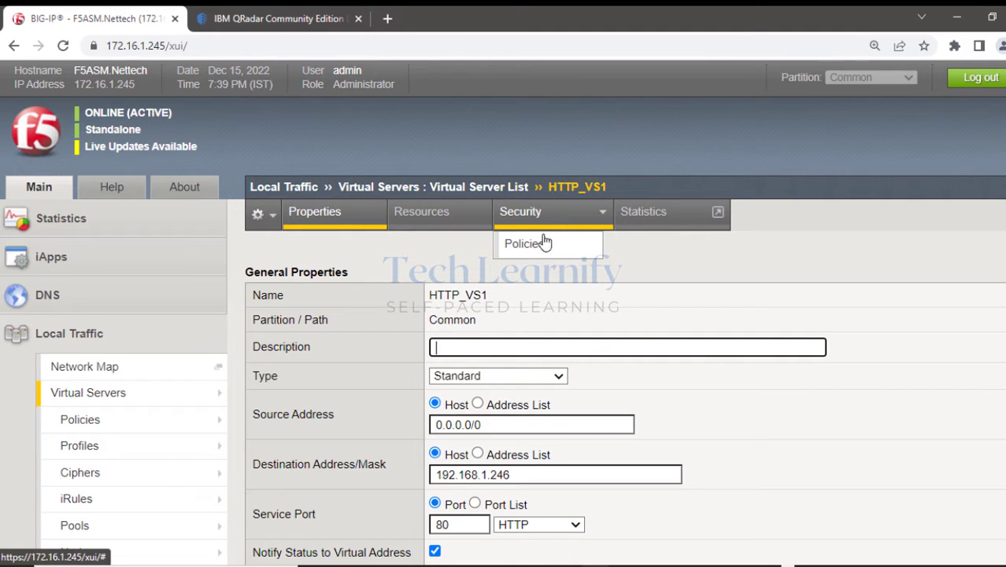
{"action": "left_click", "coordinate": [530, 245]}
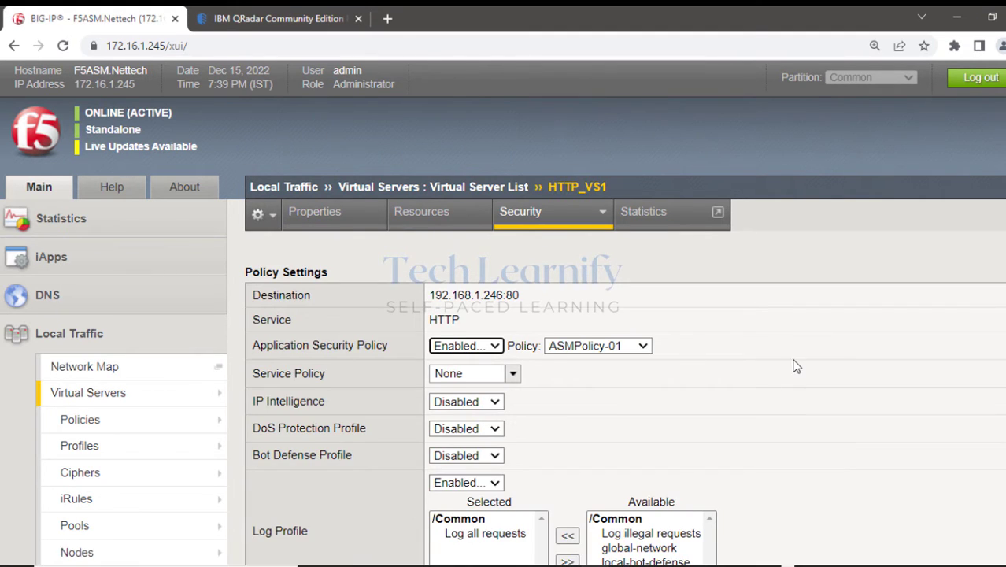
{"action": "scroll", "coordinate": [793, 364], "scroll_direction": "down", "scroll_amount": 1}
- Highlight the ASMPolicy-01 policy, the Log Profile label and the selected Log all requests profile, and clear the highlights
{"action": "left_click", "coordinate": [976, 168]}
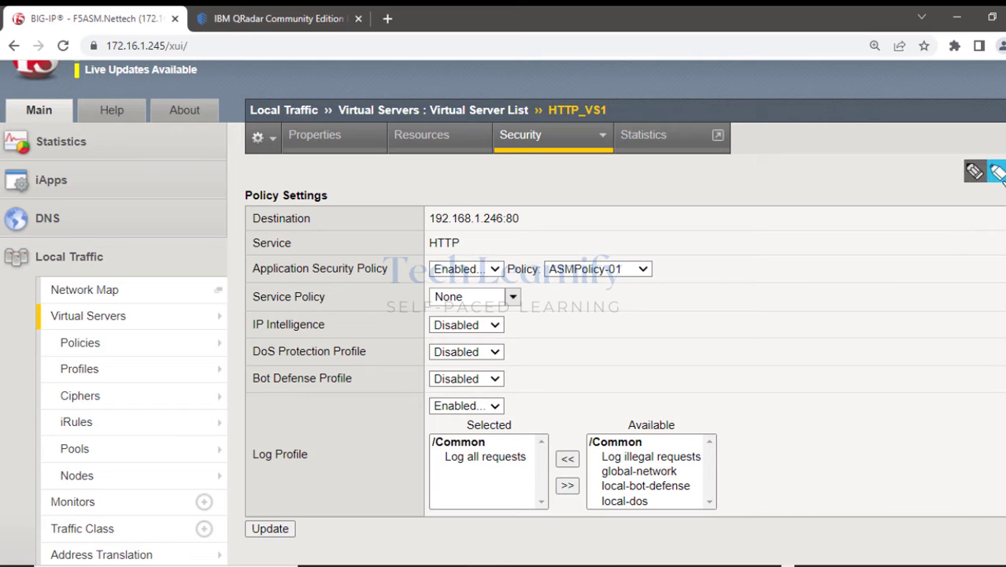
{"action": "left_click_drag", "start_coordinate": [553, 272], "coordinate": [642, 270]}
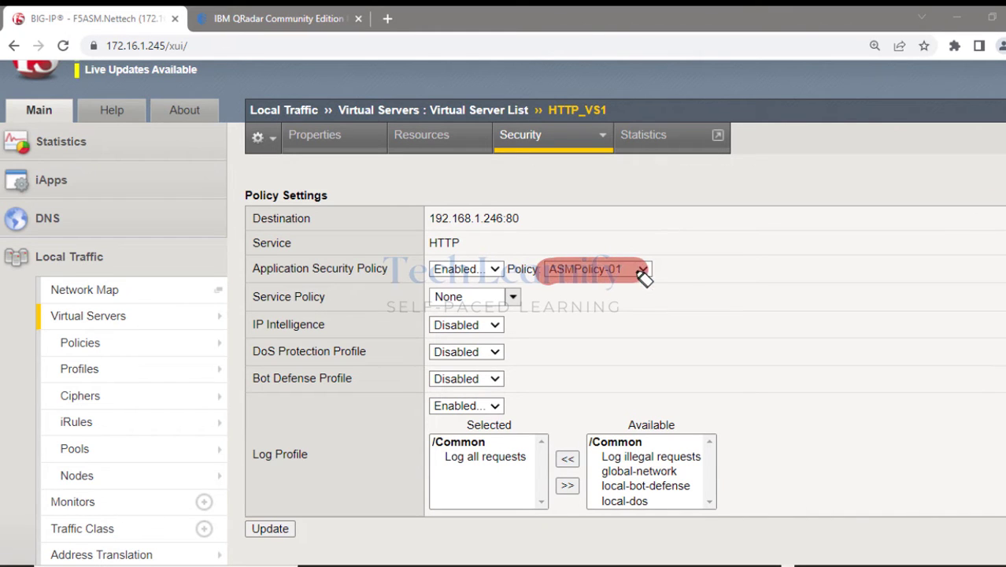
{"action": "mouse_move", "coordinate": [560, 273]}
{"action": "left_mouse_down"}
{"action": "mouse_move", "coordinate": [647, 272]}
{"action": "mouse_move", "coordinate": [635, 286]}
{"action": "mouse_move", "coordinate": [562, 282]}
{"action": "left_mouse_up"}
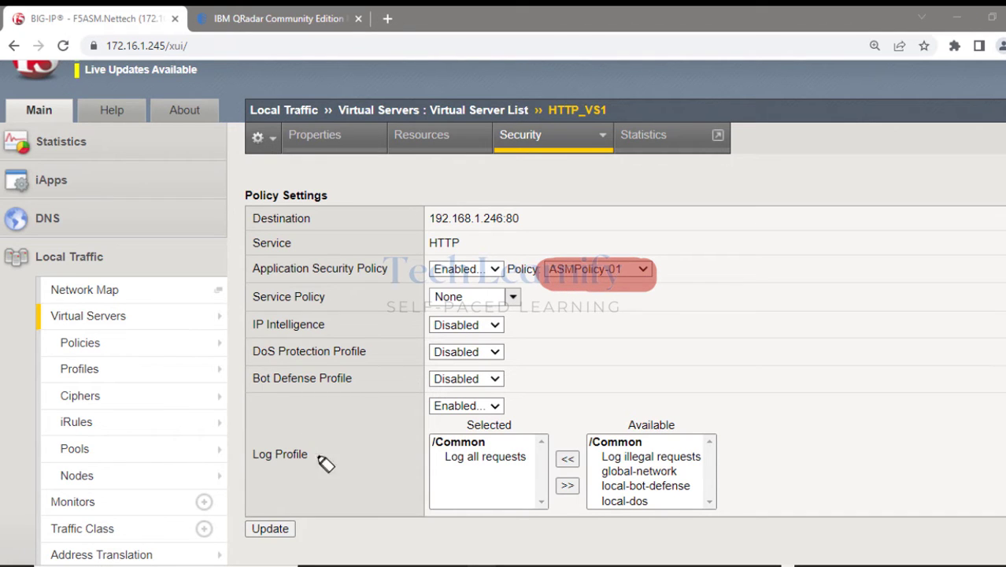
{"action": "left_click_drag", "start_coordinate": [254, 455], "coordinate": [314, 454]}
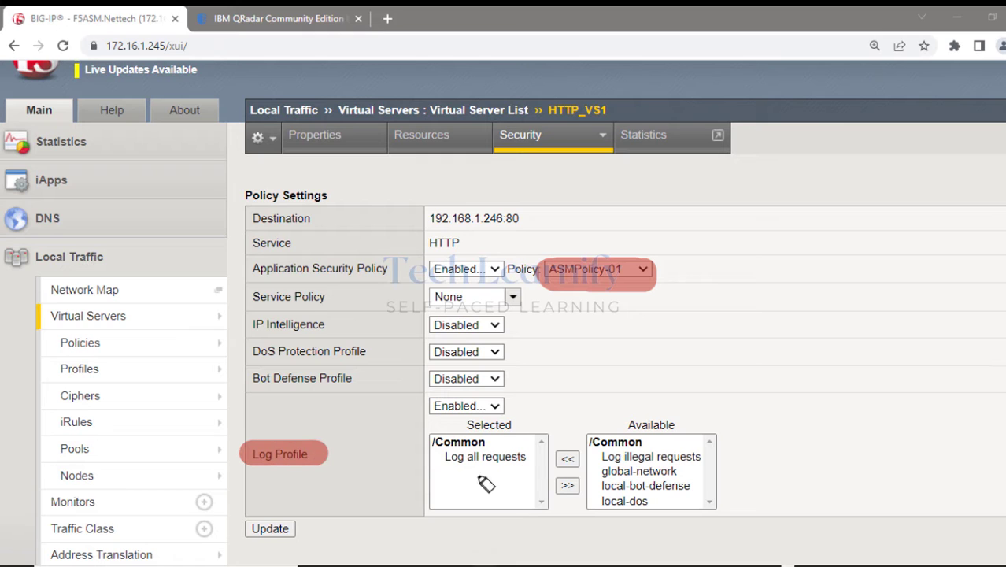
{"action": "left_click_drag", "start_coordinate": [438, 458], "coordinate": [519, 470]}
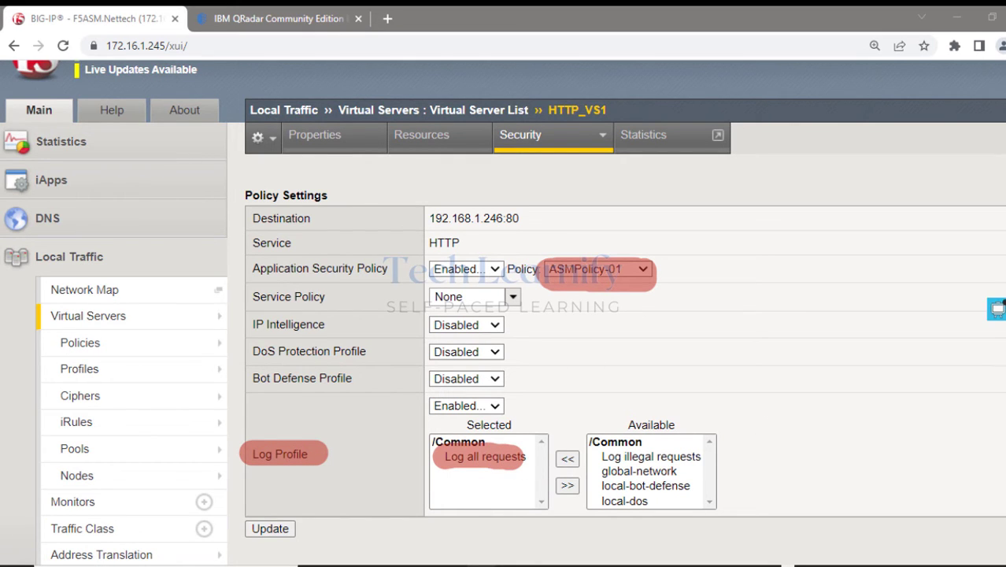
{"action": "left_click", "coordinate": [1004, 195]}
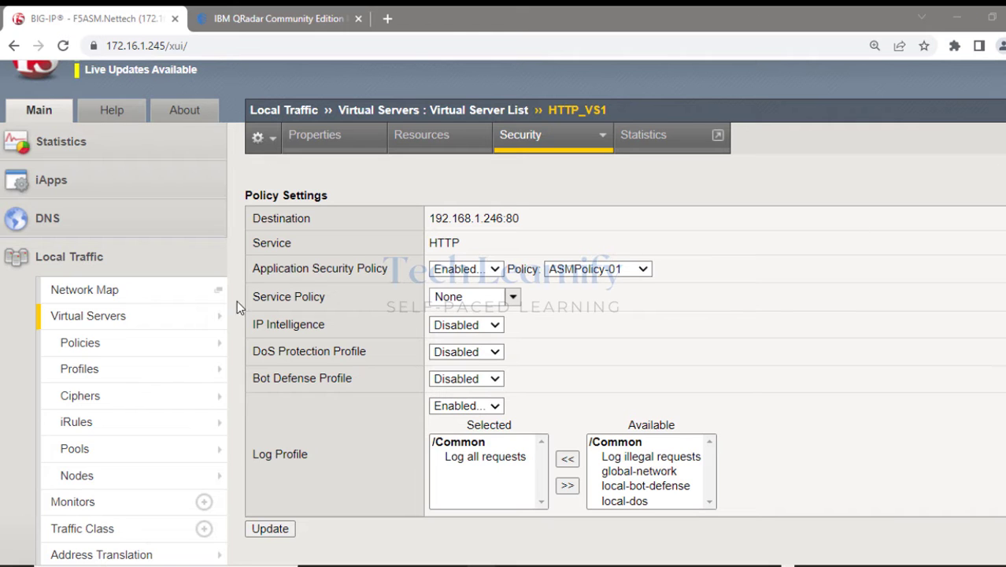
- Open the list of logging profiles under the security event logs
{"action": "left_click", "coordinate": [140, 272]}
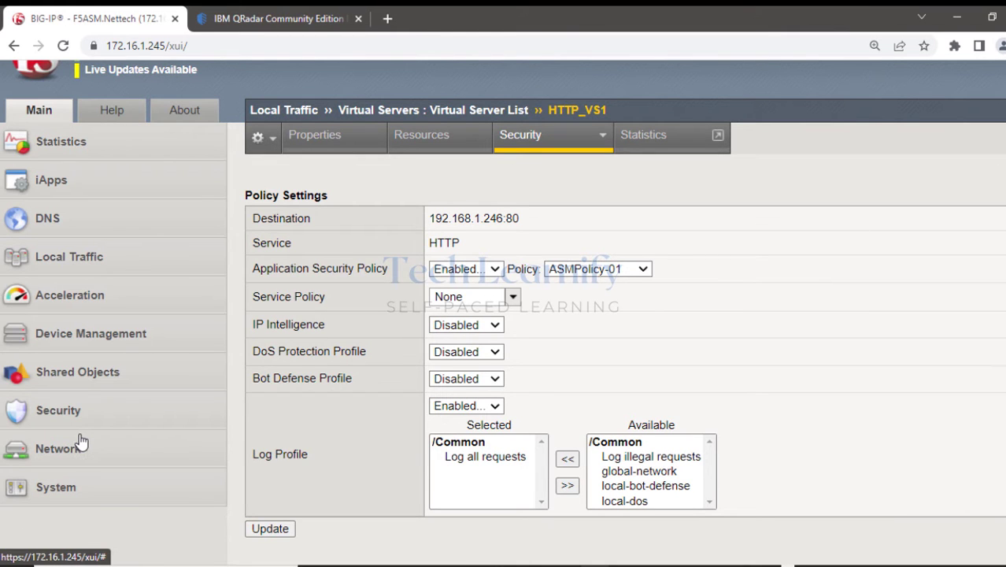
{"action": "mouse_move", "coordinate": [110, 414]}
{"action": "scroll", "coordinate": [139, 409], "scroll_direction": "down", "scroll_amount": 3}
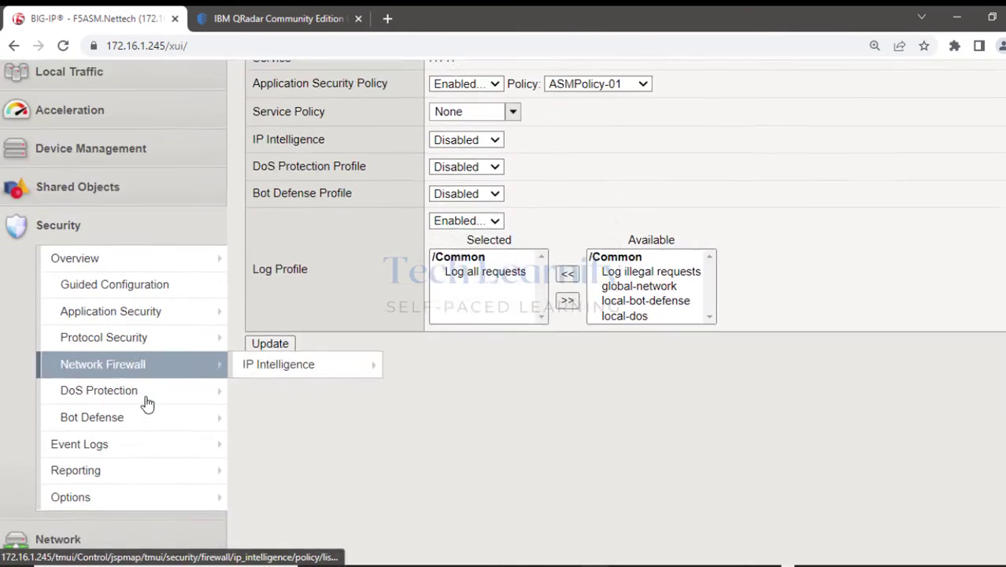
{"action": "scroll", "coordinate": [147, 404], "scroll_direction": "down", "scroll_amount": 1}
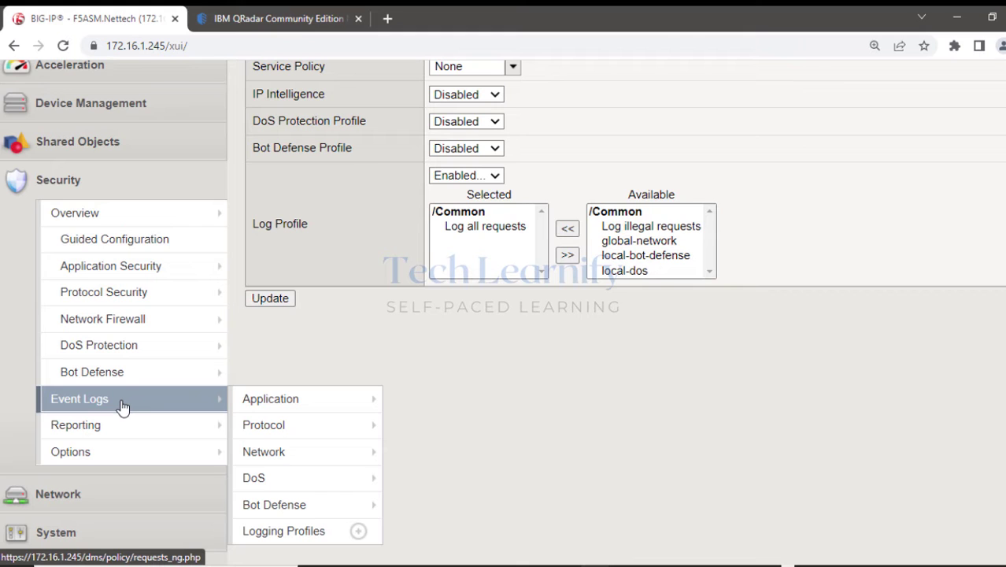
{"action": "left_click", "coordinate": [284, 531]}
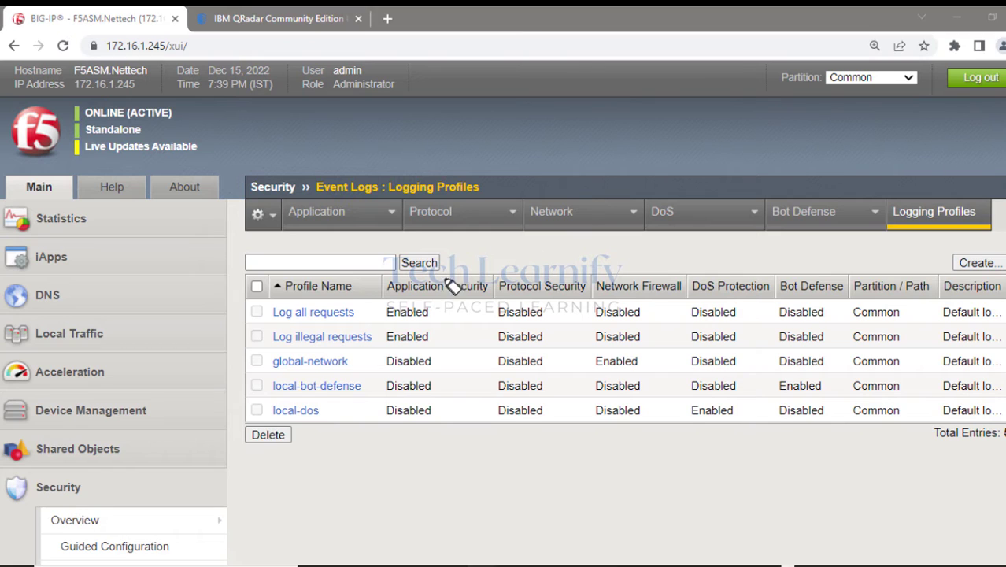
- Highlight the profile names Log all requests, Log illegal requests, global-network, local-bot-defense and local-dos in the list
{"action": "left_click", "coordinate": [279, 313]}
{"action": "left_click_drag", "start_coordinate": [279, 313], "coordinate": [360, 315]}
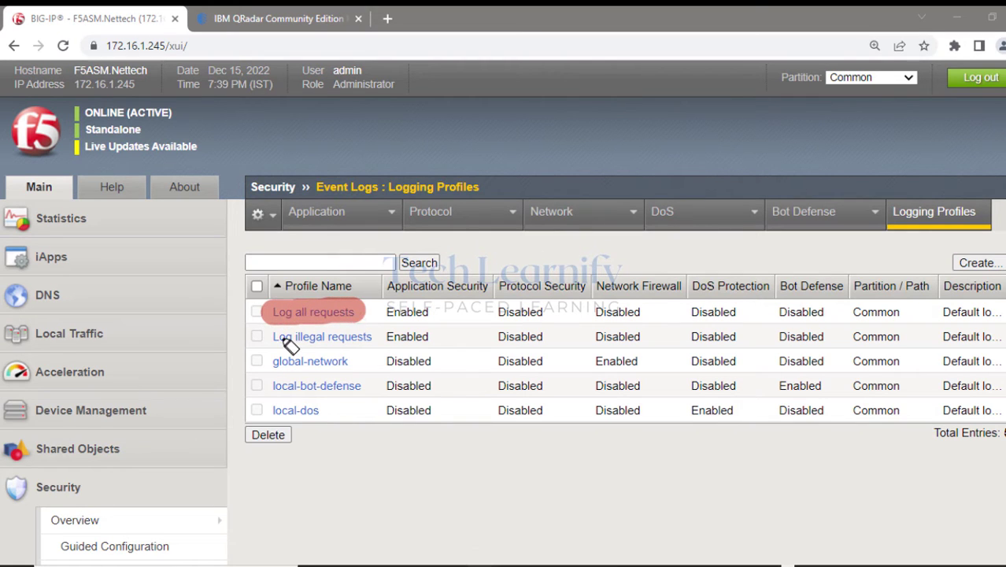
{"action": "left_click_drag", "start_coordinate": [285, 338], "coordinate": [372, 337]}
{"action": "left_click_drag", "start_coordinate": [278, 364], "coordinate": [346, 362]}
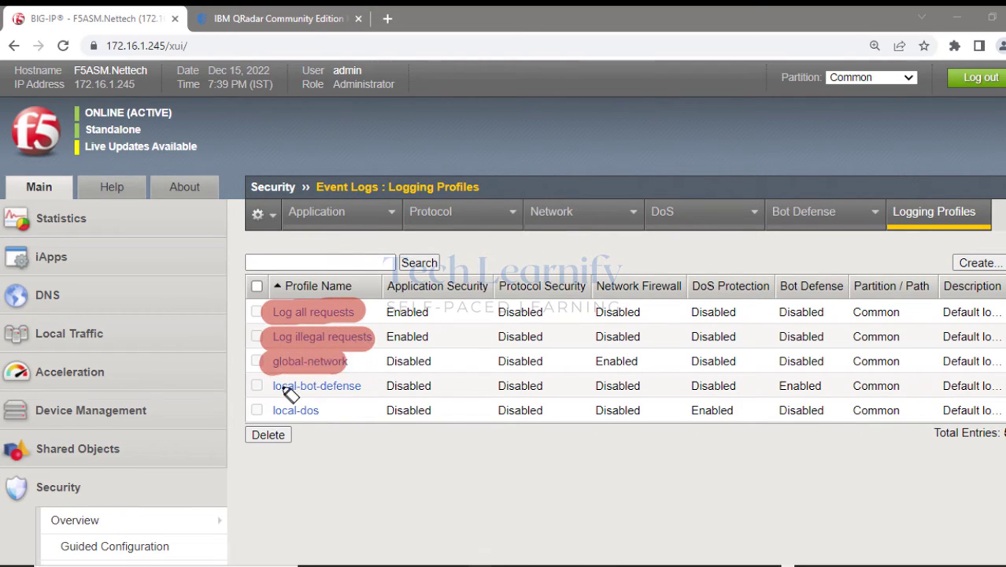
{"action": "left_click_drag", "start_coordinate": [282, 388], "coordinate": [361, 387]}
{"action": "left_click_drag", "start_coordinate": [281, 412], "coordinate": [326, 411]}
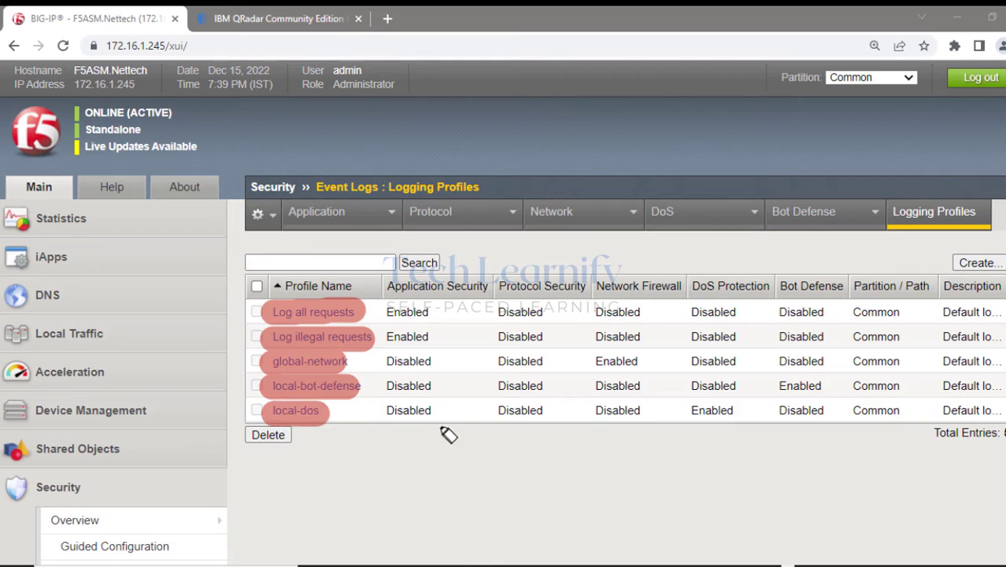
- Highlight the descriptions of all five logging profiles, clear the marks, and highlight the Log all requests name again
{"action": "left_click_drag", "start_coordinate": [932, 313], "coordinate": [1000, 314]}
{"action": "left_click_drag", "start_coordinate": [931, 337], "coordinate": [1000, 337]}
{"action": "left_click_drag", "start_coordinate": [933, 361], "coordinate": [1000, 361]}
{"action": "left_click_drag", "start_coordinate": [932, 386], "coordinate": [1000, 386]}
{"action": "left_click_drag", "start_coordinate": [933, 411], "coordinate": [999, 411]}
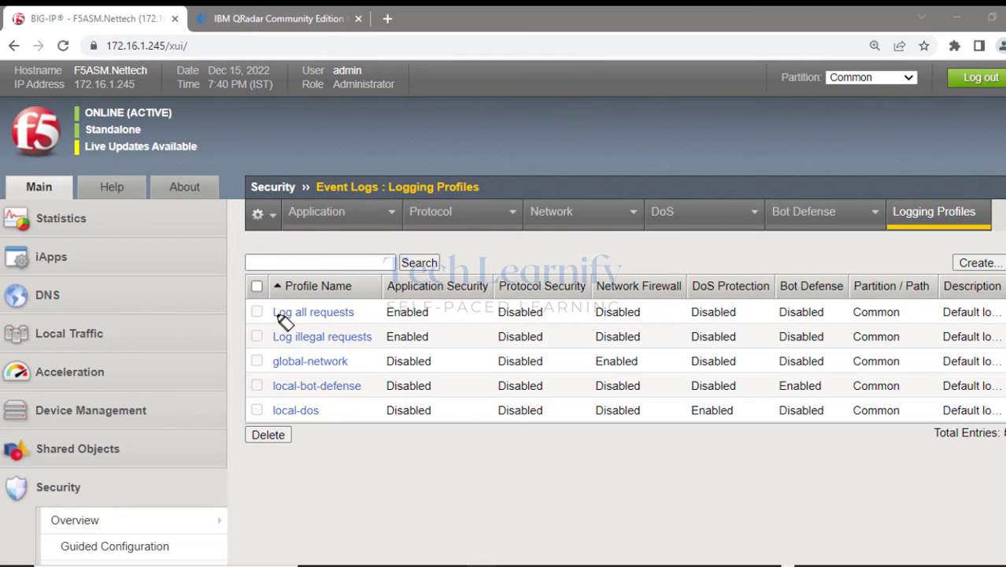
{"action": "left_click_drag", "start_coordinate": [269, 313], "coordinate": [357, 313]}
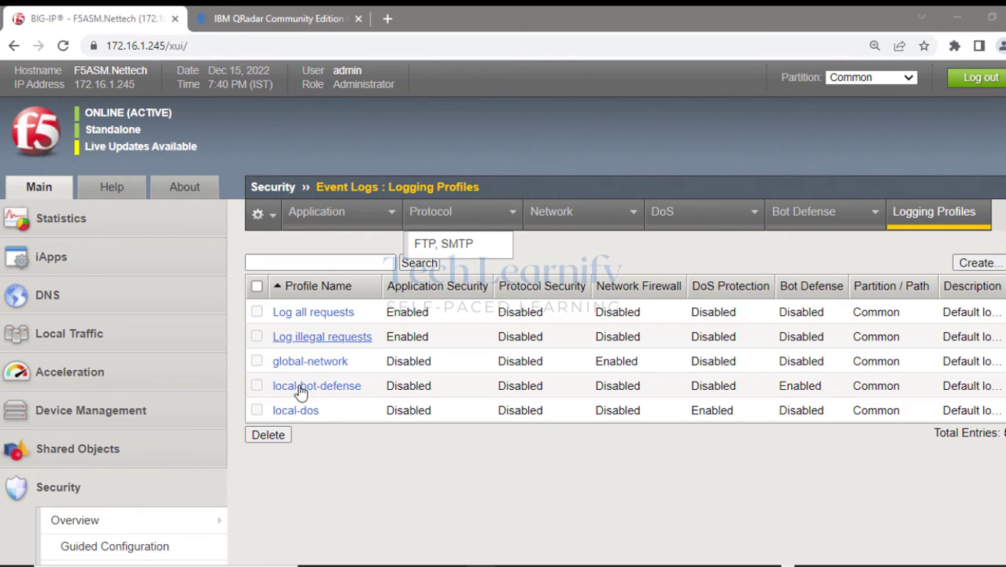
- Open the application requests event log and review its request list and summary
{"action": "scroll", "coordinate": [173, 472], "scroll_direction": "down", "scroll_amount": 4}
{"action": "mouse_move", "coordinate": [199, 434]}
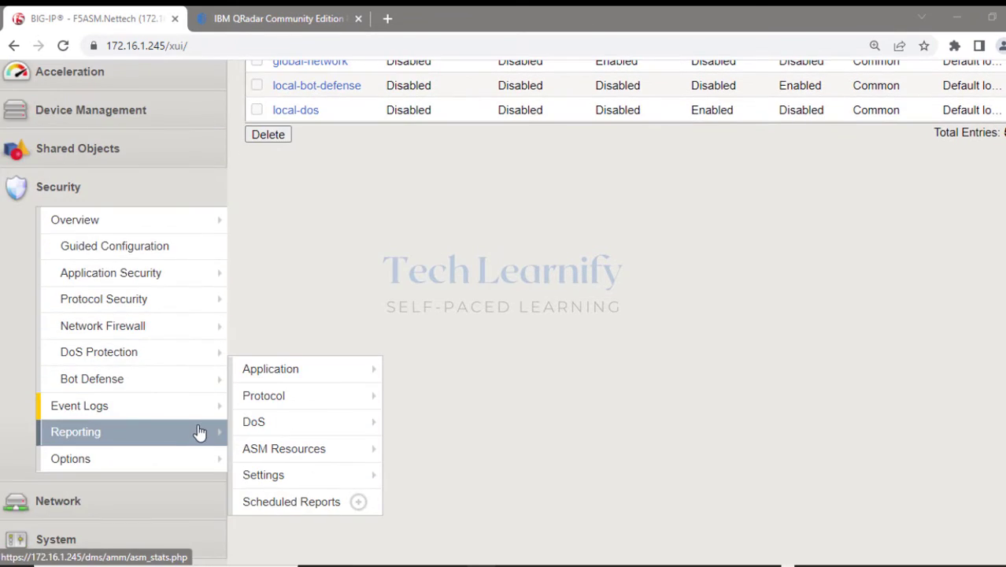
{"action": "left_click", "coordinate": [285, 474]}
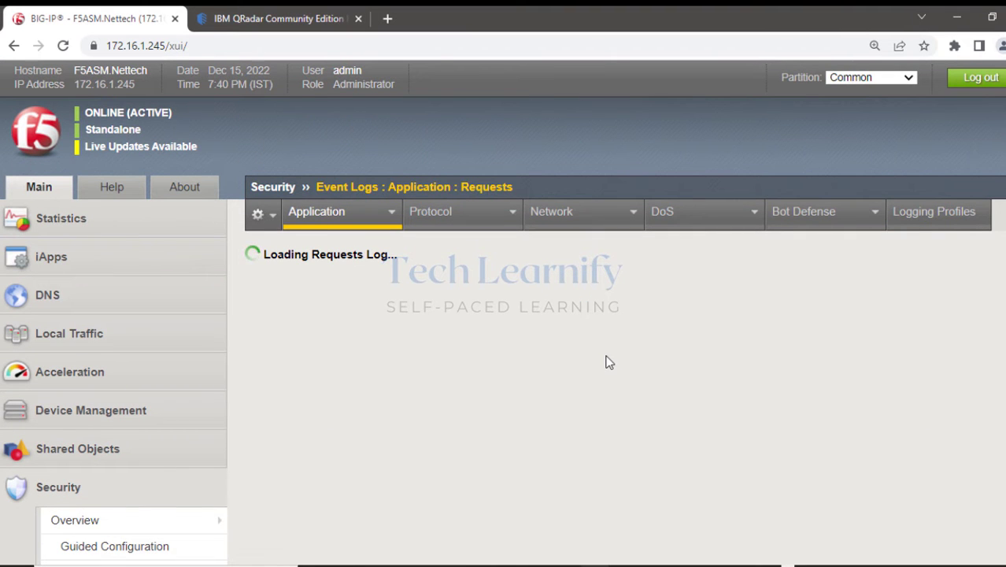
{"action": "scroll", "coordinate": [435, 400], "scroll_direction": "down", "scroll_amount": 2}
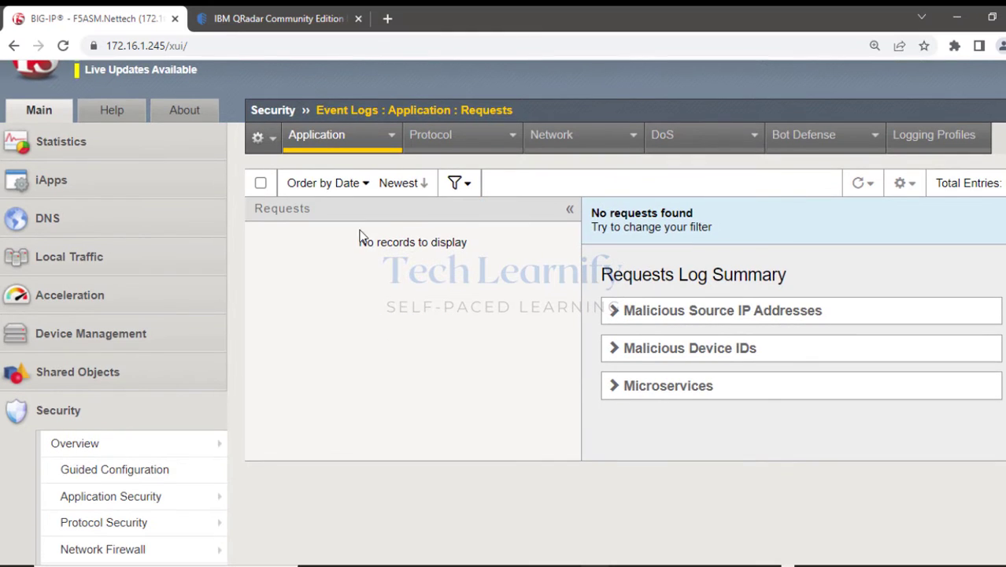
{"action": "scroll", "coordinate": [406, 310], "scroll_direction": "up", "scroll_amount": 2}
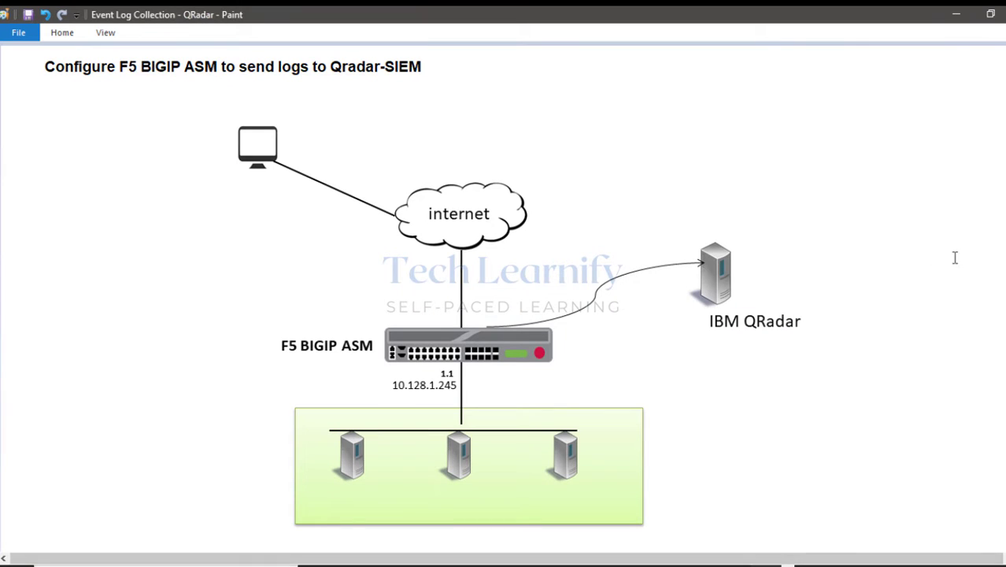
- In the Paint network diagram, highlight the F5 BIGIP ASM label and client computer, draw an arrow toward the ASM, and clear the annotations
{"action": "left_click", "coordinate": [995, 171]}
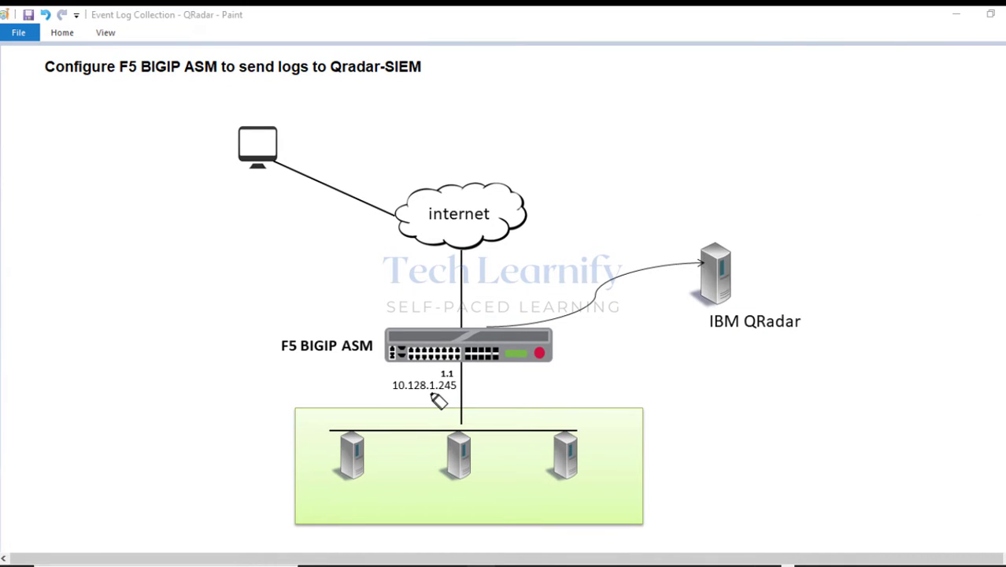
{"action": "left_click_drag", "start_coordinate": [274, 347], "coordinate": [385, 346]}
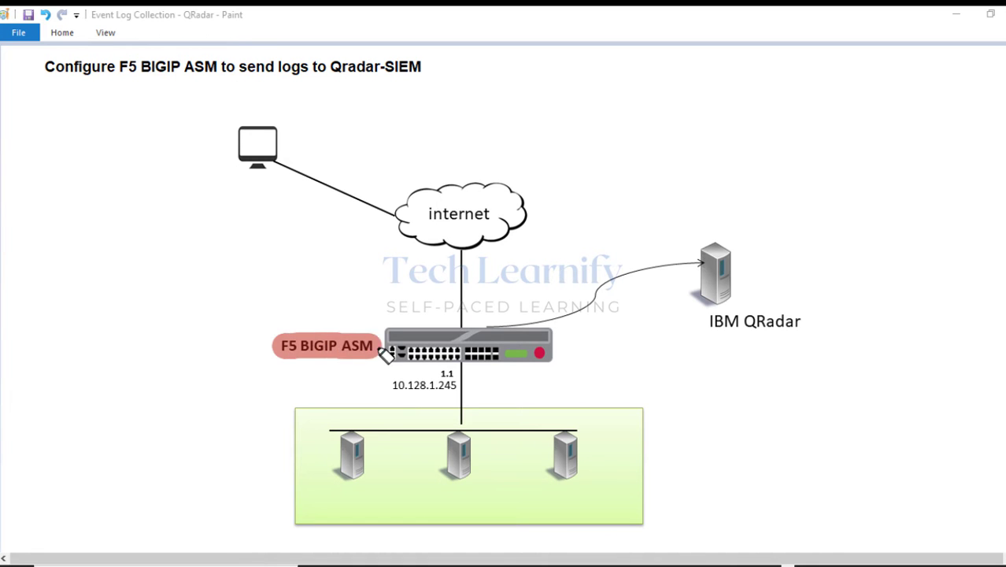
{"action": "mouse_move", "coordinate": [274, 130]}
{"action": "left_mouse_down"}
{"action": "mouse_move", "coordinate": [244, 153]}
{"action": "mouse_move", "coordinate": [270, 177]}
{"action": "mouse_move", "coordinate": [270, 139]}
{"action": "mouse_move", "coordinate": [297, 168]}
{"action": "left_mouse_up"}
{"action": "mouse_move", "coordinate": [319, 204]}
{"action": "left_mouse_down"}
{"action": "mouse_move", "coordinate": [405, 283]}
{"action": "mouse_move", "coordinate": [385, 326]}
{"action": "mouse_move", "coordinate": [430, 295]}
{"action": "left_mouse_up"}
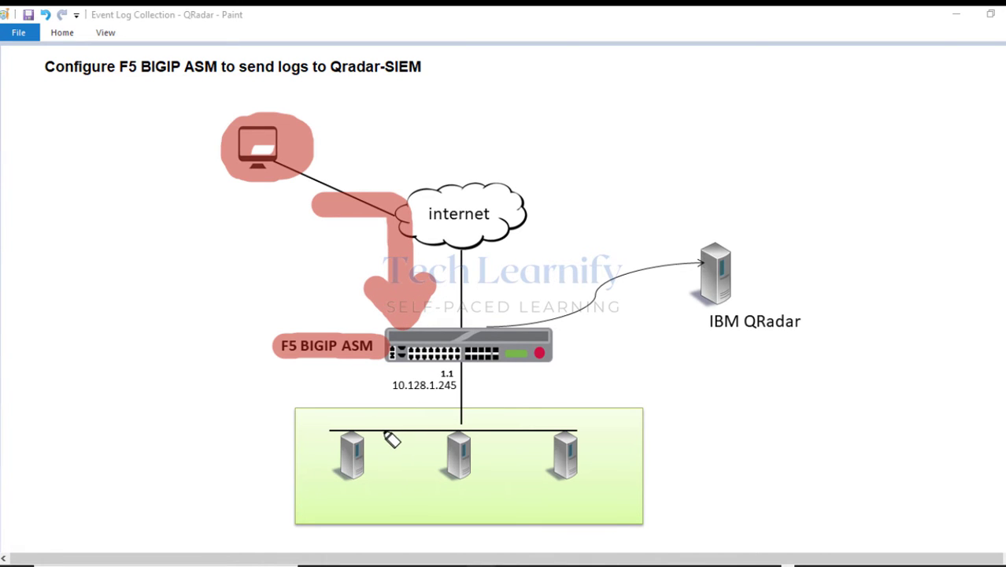
{"action": "left_click_drag", "start_coordinate": [254, 156], "coordinate": [263, 149]}
{"action": "left_click", "coordinate": [322, 318]}
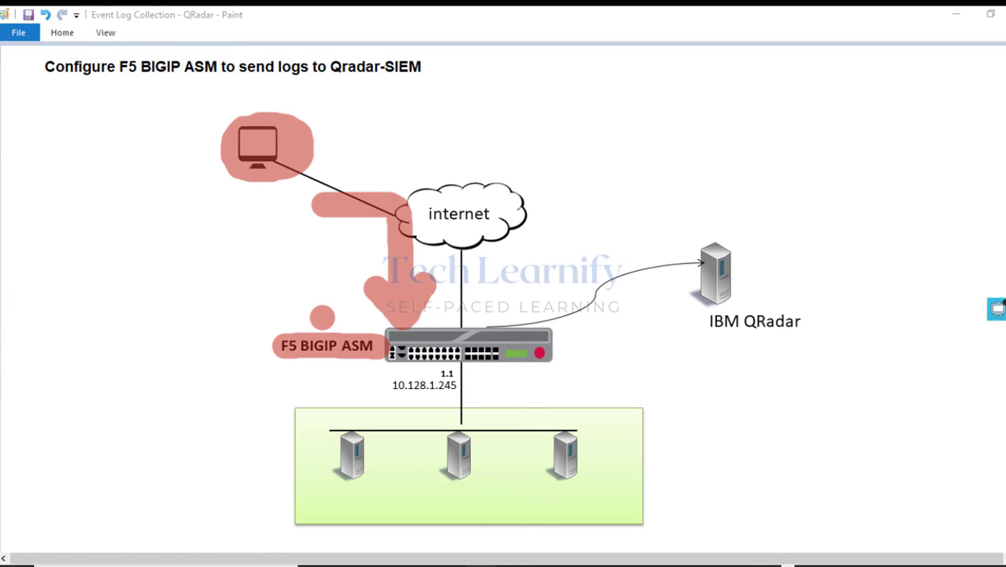
{"action": "left_click", "coordinate": [997, 306]}
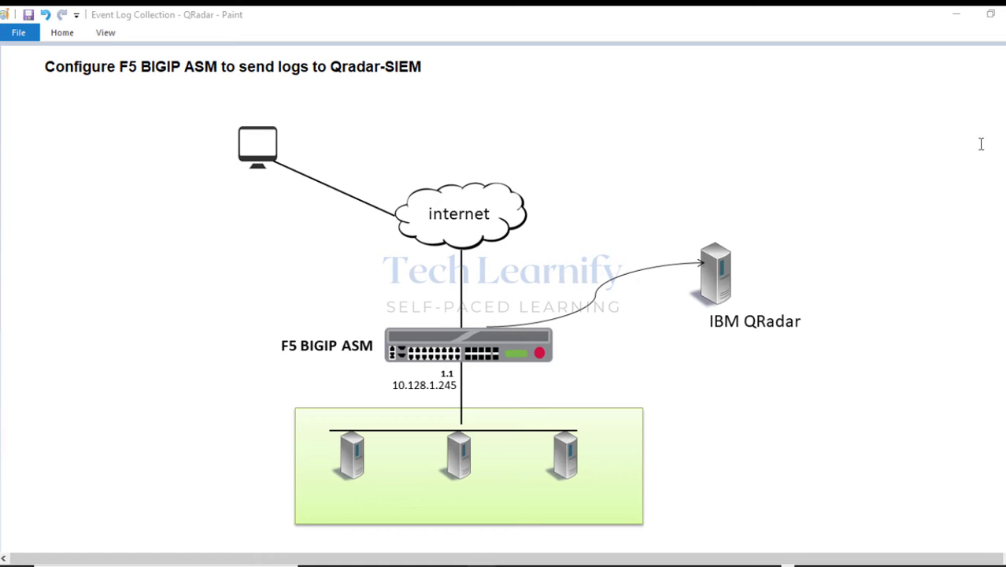
- Minimize the network diagram and switch to Fiddler Classic
{"action": "left_click", "coordinate": [957, 16]}
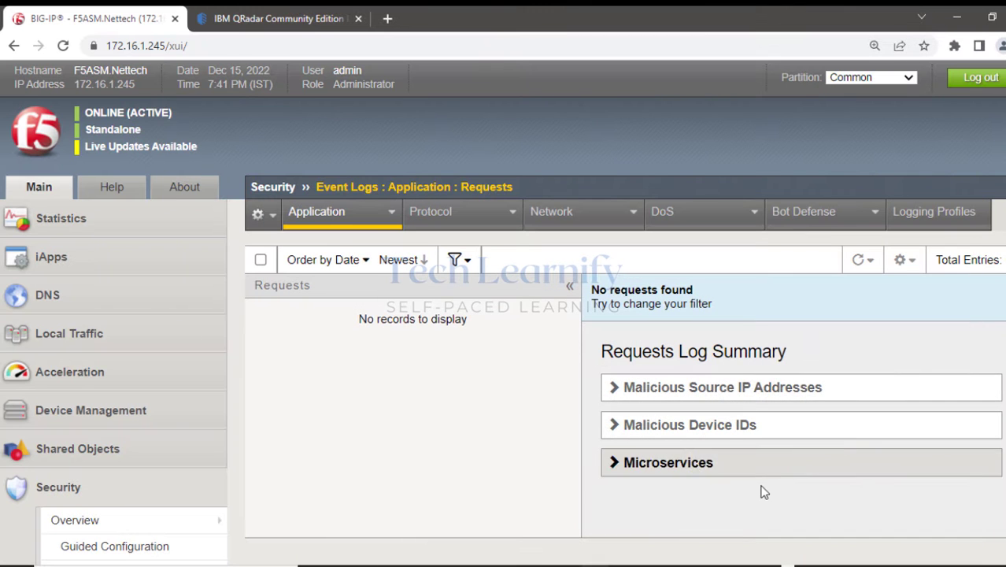
{"action": "left_click", "coordinate": [472, 565]}
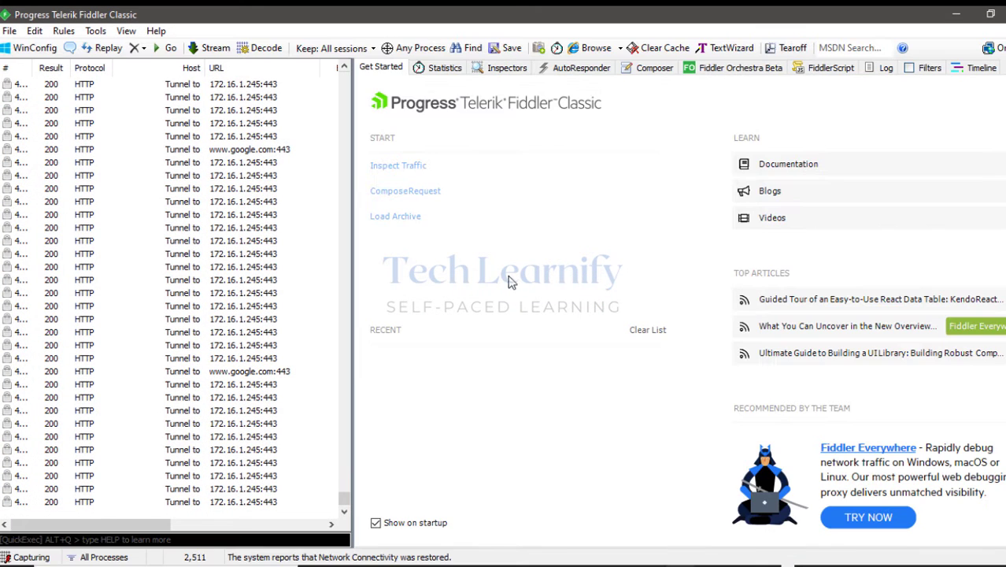
{"action": "left_click", "coordinate": [505, 71]}
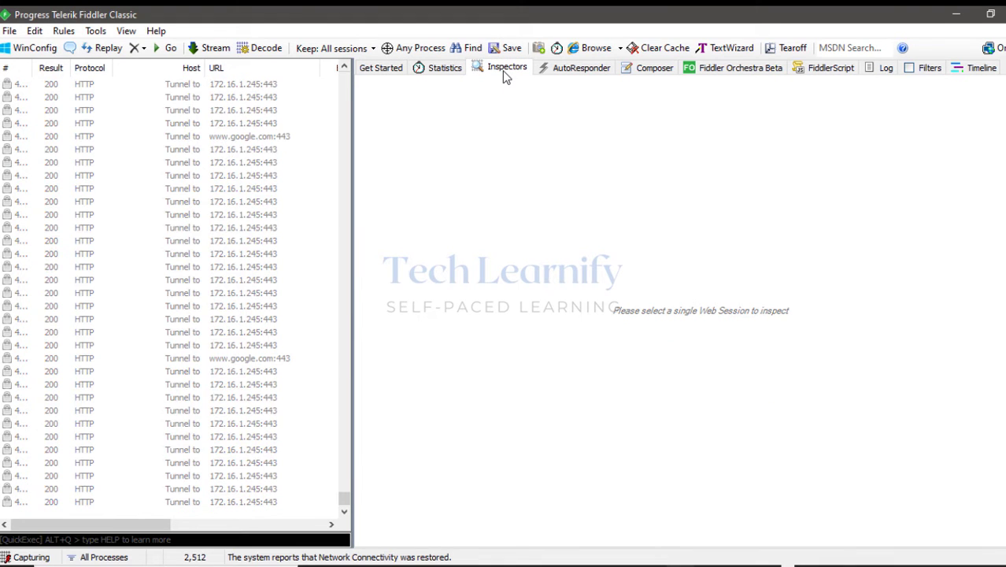
{"action": "left_click", "coordinate": [636, 71]}
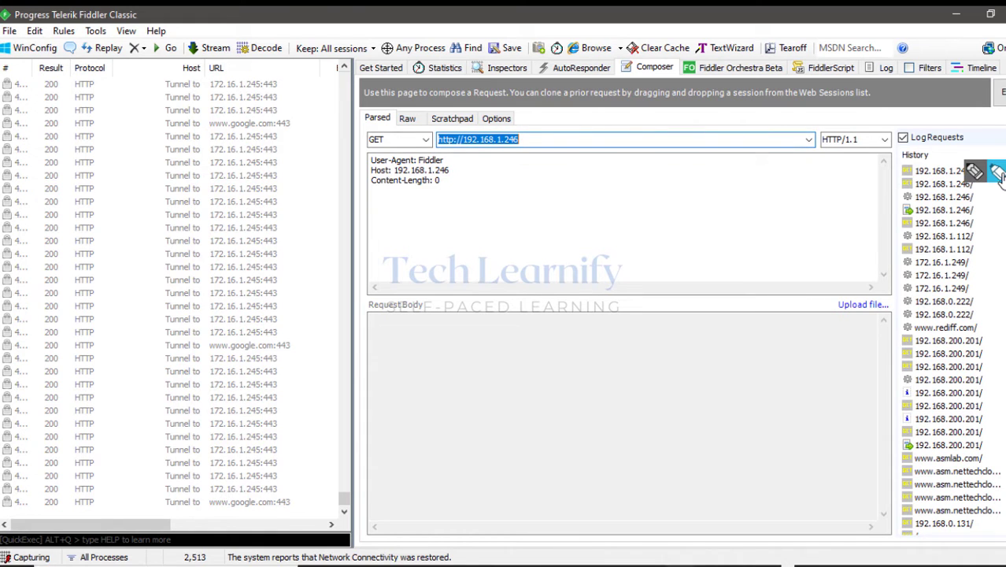
{"action": "left_click", "coordinate": [997, 174]}
{"action": "left_click_drag", "start_coordinate": [435, 139], "coordinate": [522, 139]}
{"action": "left_click_drag", "start_coordinate": [359, 139], "coordinate": [417, 140]}
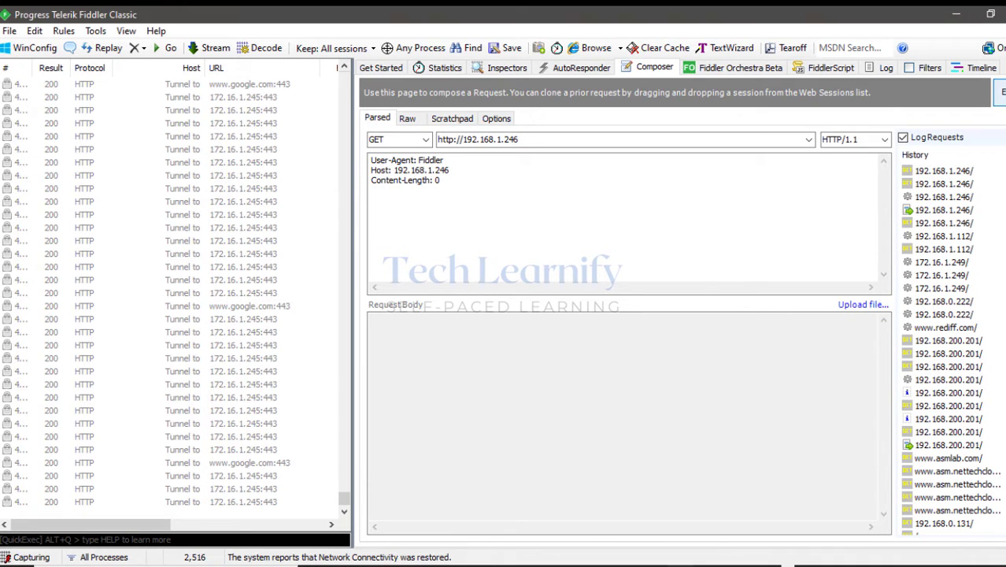
{"action": "left_click", "coordinate": [1003, 92]}
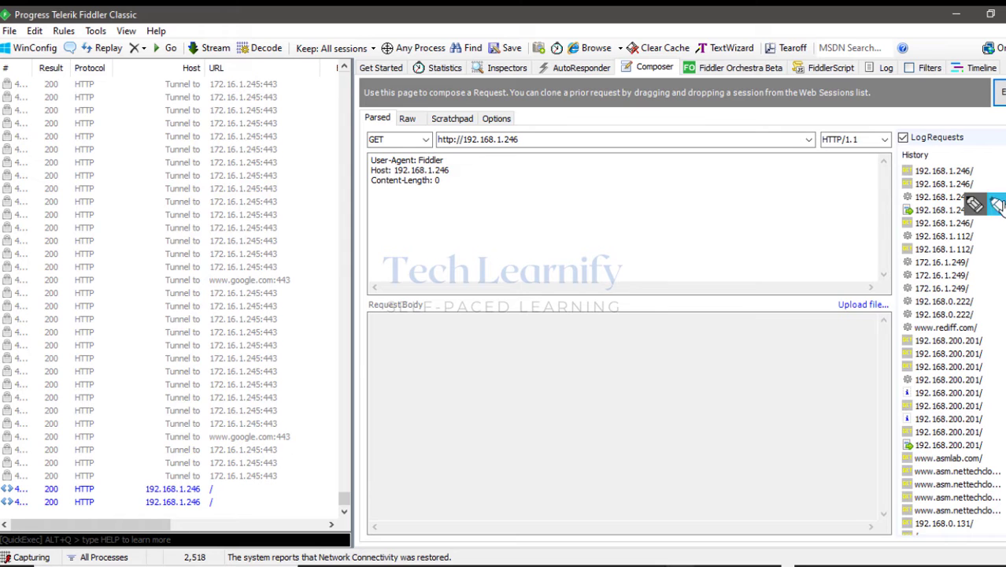
- Mark the new session's result, clear the mark, and switch to the BIG-IP page to refresh the request log
{"action": "mouse_move", "coordinate": [83, 487]}
{"action": "left_mouse_down"}
{"action": "mouse_move", "coordinate": [202, 481]}
{"action": "mouse_move", "coordinate": [55, 488]}
{"action": "left_mouse_up"}
{"action": "key", "text": "Escape"}
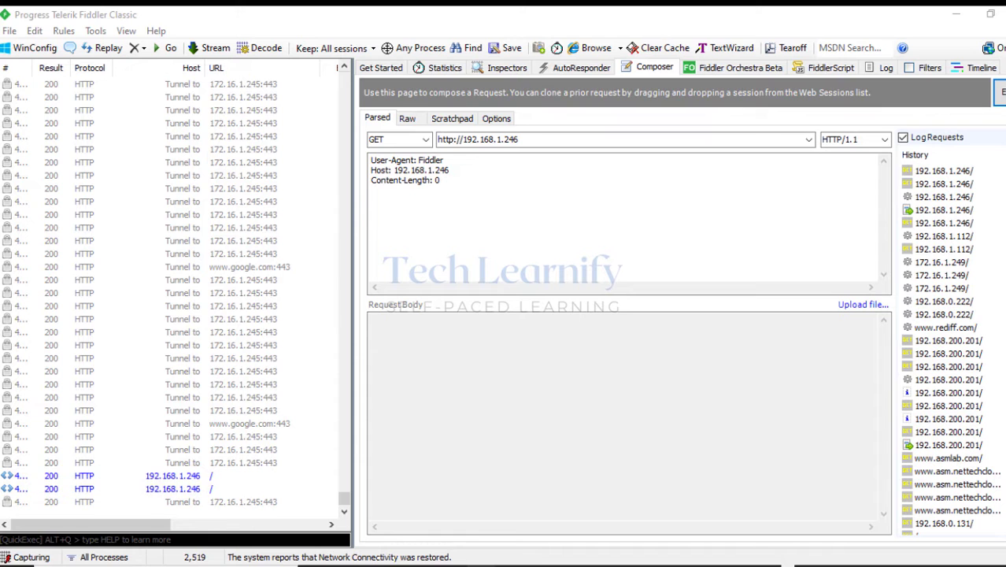
{"action": "left_click", "coordinate": [956, 14]}
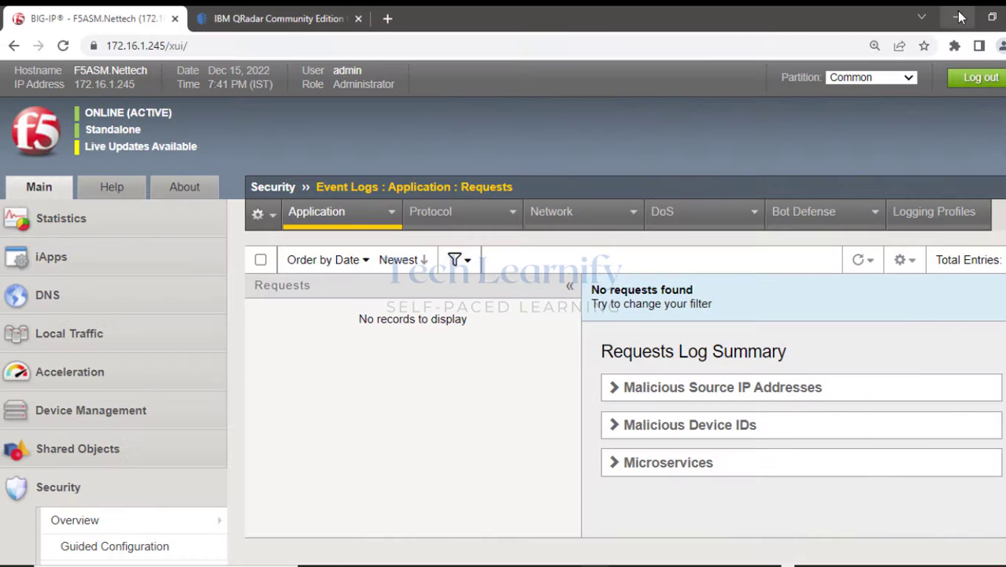
{"action": "left_click", "coordinate": [862, 261]}
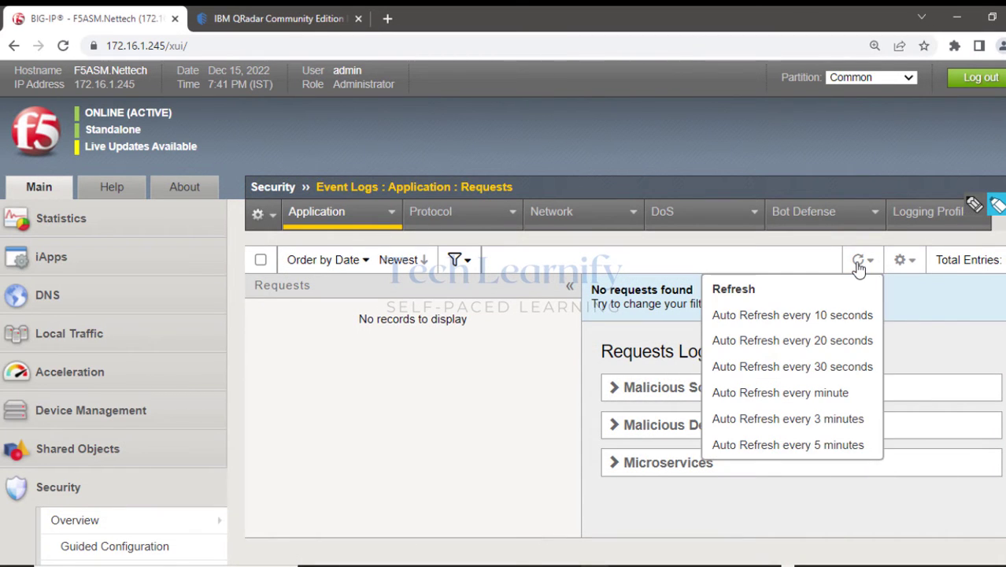
{"action": "left_click", "coordinate": [756, 296]}
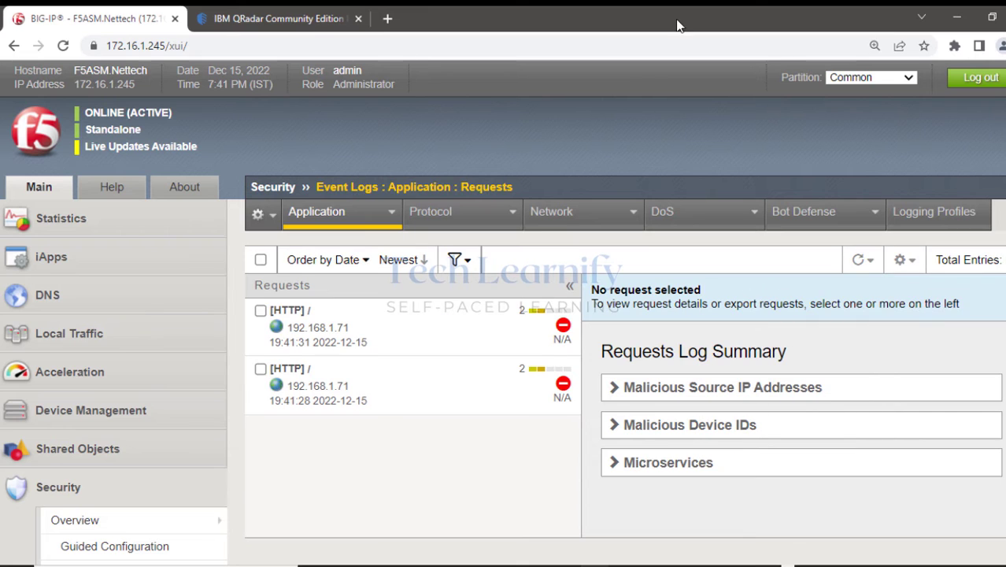
- Select the newest logged request and examine its attack signature violation description and raw request details
{"action": "left_click", "coordinate": [260, 314]}
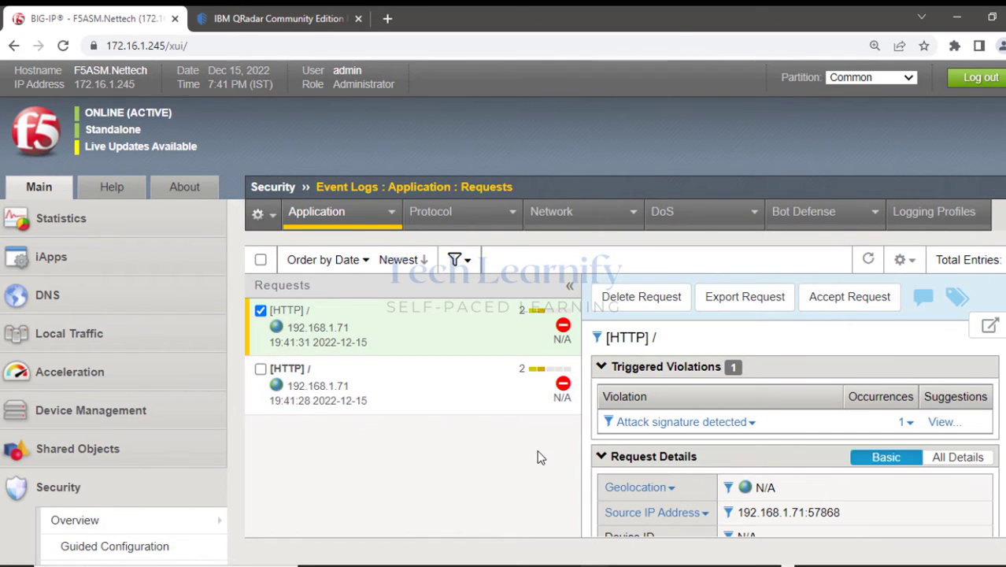
{"action": "scroll", "coordinate": [538, 455], "scroll_direction": "down", "scroll_amount": 2}
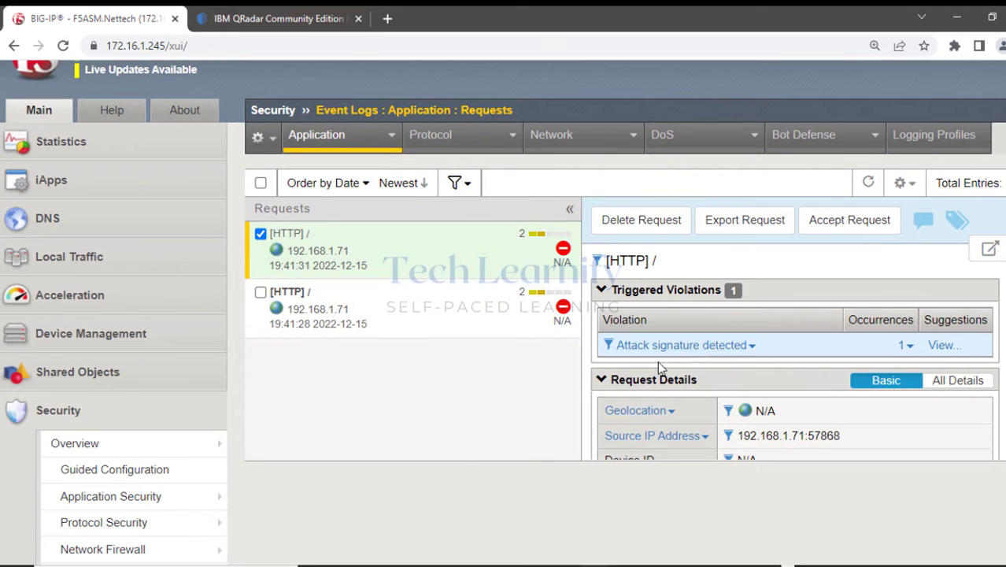
{"action": "left_click", "coordinate": [753, 346]}
{"action": "scroll", "coordinate": [764, 398], "scroll_direction": "down", "scroll_amount": 3}
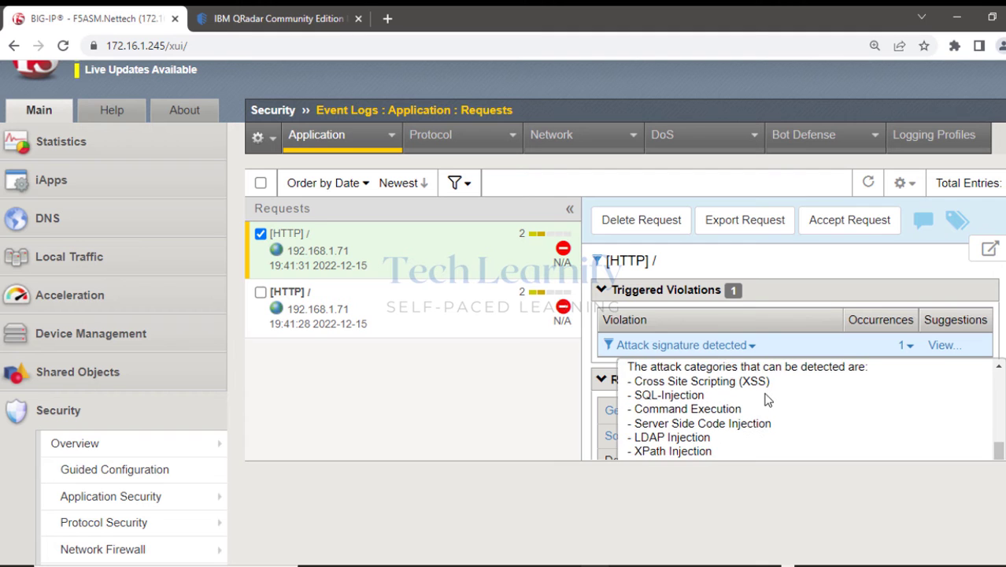
{"action": "scroll", "coordinate": [767, 401], "scroll_direction": "down", "scroll_amount": 4}
{"action": "scroll", "coordinate": [764, 401], "scroll_direction": "down", "scroll_amount": 1}
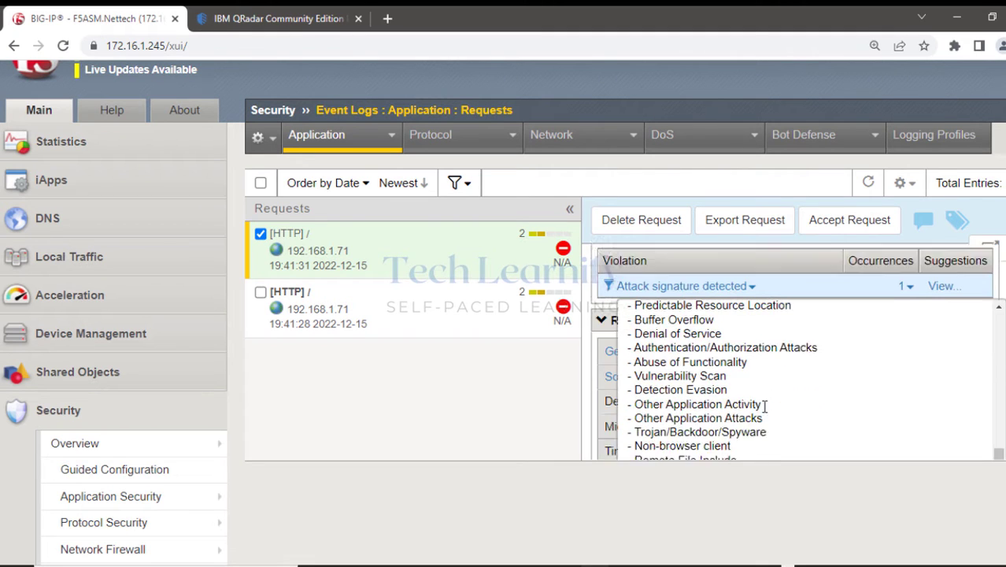
{"action": "scroll", "coordinate": [763, 405], "scroll_direction": "down", "scroll_amount": 5}
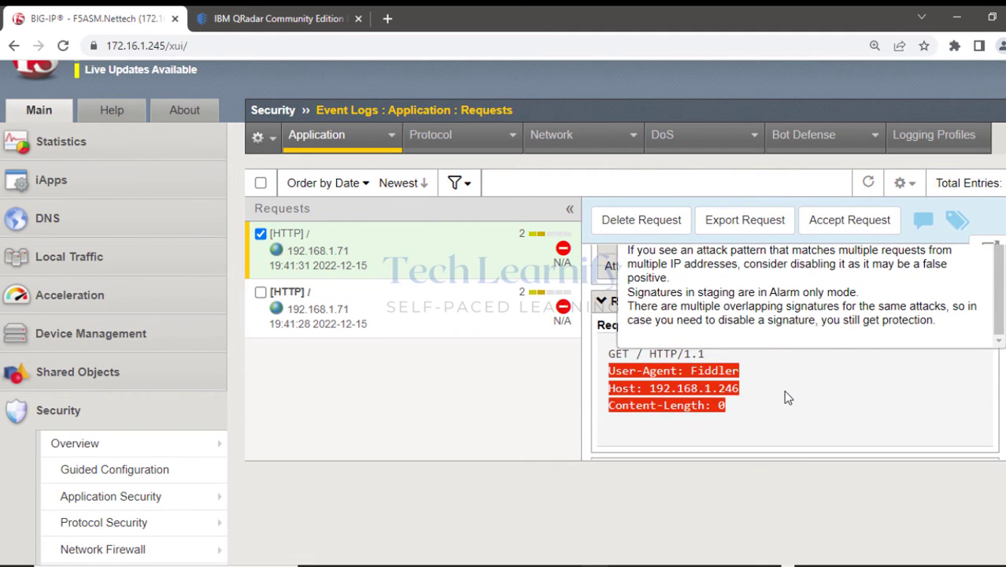
{"action": "scroll", "coordinate": [787, 398], "scroll_direction": "down", "scroll_amount": 1}
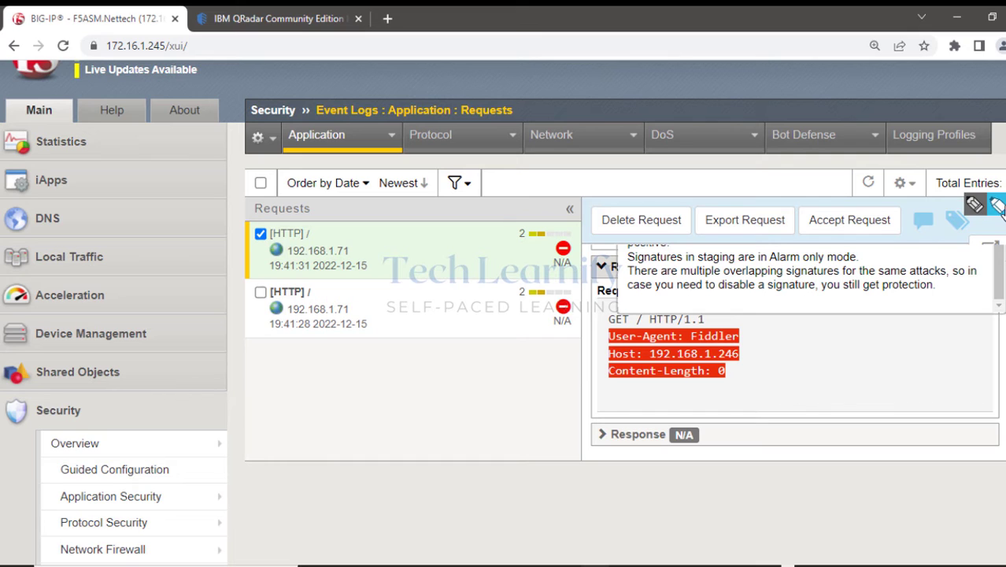
- Highlight the Fiddler user agent in the logged request's headers
{"action": "left_click", "coordinate": [998, 211]}
{"action": "left_click_drag", "start_coordinate": [675, 337], "coordinate": [753, 340]}
{"action": "mouse_move", "coordinate": [683, 347]}
{"action": "left_mouse_down"}
{"action": "mouse_move", "coordinate": [755, 337]}
{"action": "mouse_move", "coordinate": [637, 338]}
{"action": "mouse_move", "coordinate": [613, 318]}
{"action": "mouse_move", "coordinate": [744, 341]}
{"action": "mouse_move", "coordinate": [630, 341]}
{"action": "mouse_move", "coordinate": [729, 334]}
{"action": "left_mouse_up"}
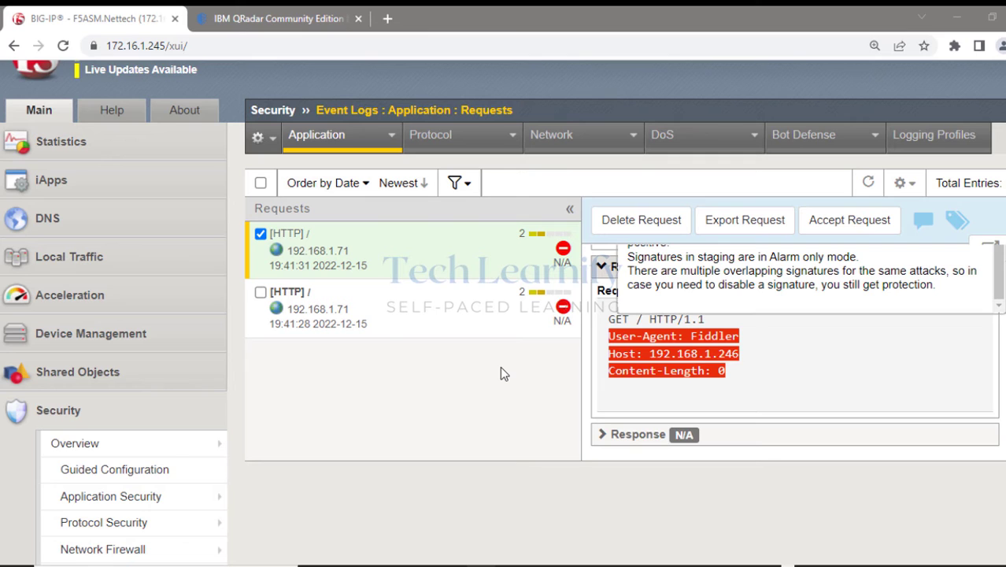
- Open the list of security event logging profiles
{"action": "left_click", "coordinate": [94, 416]}
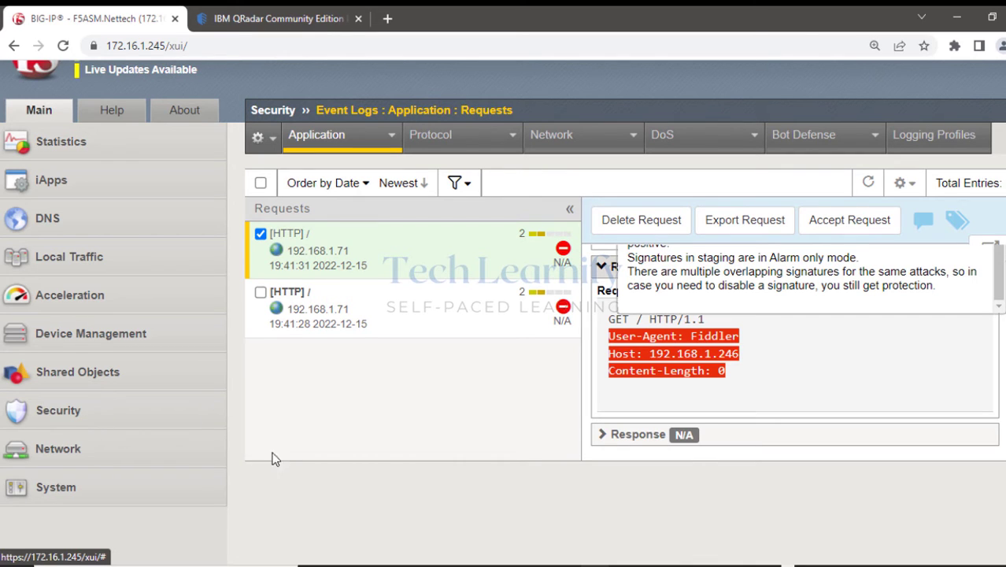
{"action": "scroll", "coordinate": [298, 496], "scroll_direction": "up", "scroll_amount": 2}
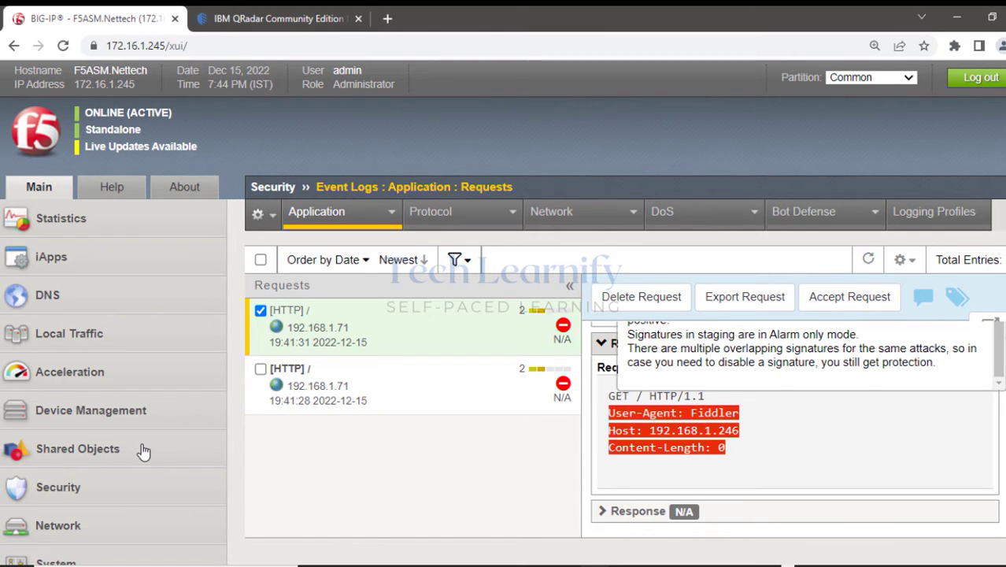
{"action": "scroll", "coordinate": [142, 451], "scroll_direction": "down", "scroll_amount": 1}
{"action": "left_click", "coordinate": [79, 464]}
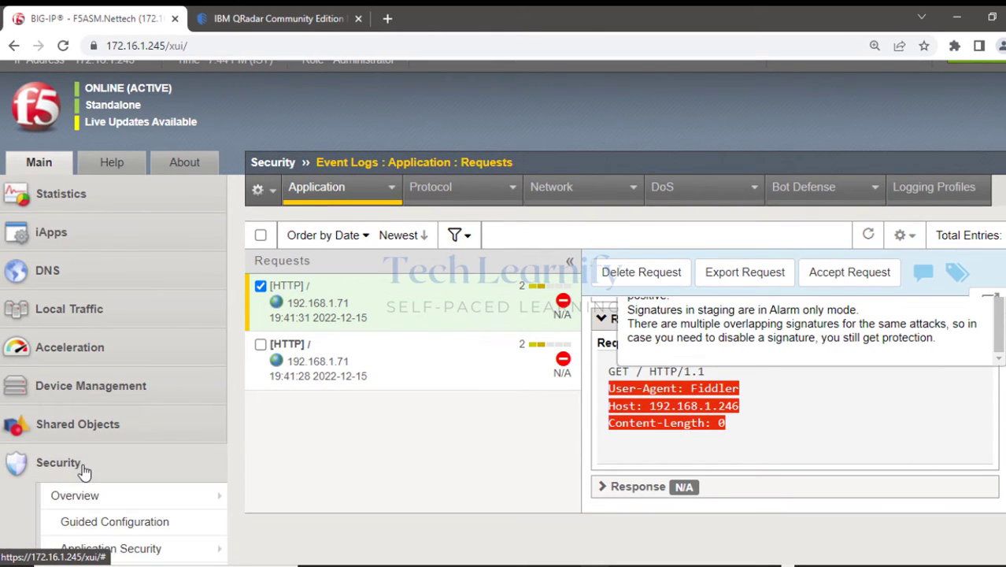
{"action": "scroll", "coordinate": [317, 425], "scroll_direction": "down", "scroll_amount": 3}
{"action": "scroll", "coordinate": [334, 419], "scroll_direction": "down", "scroll_amount": 1}
{"action": "mouse_move", "coordinate": [175, 397]}
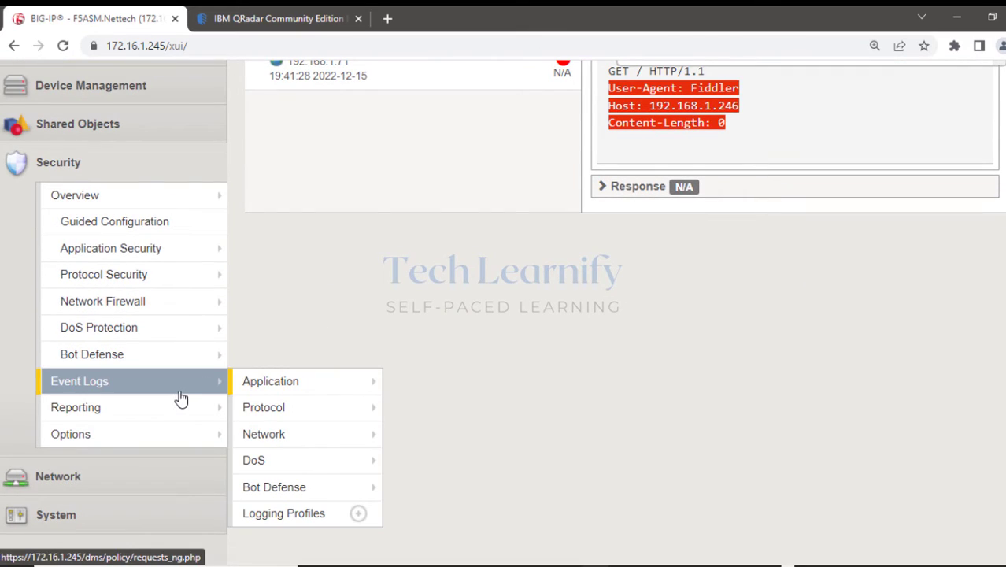
{"action": "left_click", "coordinate": [279, 515]}
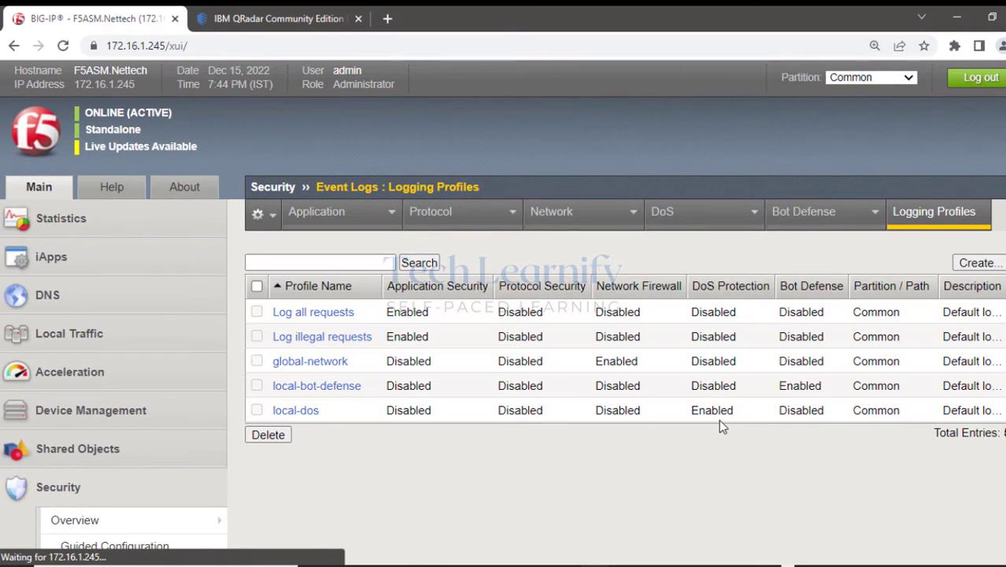
- Start a new logging profile and name it QRadarLogging
{"action": "left_click", "coordinate": [976, 263]}
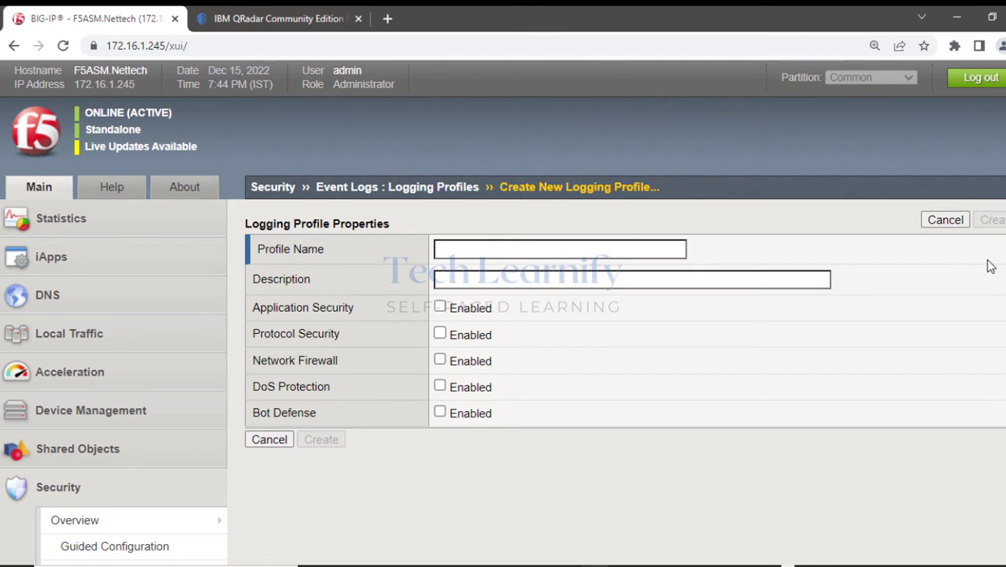
{"action": "left_click", "coordinate": [503, 250]}
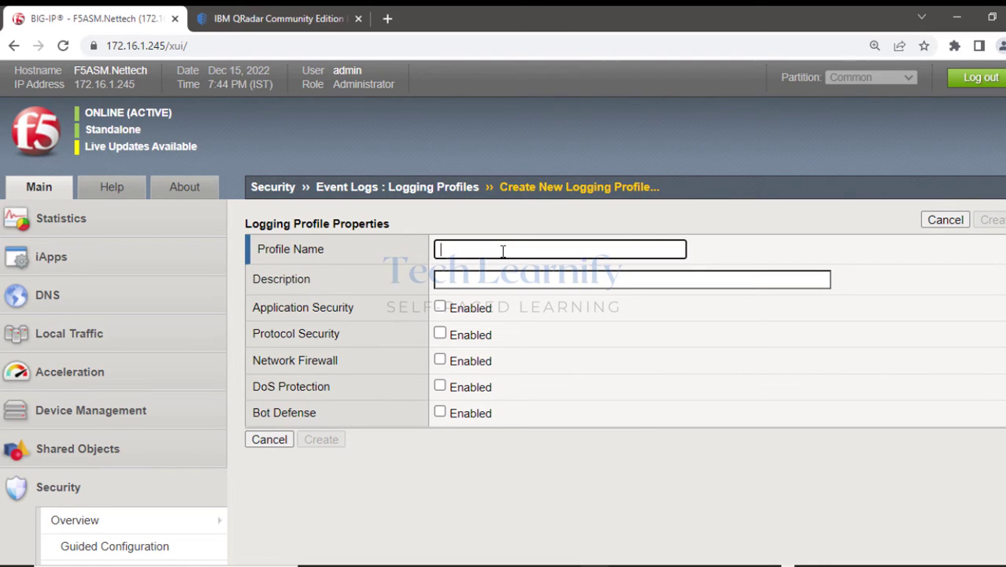
{"action": "type", "text": "Q"}
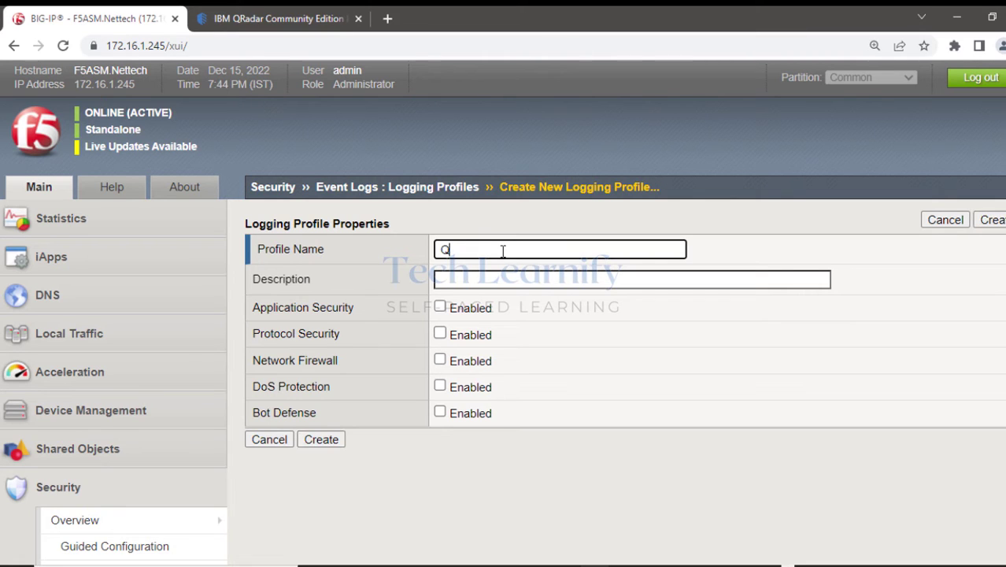
{"action": "type", "text": "RadarLogiing"}
{"action": "left_click_drag", "start_coordinate": [533, 250], "coordinate": [437, 250]}
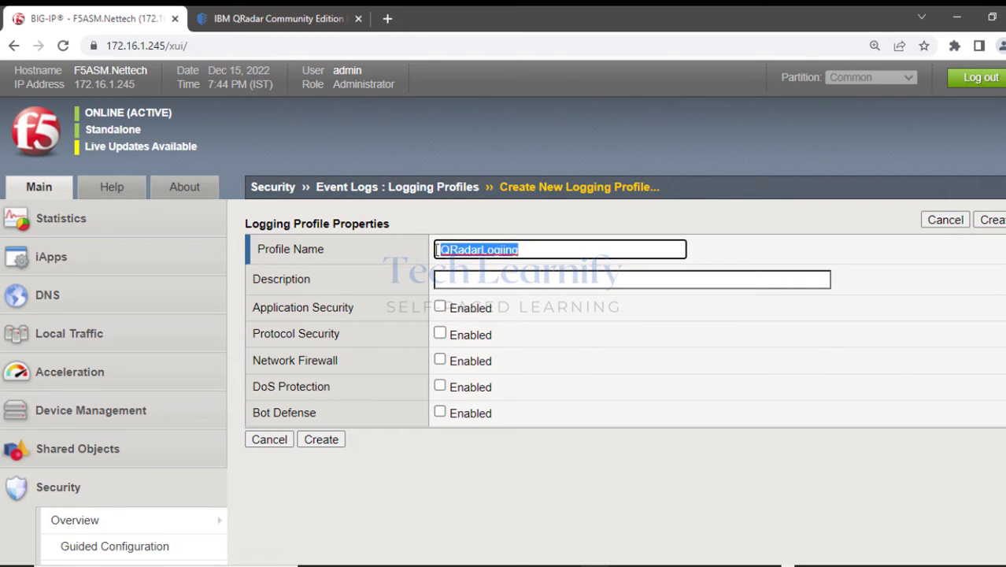
{"action": "left_click", "coordinate": [507, 249]}
{"action": "key", "text": "BackSpace"}
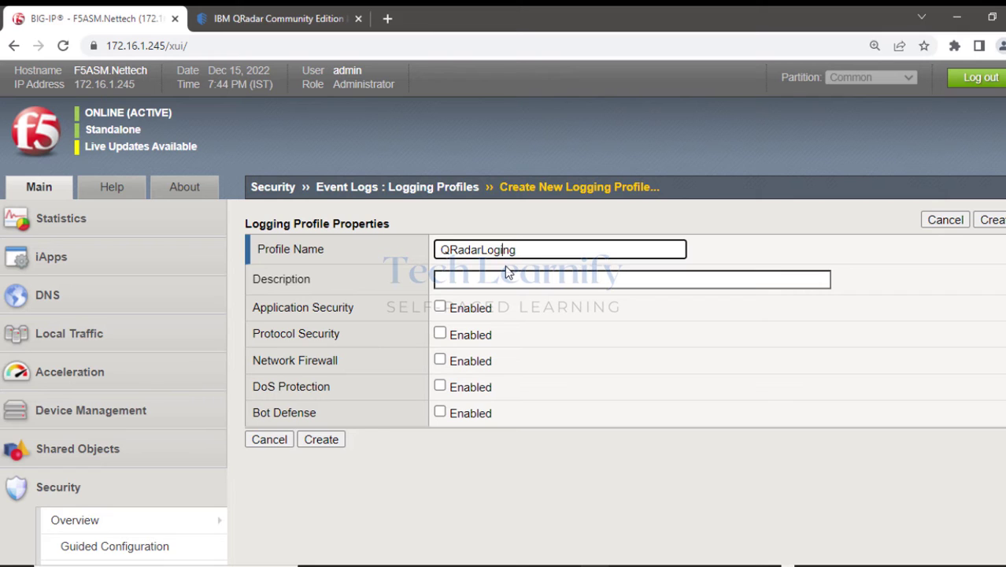
{"action": "type", "text": "g"}
- Copy the profile name into the description so that it reads QRadarLogging
{"action": "double_click", "coordinate": [535, 251]}
{"action": "key", "text": "ctrl+c"}
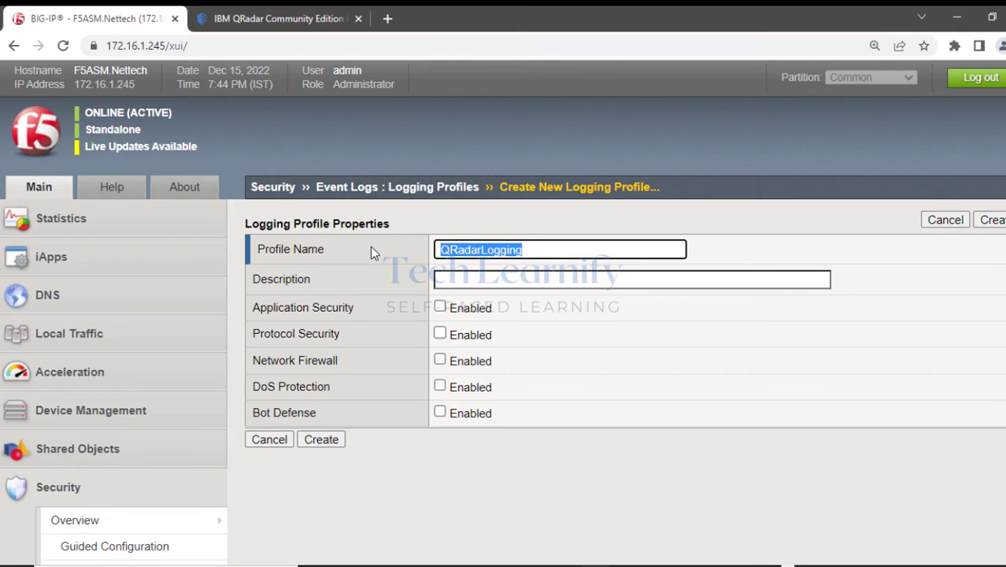
{"action": "left_click", "coordinate": [461, 282]}
{"action": "key", "text": "ctrl+v"}
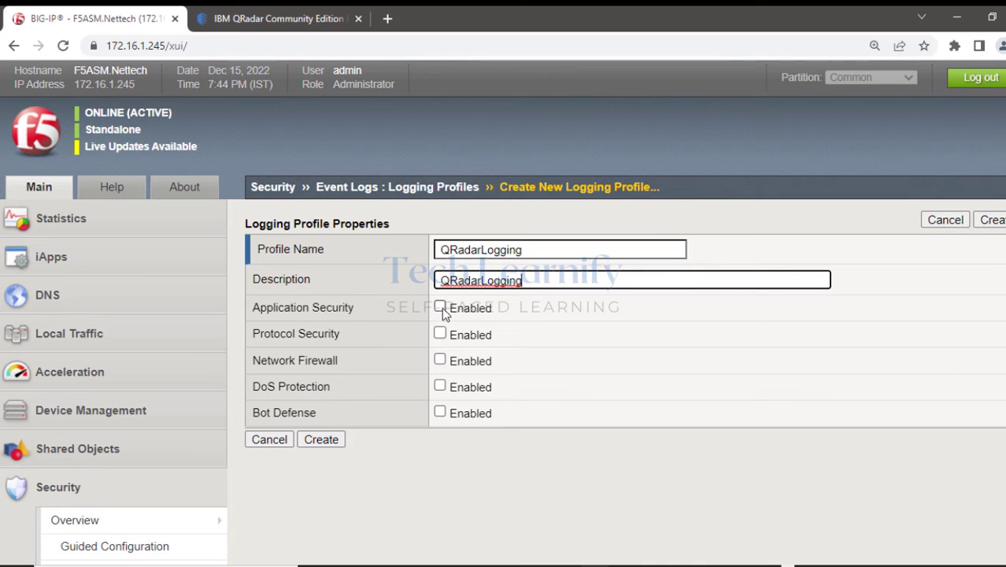
- Enable Application Security for the new logging profile and highlight that setting
{"action": "left_click", "coordinate": [439, 307]}
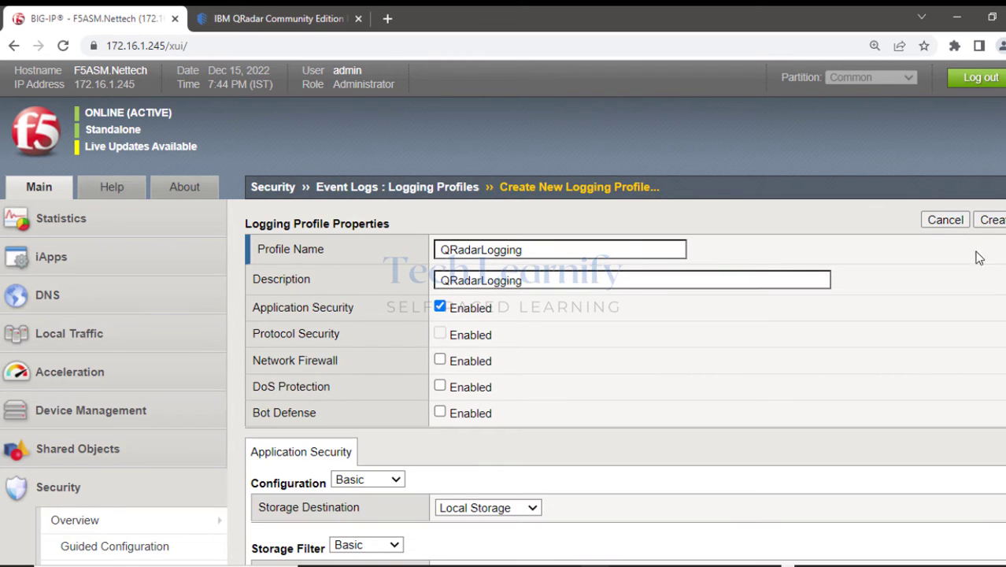
{"action": "left_click", "coordinate": [997, 205]}
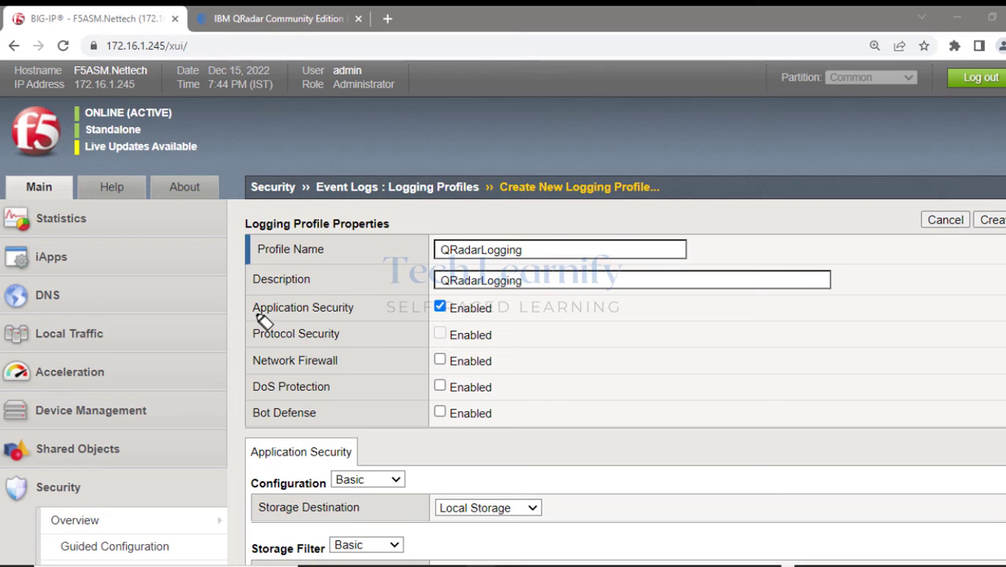
{"action": "mouse_move", "coordinate": [260, 317]}
{"action": "left_mouse_down"}
{"action": "mouse_move", "coordinate": [474, 321]}
{"action": "mouse_move", "coordinate": [492, 312]}
{"action": "mouse_move", "coordinate": [259, 315]}
{"action": "left_mouse_up"}
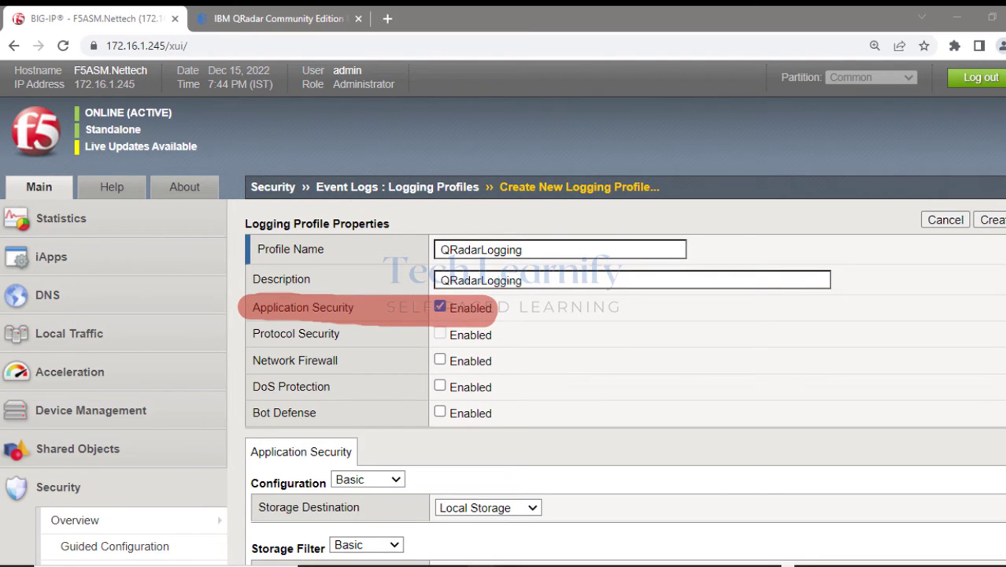
- Switch the Application Security configuration to Advanced and set the storage destination to Remote Storage
{"action": "scroll", "coordinate": [707, 369], "scroll_direction": "down", "scroll_amount": 4}
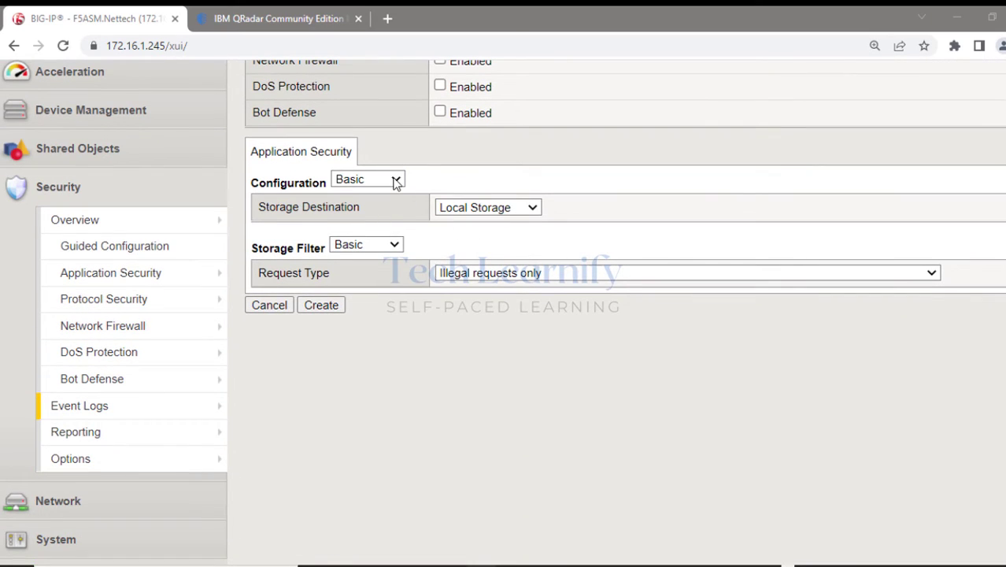
{"action": "left_click", "coordinate": [367, 179]}
{"action": "left_click", "coordinate": [373, 210]}
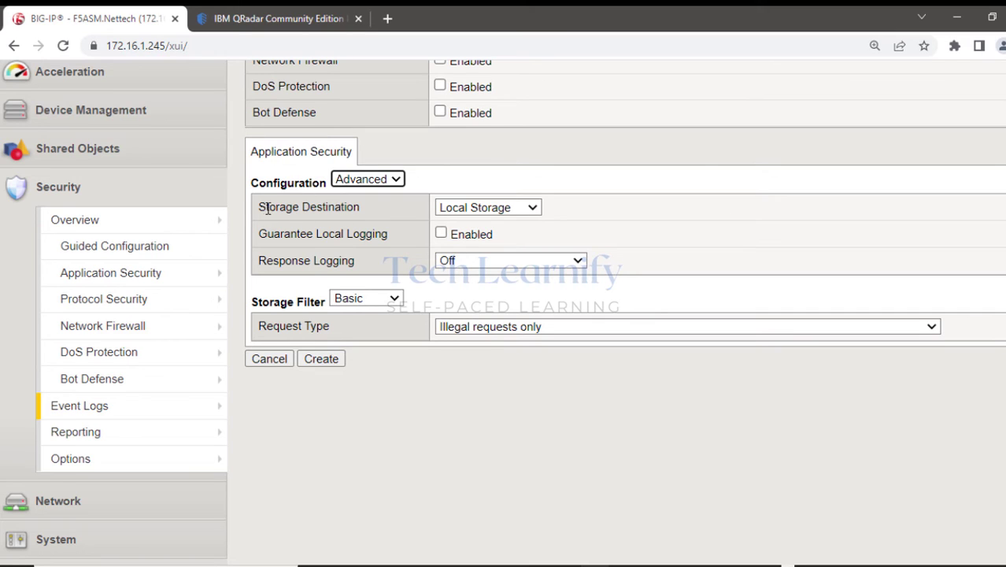
{"action": "left_click_drag", "start_coordinate": [259, 206], "coordinate": [361, 210]}
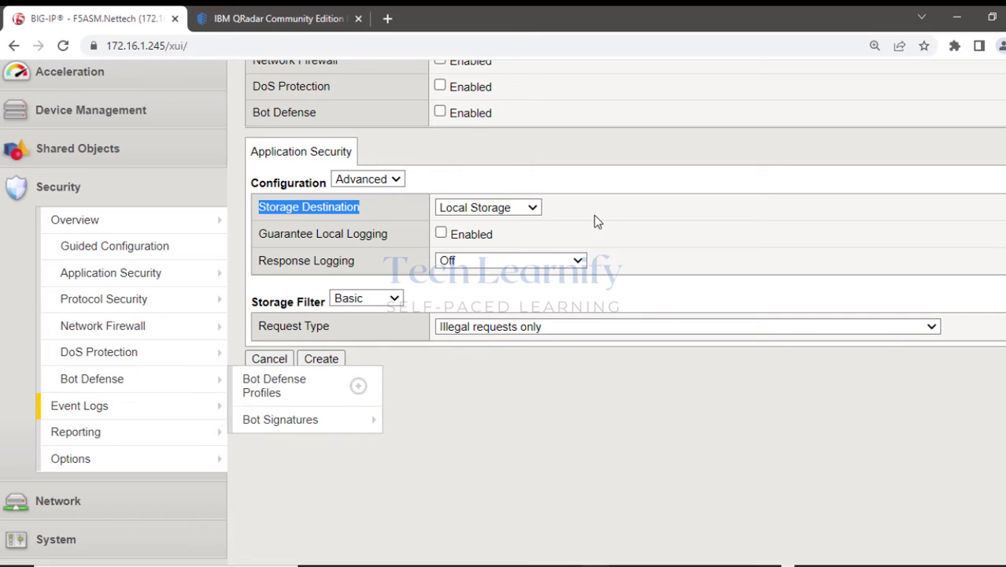
{"action": "left_click", "coordinate": [530, 206]}
{"action": "left_click", "coordinate": [513, 238]}
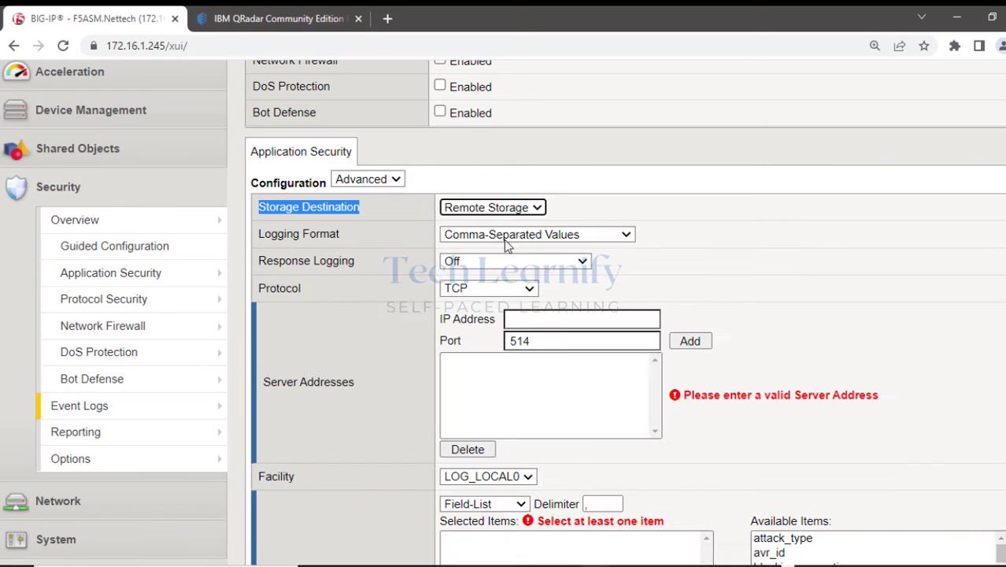
{"action": "left_click", "coordinate": [997, 205]}
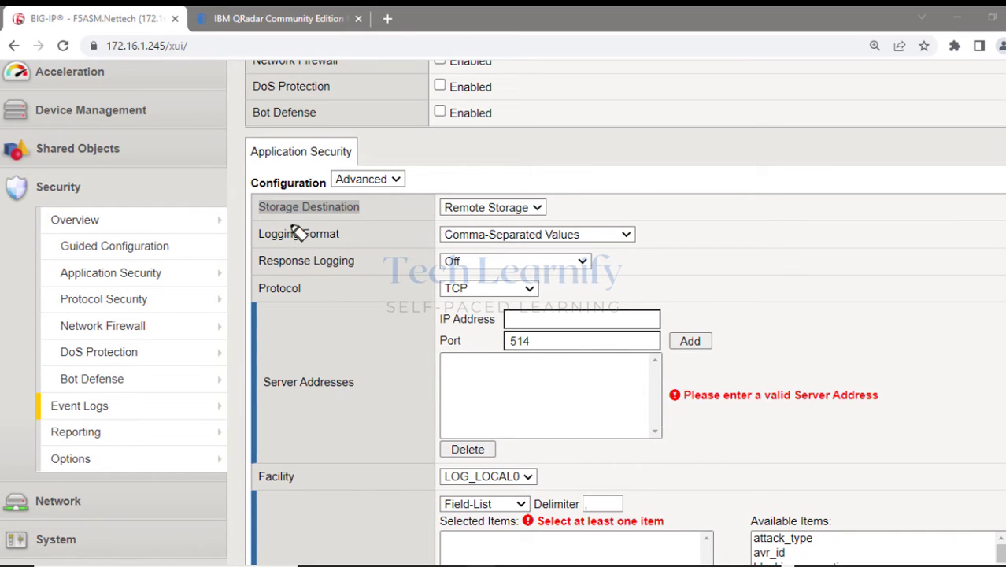
{"action": "left_click_drag", "start_coordinate": [261, 209], "coordinate": [537, 208]}
{"action": "left_click_drag", "start_coordinate": [262, 234], "coordinate": [340, 235]}
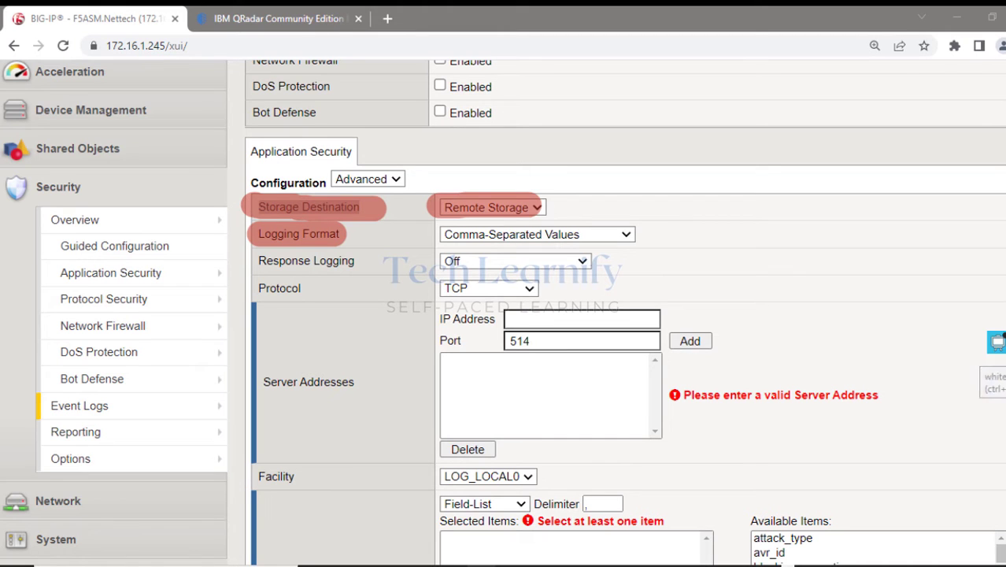
{"action": "left_click", "coordinate": [997, 205]}
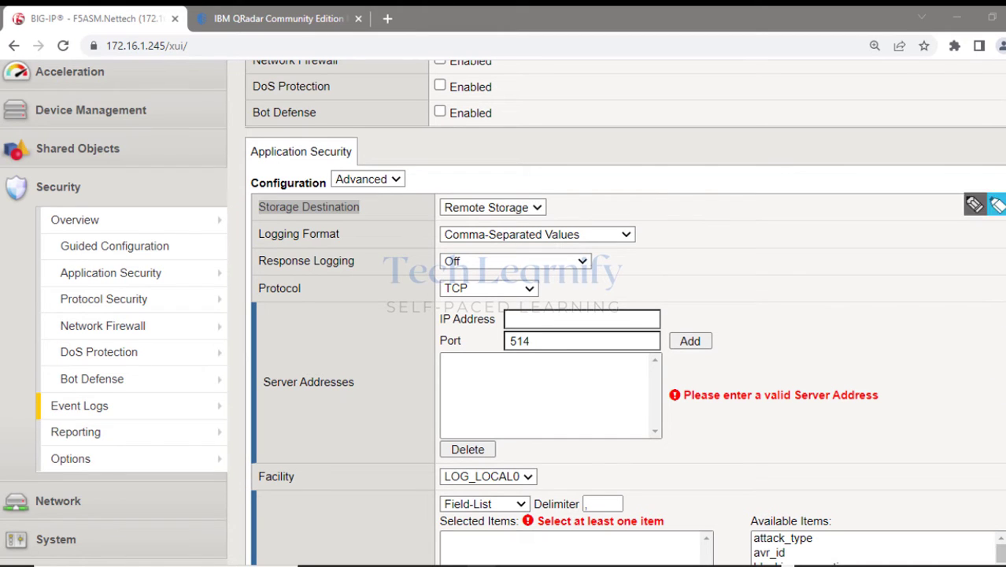
- Set the logging format to Key-Value Pairs (Splunk)
{"action": "left_click", "coordinate": [627, 235]}
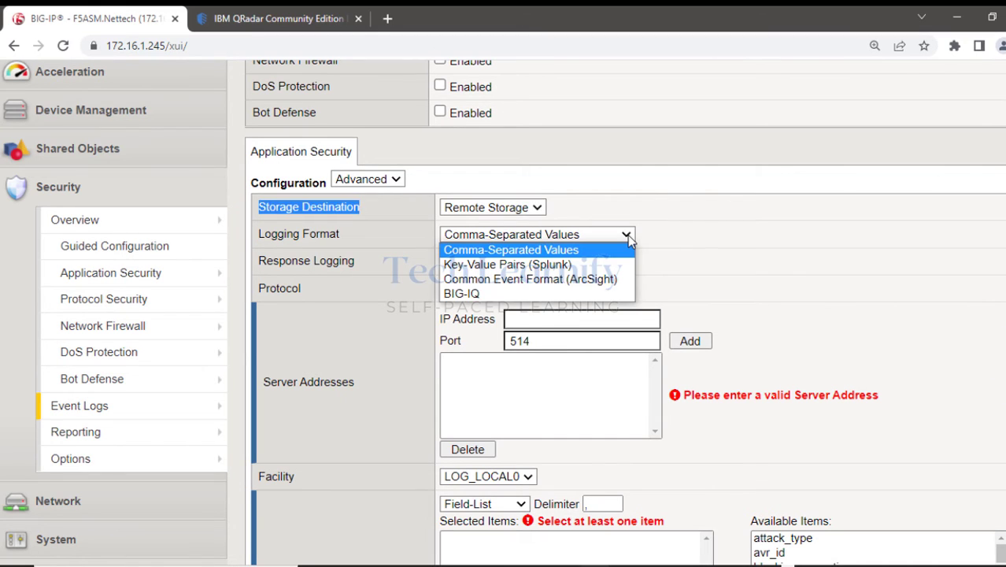
{"action": "left_click", "coordinate": [537, 270]}
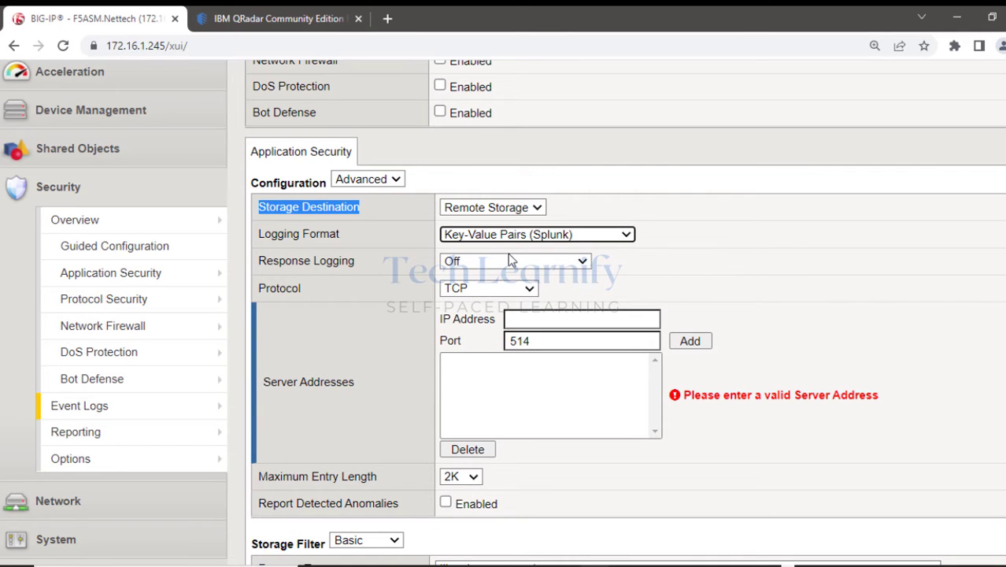
- Try response logging with For All Requests, and return the setting to Off
{"action": "left_click_drag", "start_coordinate": [256, 268], "coordinate": [355, 269]}
{"action": "left_click", "coordinate": [563, 263]}
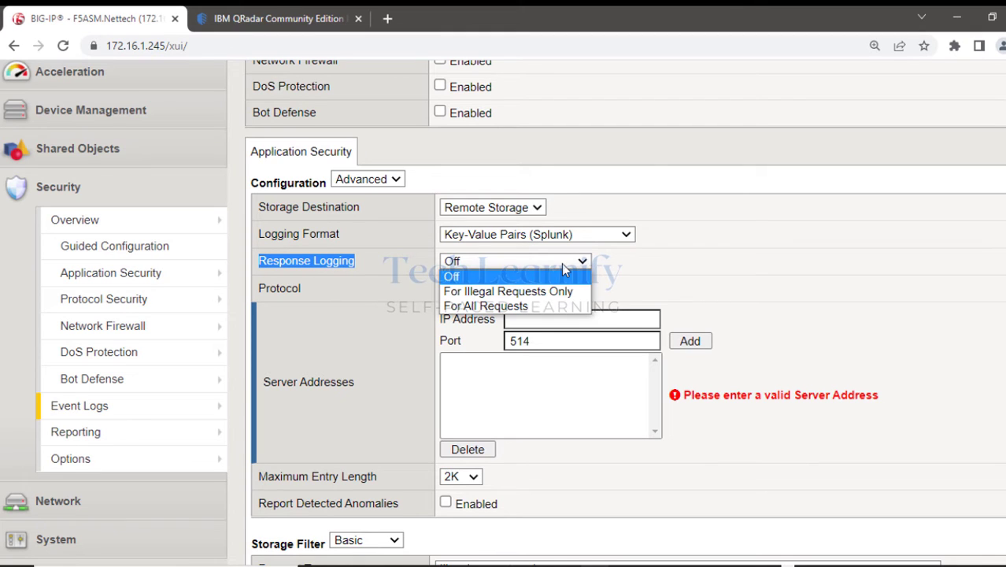
{"action": "left_click", "coordinate": [479, 306]}
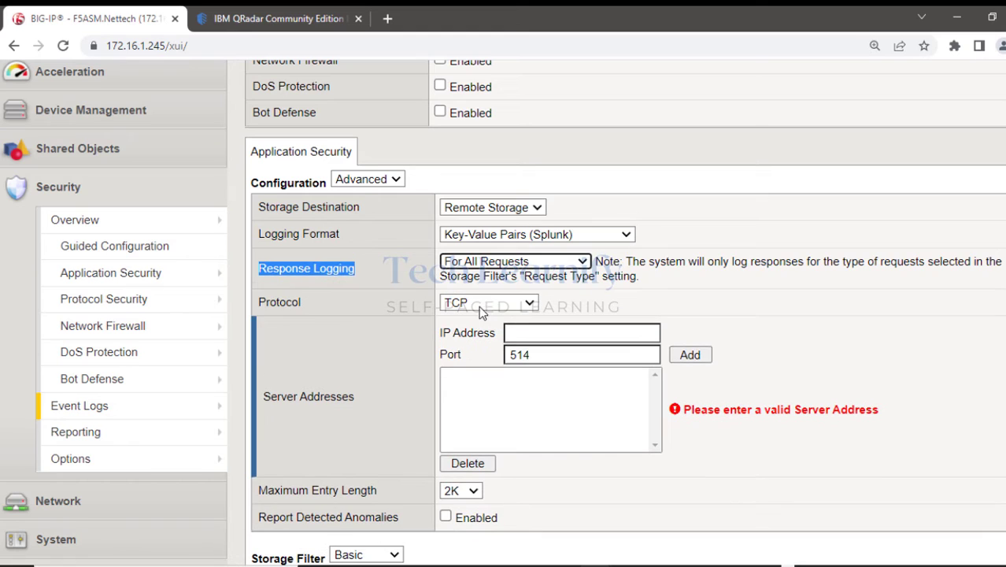
{"action": "left_click", "coordinate": [563, 267]}
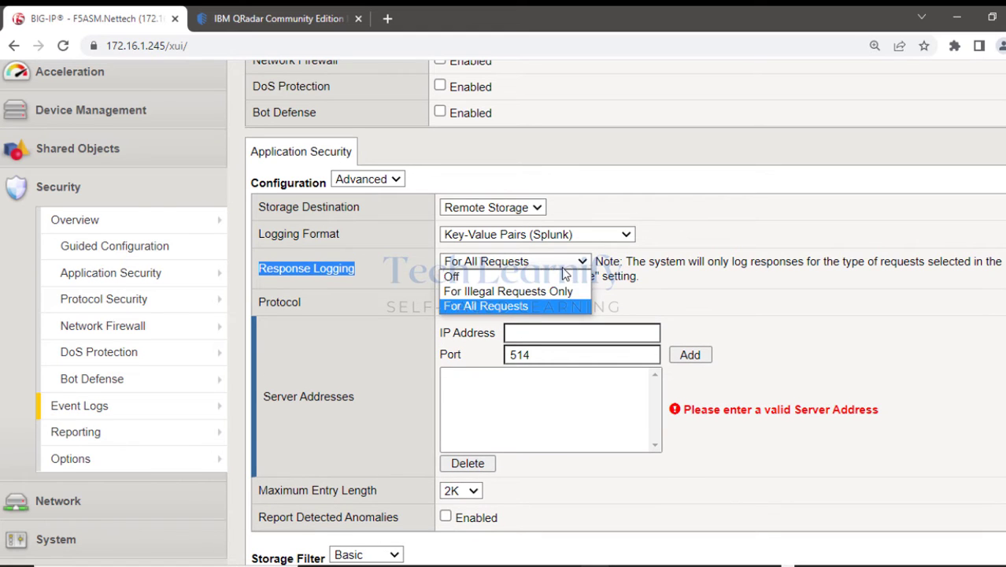
{"action": "left_click", "coordinate": [496, 278]}
- Enter 192.168.1.15 as the IP address of the remote logging server
{"action": "left_click", "coordinate": [730, 288]}
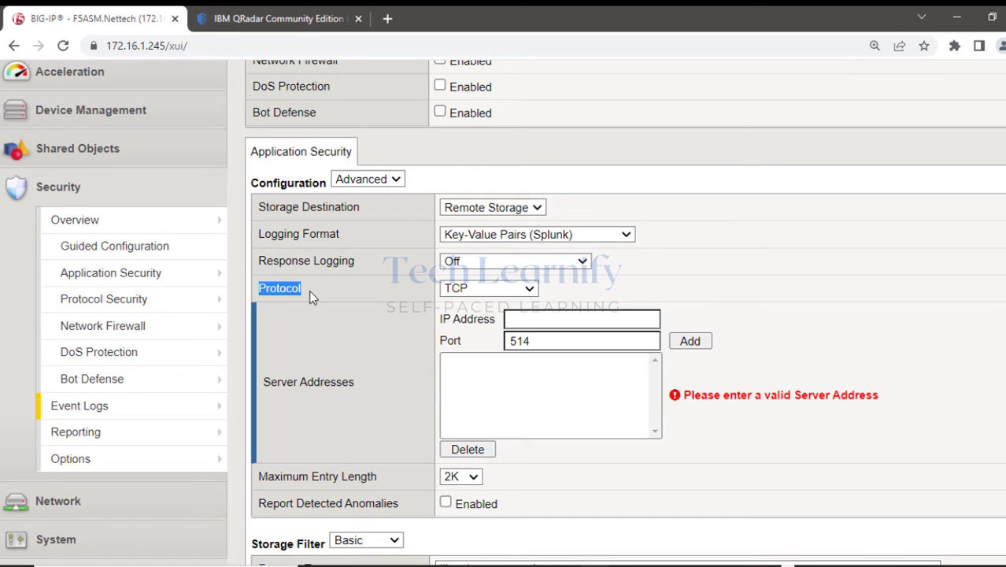
{"action": "left_click", "coordinate": [518, 319]}
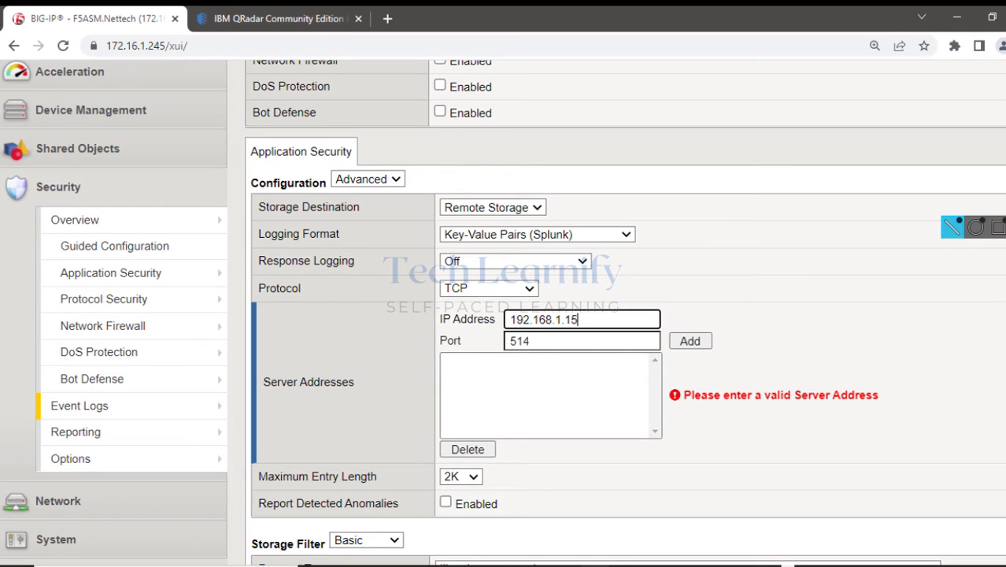
{"action": "left_click", "coordinate": [993, 207]}
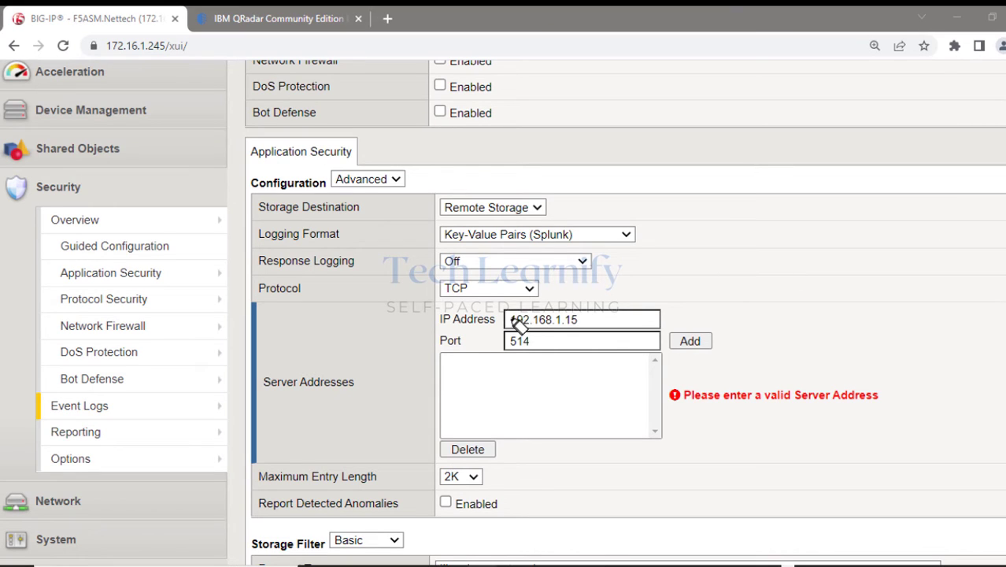
{"action": "left_click_drag", "start_coordinate": [504, 320], "coordinate": [603, 320]}
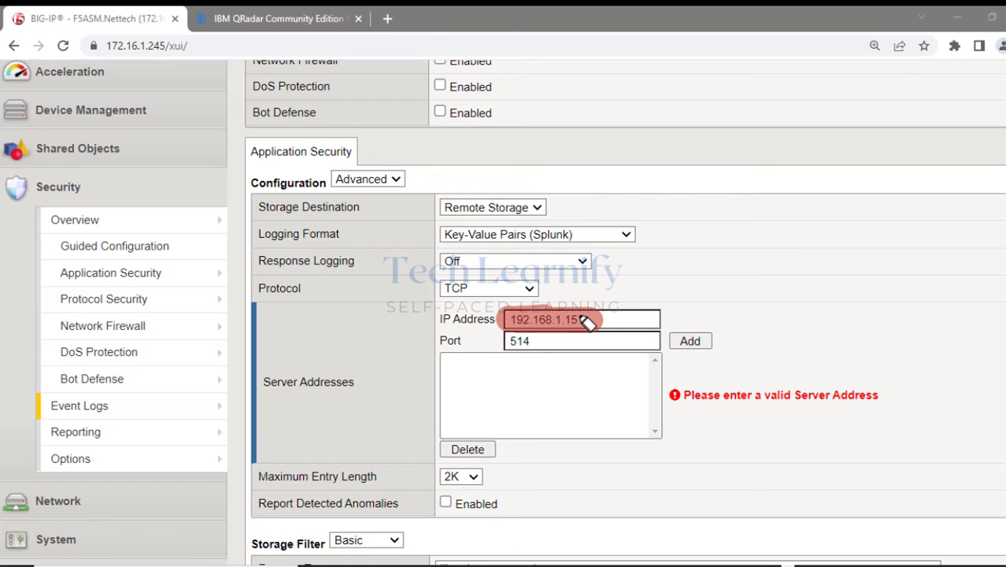
{"action": "left_click_drag", "start_coordinate": [518, 352], "coordinate": [532, 355]}
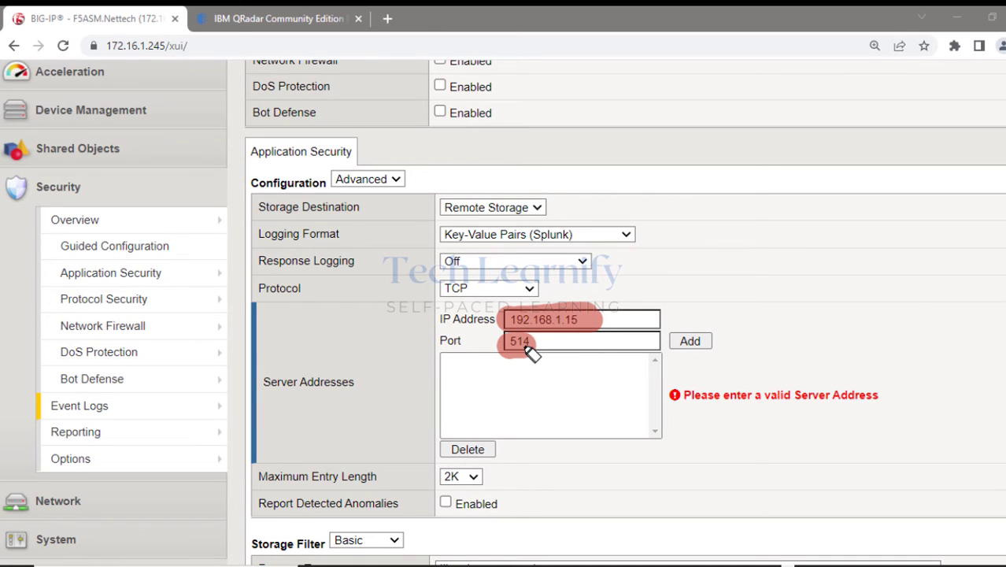
{"action": "left_click", "coordinate": [620, 313]}
{"action": "left_click", "coordinate": [612, 344]}
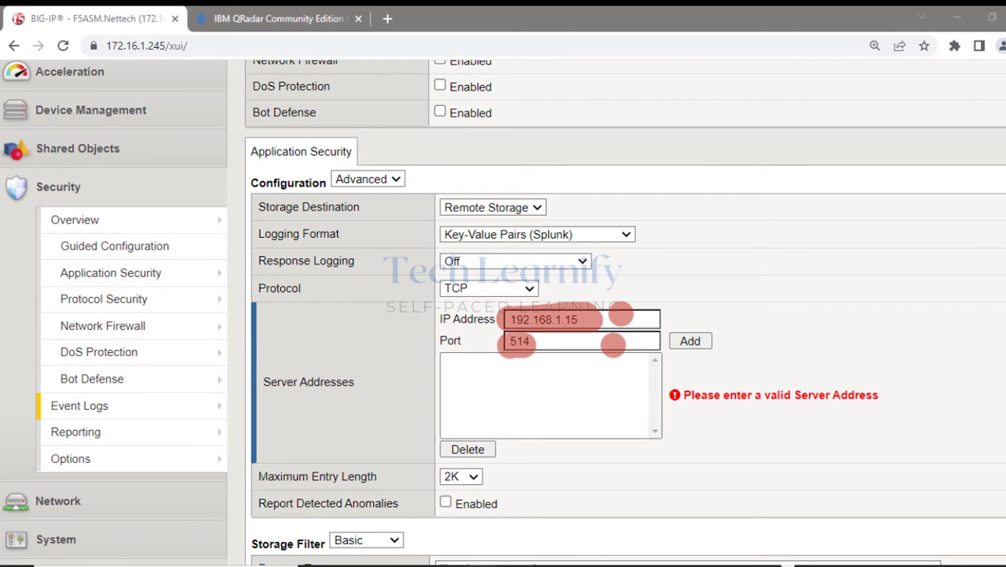
{"action": "left_click", "coordinate": [972, 209]}
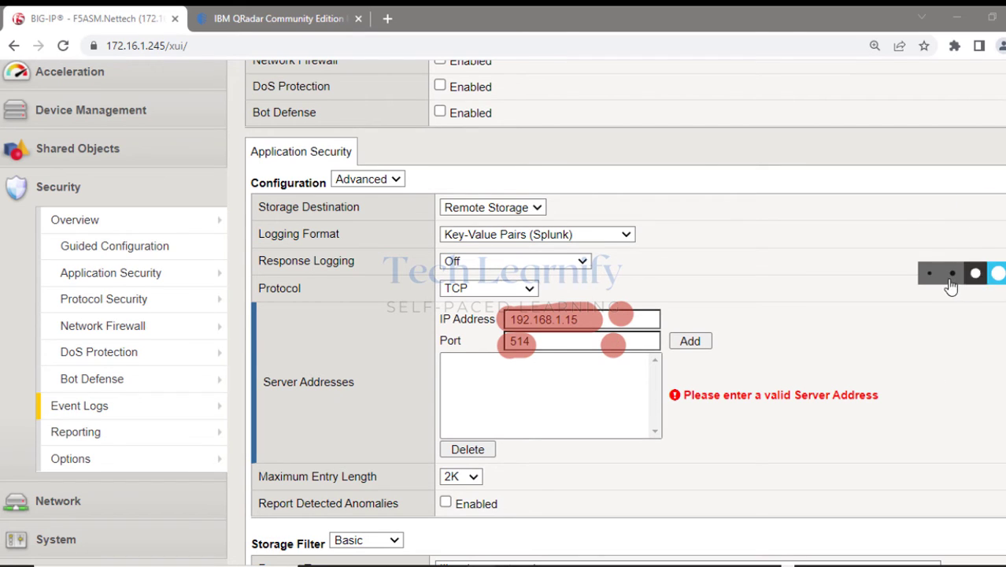
{"action": "left_click", "coordinate": [929, 276]}
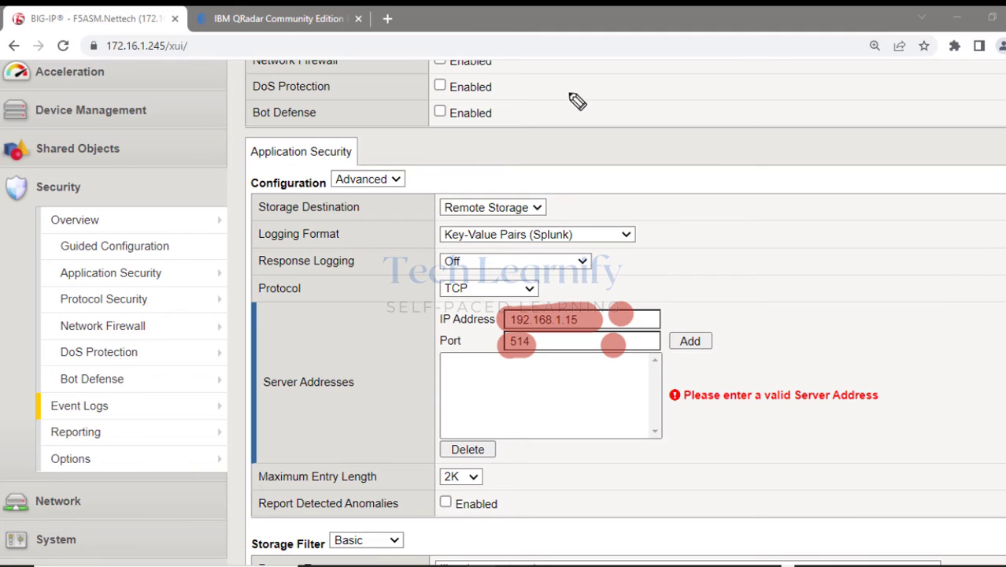
{"action": "mouse_move", "coordinate": [571, 104]}
{"action": "left_mouse_down"}
{"action": "mouse_move", "coordinate": [571, 73]}
{"action": "mouse_move", "coordinate": [622, 105]}
{"action": "mouse_move", "coordinate": [703, 107]}
{"action": "mouse_move", "coordinate": [746, 86]}
{"action": "mouse_move", "coordinate": [776, 100]}
{"action": "left_mouse_up"}
{"action": "left_click_drag", "start_coordinate": [653, 122], "coordinate": [734, 123]}
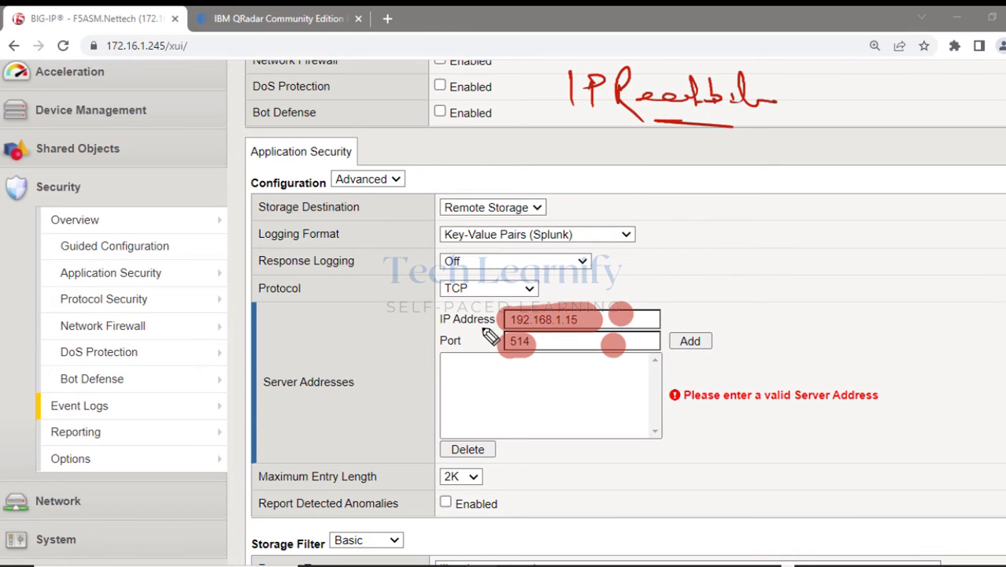
{"action": "left_click_drag", "start_coordinate": [511, 290], "coordinate": [452, 299]}
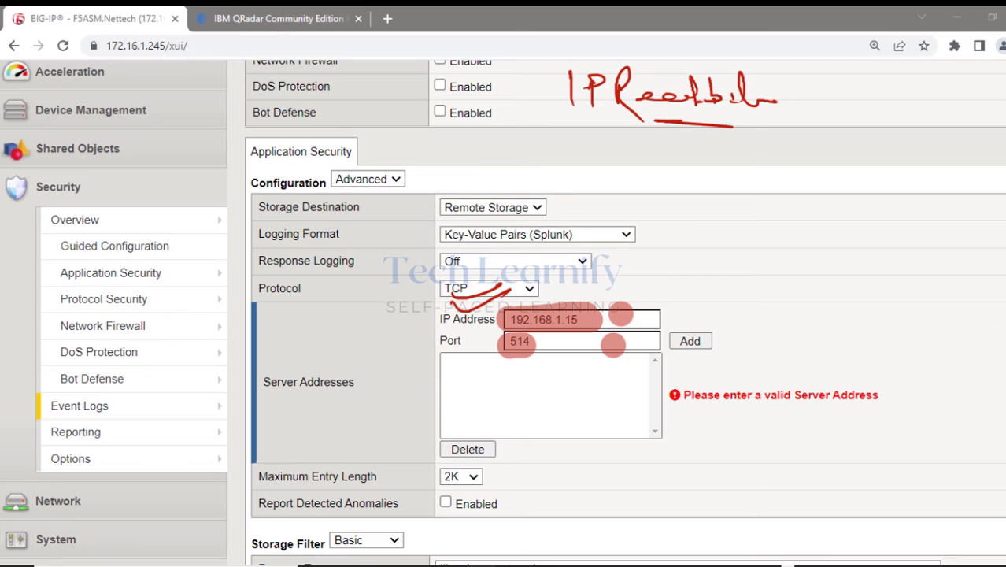
{"action": "left_click", "coordinate": [998, 346]}
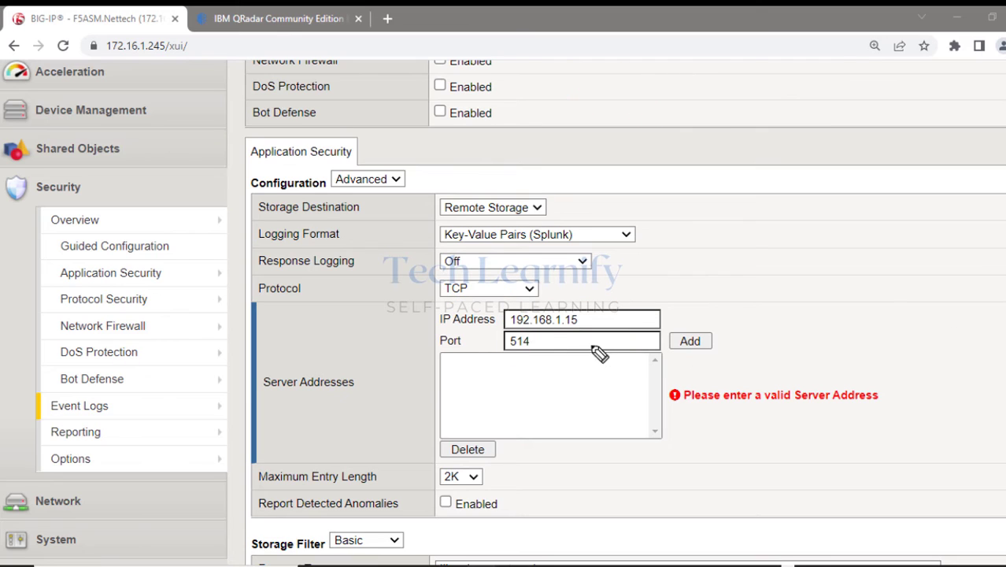
{"action": "left_click_drag", "start_coordinate": [463, 311], "coordinate": [496, 303]}
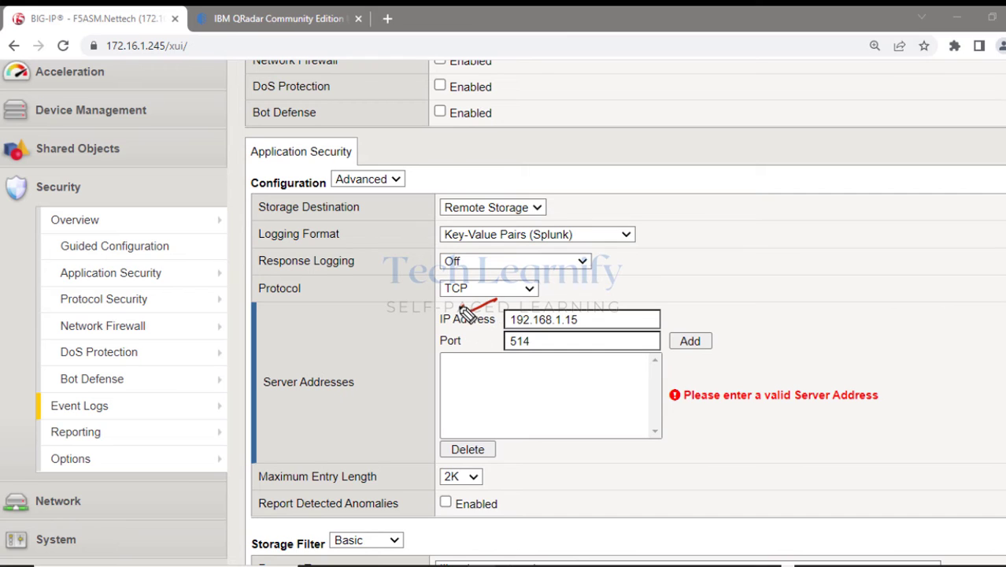
{"action": "left_click_drag", "start_coordinate": [461, 312], "coordinate": [495, 300]}
- Add the entered server with port 514 to the profile's server addresses
{"action": "left_click", "coordinate": [692, 341]}
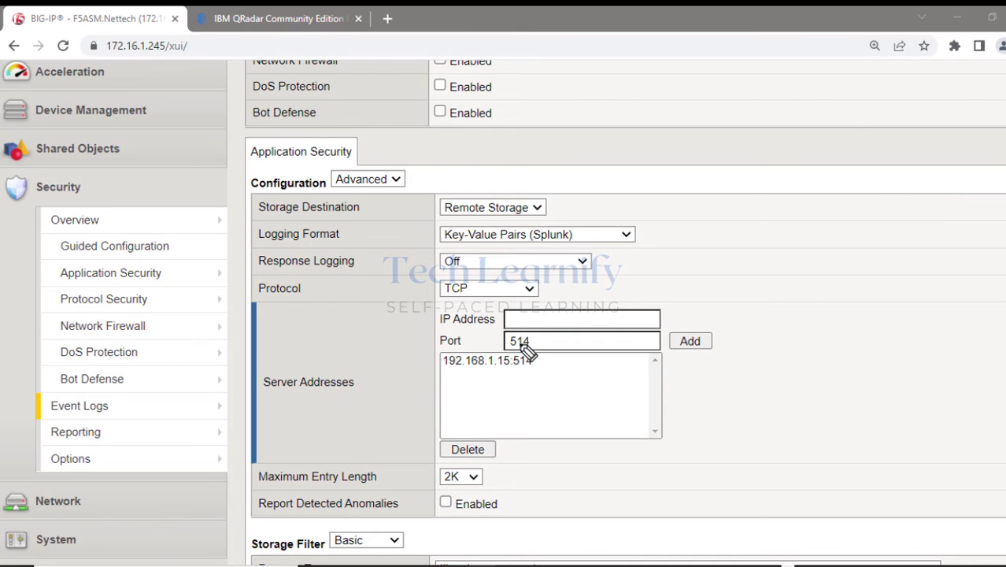
{"action": "mouse_move", "coordinate": [511, 340]}
{"action": "left_mouse_down"}
{"action": "mouse_move", "coordinate": [452, 345]}
{"action": "mouse_move", "coordinate": [550, 382]}
{"action": "mouse_move", "coordinate": [489, 344]}
{"action": "left_mouse_up"}
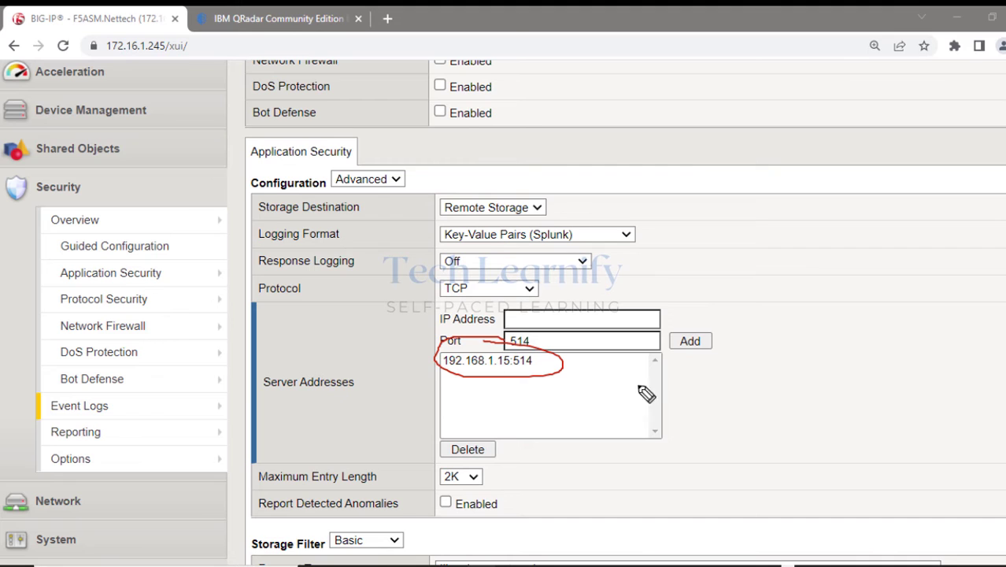
{"action": "key", "text": "Escape"}
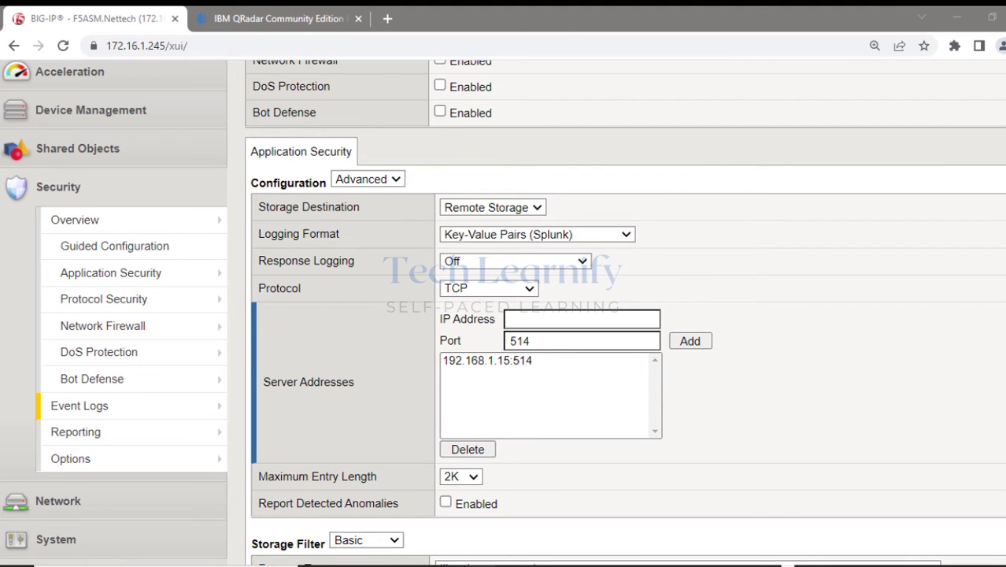
- Enable Report Detected Anomalies and switch the Storage Filter to Advanced
{"action": "scroll", "coordinate": [761, 333], "scroll_direction": "down", "scroll_amount": 1}
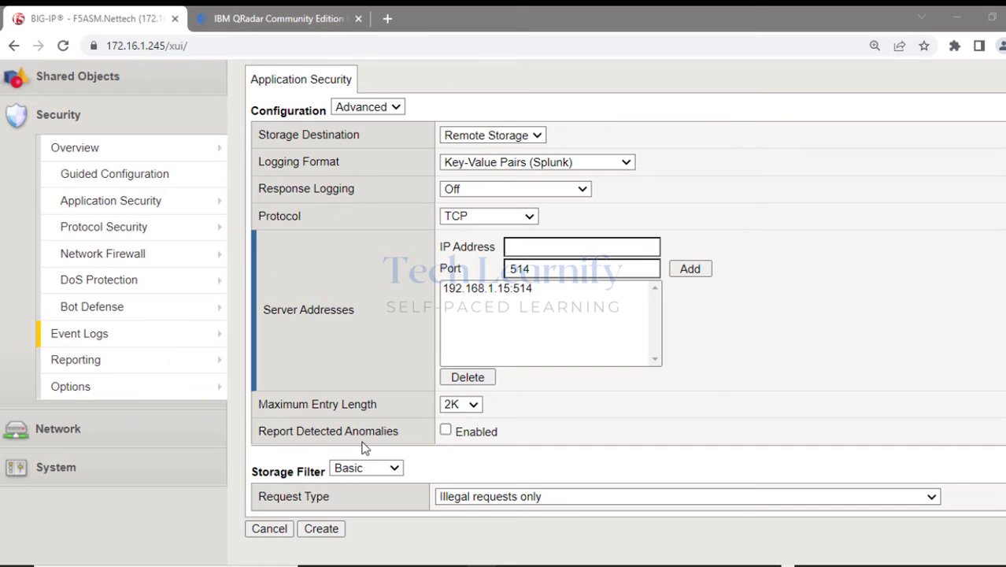
{"action": "left_click", "coordinate": [446, 431]}
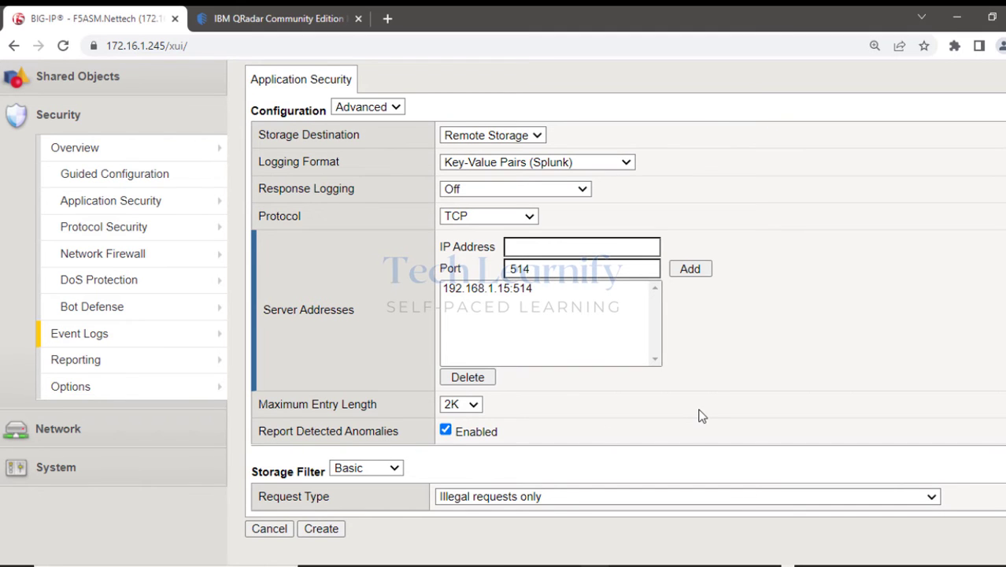
{"action": "scroll", "coordinate": [698, 413], "scroll_direction": "up", "scroll_amount": 1}
{"action": "scroll", "coordinate": [803, 358], "scroll_direction": "down", "scroll_amount": 1}
{"action": "left_click", "coordinate": [380, 470]}
{"action": "left_click", "coordinate": [359, 498]}
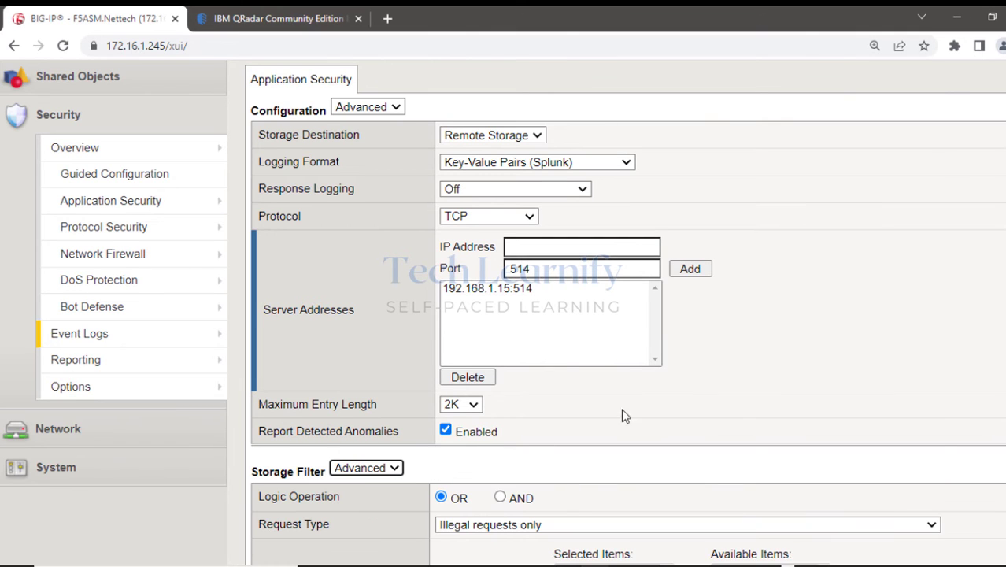
- Set the storage filter's request type to All requests
{"action": "scroll", "coordinate": [713, 335], "scroll_direction": "down", "scroll_amount": 3}
{"action": "scroll", "coordinate": [785, 304], "scroll_direction": "down", "scroll_amount": 1}
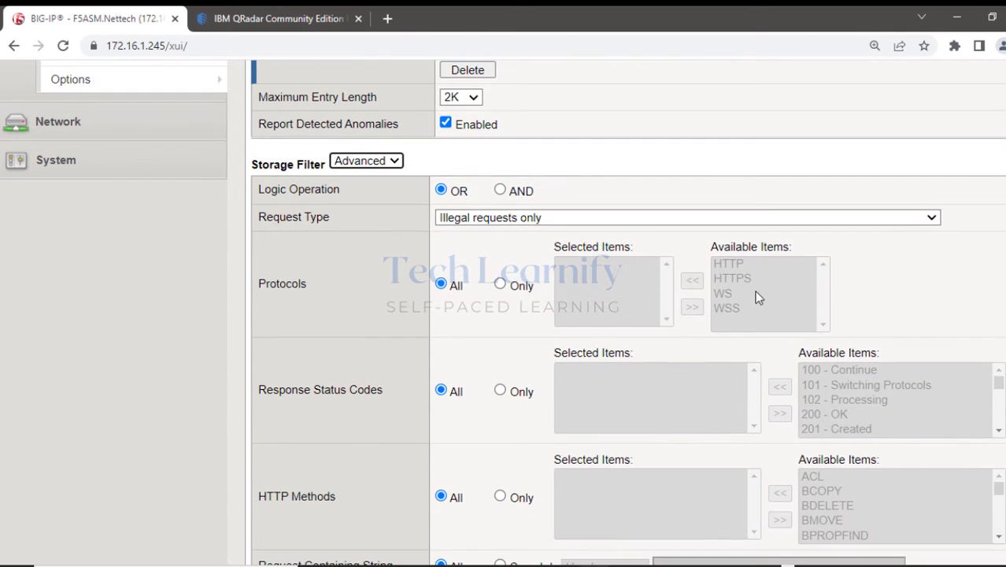
{"action": "left_click", "coordinate": [619, 224]}
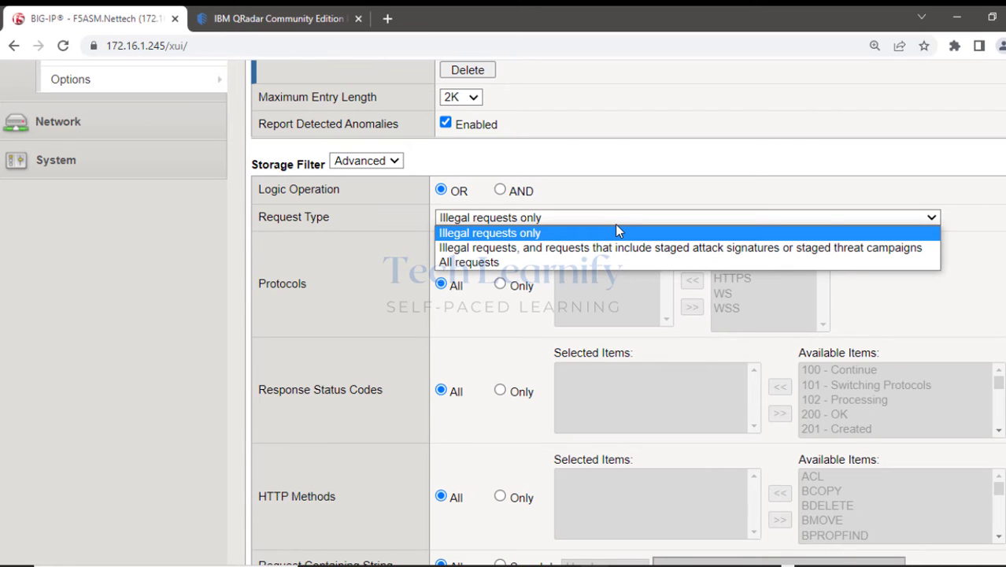
{"action": "left_click", "coordinate": [511, 263]}
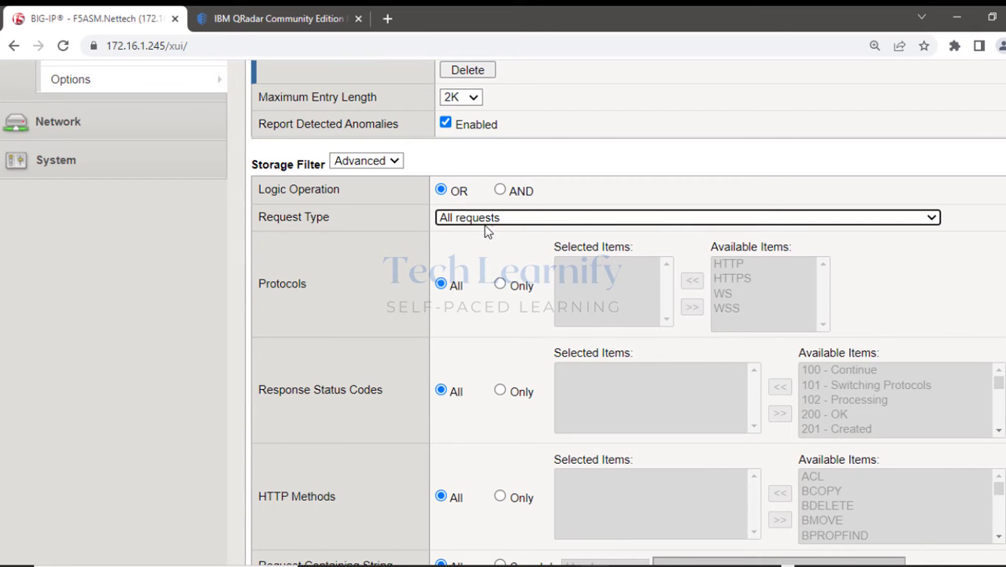
- Review the storage filter and remote storage settings, and create the logging profile
{"action": "scroll", "coordinate": [431, 297], "scroll_direction": "down", "scroll_amount": 2}
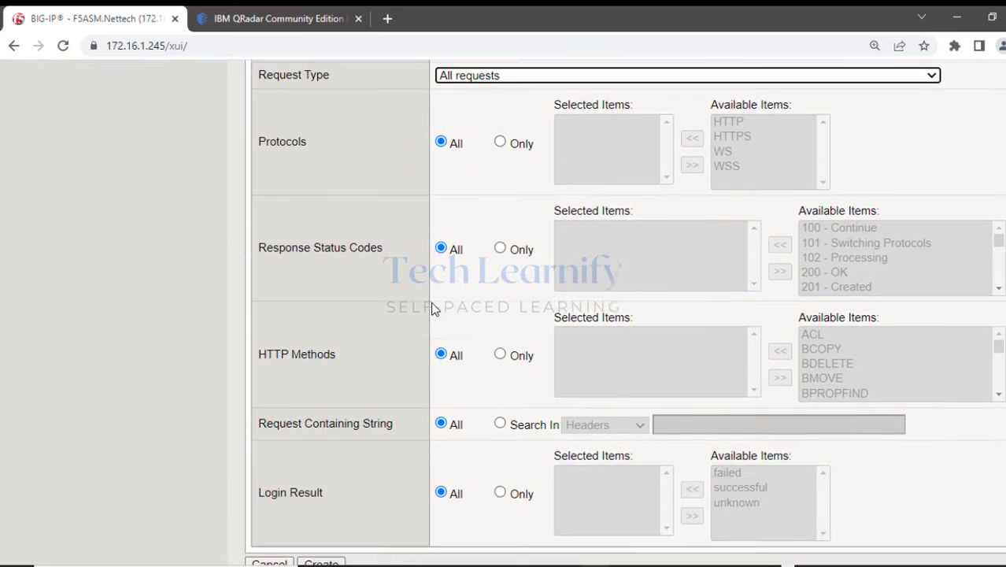
{"action": "scroll", "coordinate": [446, 303], "scroll_direction": "down", "scroll_amount": 1}
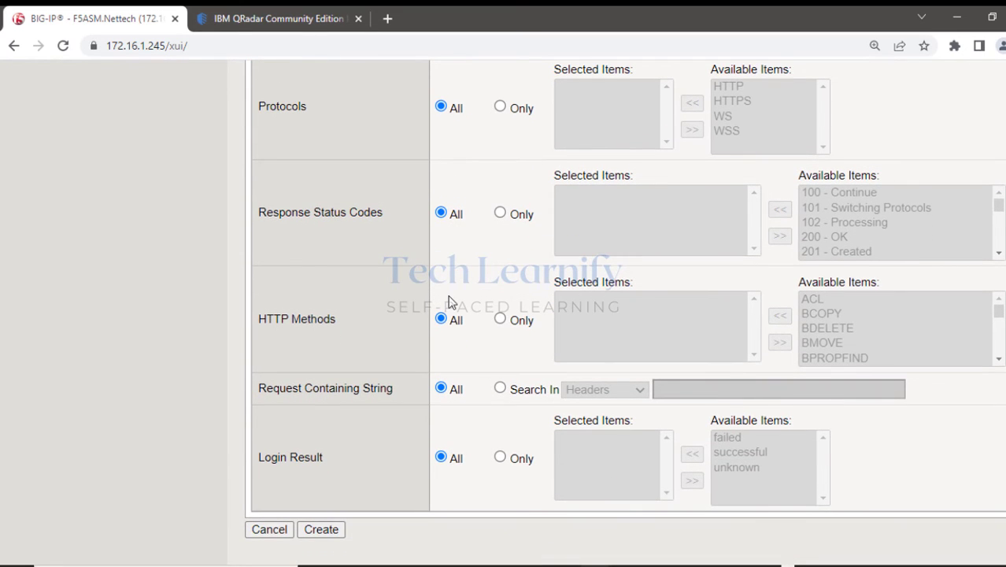
{"action": "scroll", "coordinate": [450, 302], "scroll_direction": "up", "scroll_amount": 10}
{"action": "scroll", "coordinate": [451, 304], "scroll_direction": "down", "scroll_amount": 3}
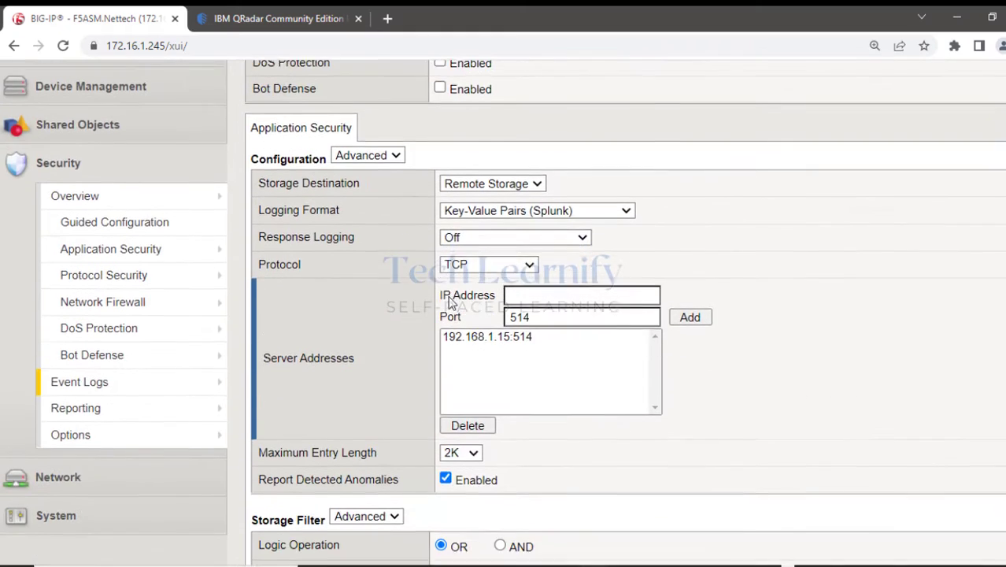
{"action": "scroll", "coordinate": [449, 302], "scroll_direction": "down", "scroll_amount": 7}
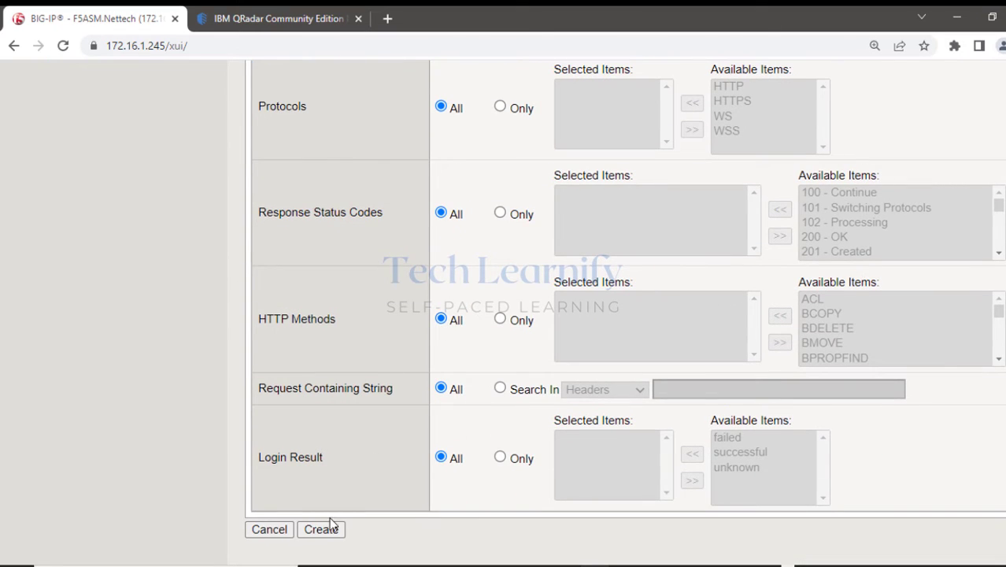
{"action": "left_click", "coordinate": [330, 527]}
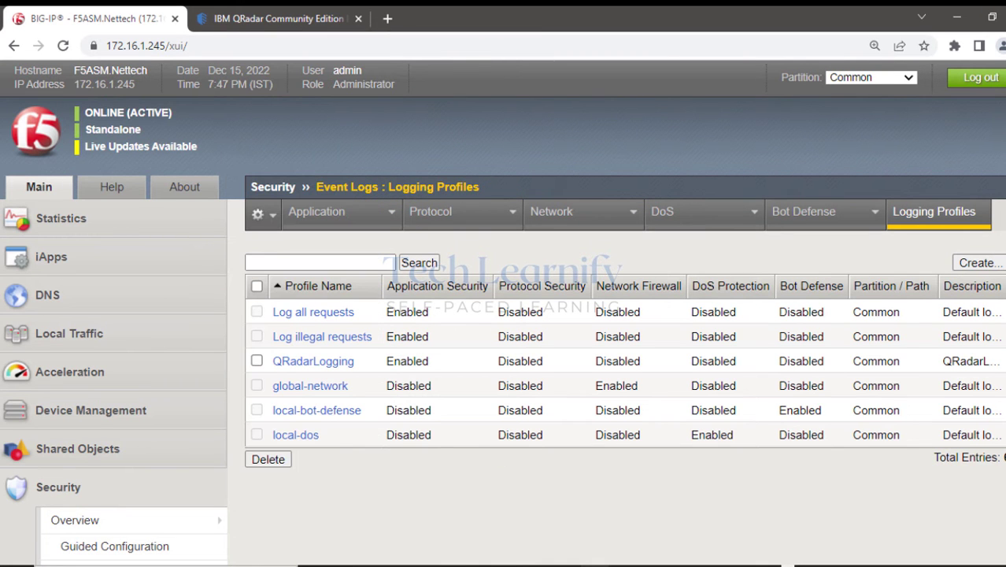
{"action": "left_click", "coordinate": [999, 213]}
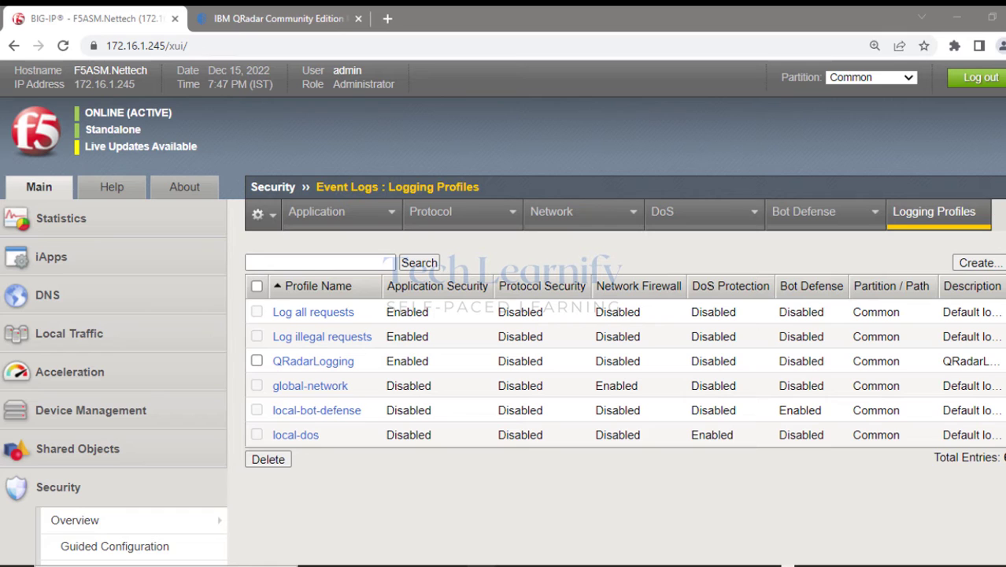
{"action": "left_click", "coordinate": [997, 275]}
{"action": "left_click_drag", "start_coordinate": [241, 360], "coordinate": [355, 367]}
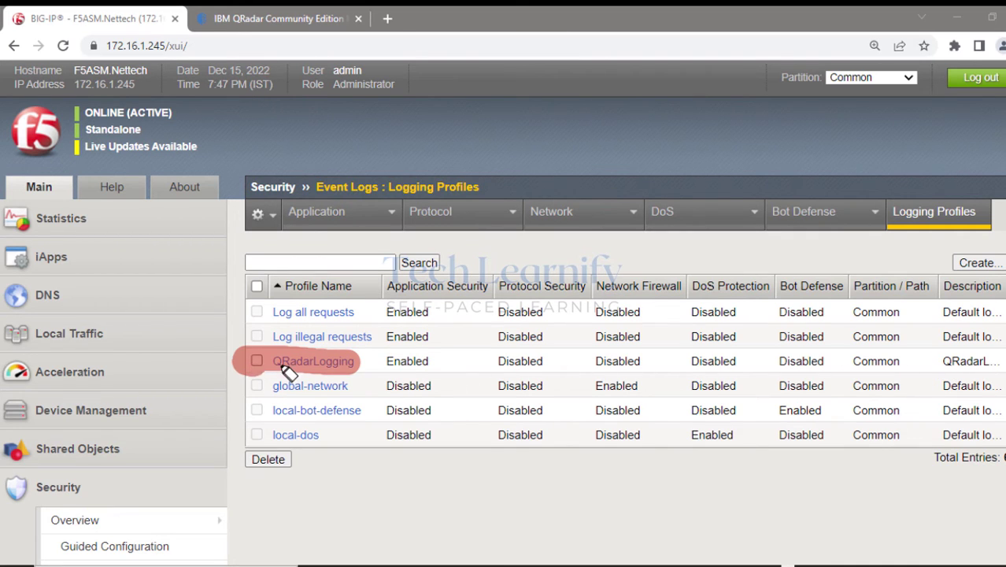
{"action": "key", "text": "e"}
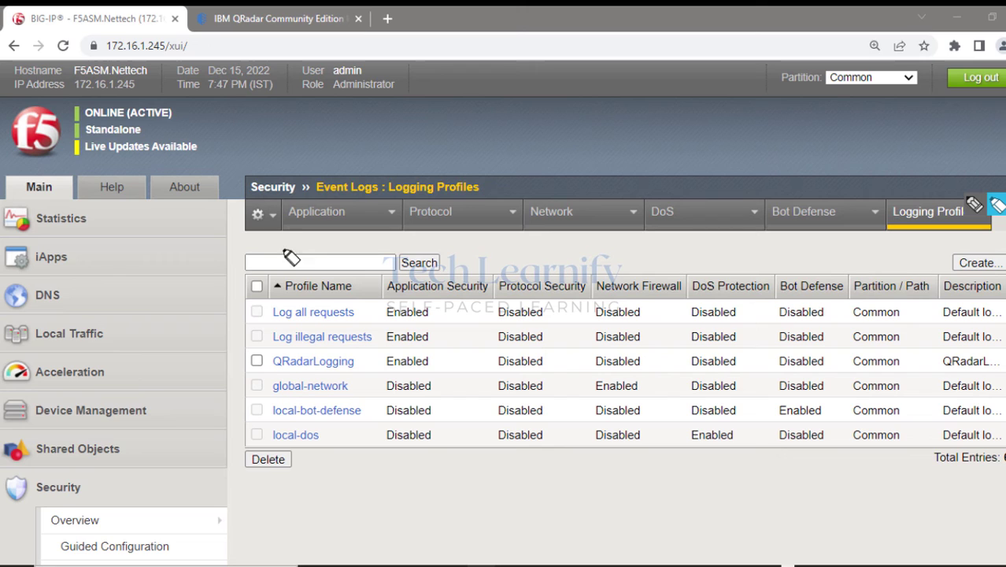
{"action": "left_click", "coordinate": [230, 330]}
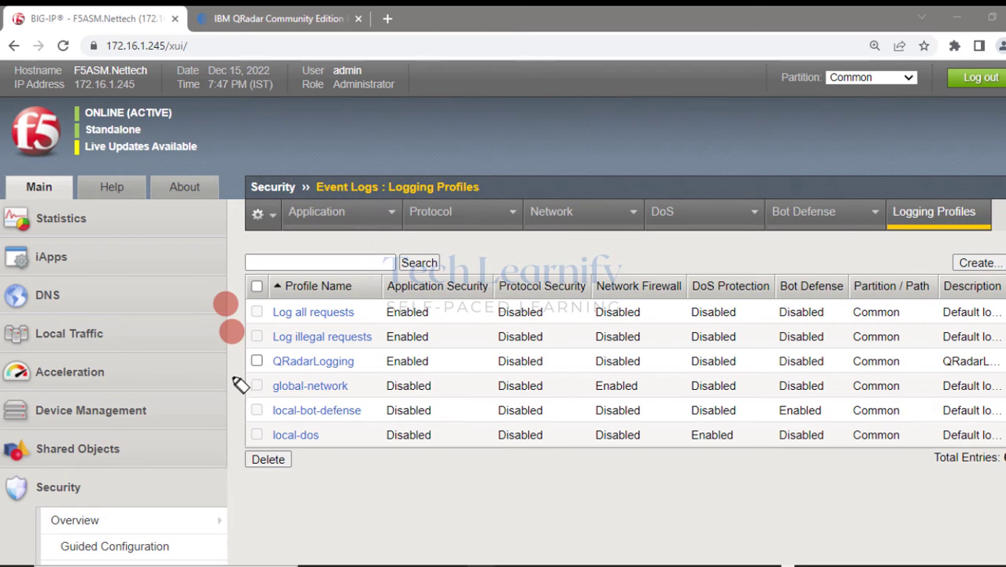
{"action": "left_click", "coordinate": [233, 381]}
{"action": "left_click", "coordinate": [231, 407]}
{"action": "left_click", "coordinate": [231, 438]}
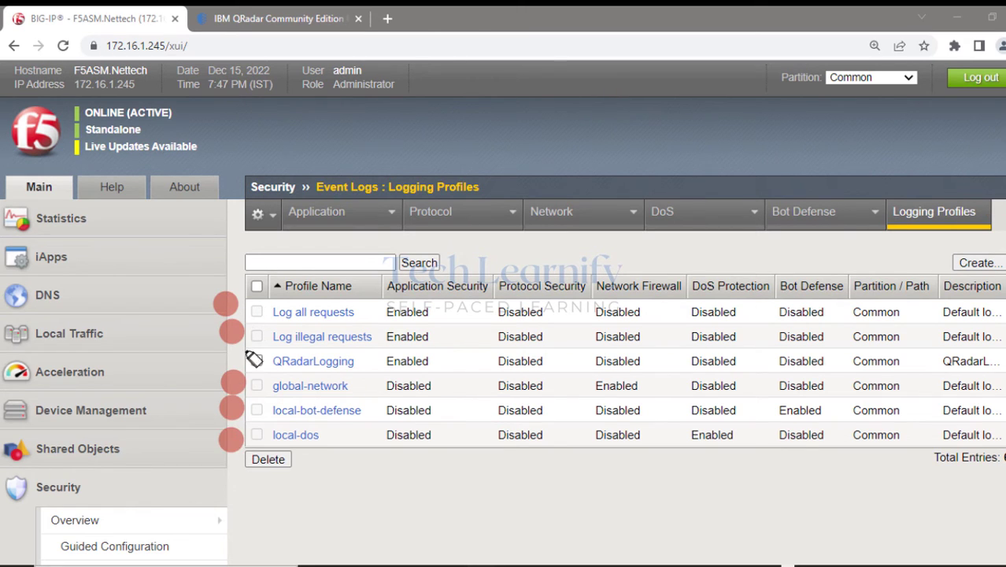
{"action": "left_click", "coordinate": [999, 272]}
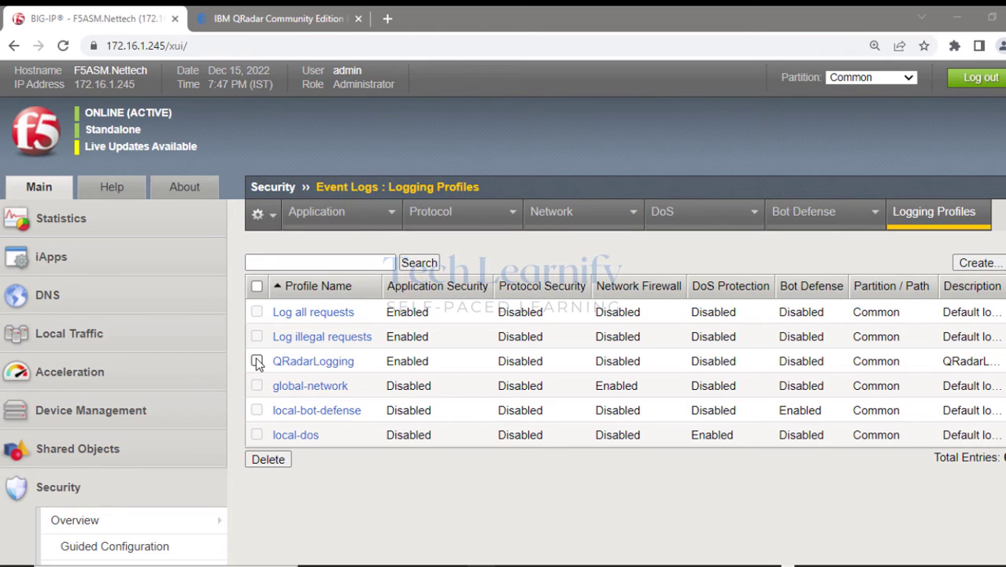
- Review the storage destination and request type of the Log all requests profile, and return to the logging profiles list
{"action": "left_click", "coordinate": [255, 313]}
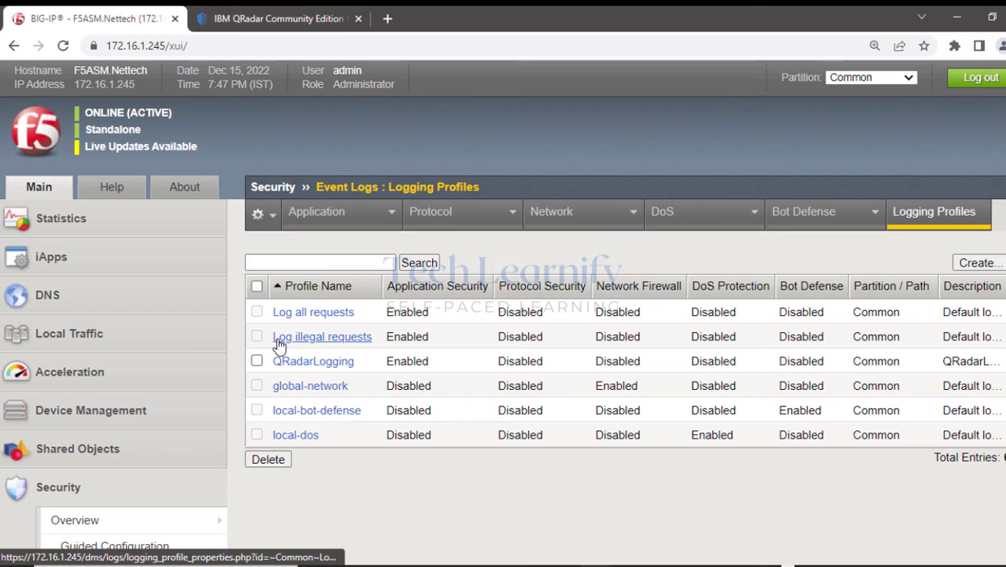
{"action": "left_click", "coordinate": [313, 312]}
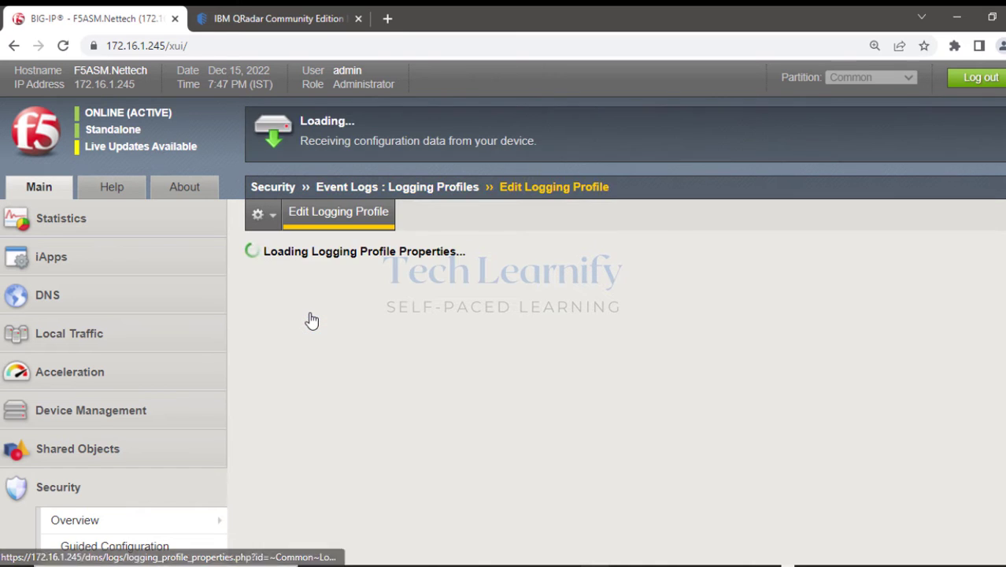
{"action": "scroll", "coordinate": [768, 371], "scroll_direction": "down", "scroll_amount": 4}
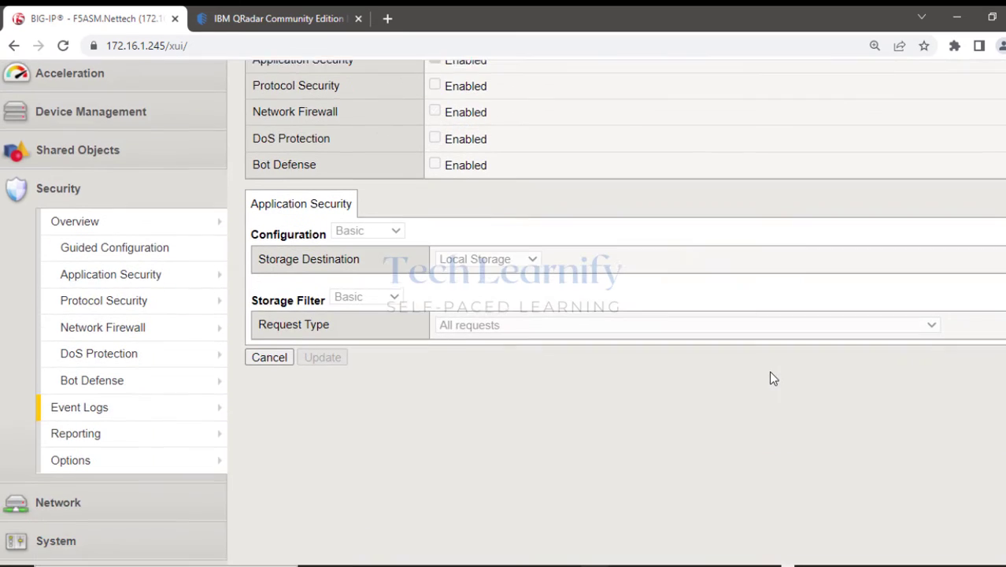
{"action": "scroll", "coordinate": [770, 370], "scroll_direction": "up", "scroll_amount": 4}
{"action": "scroll", "coordinate": [773, 379], "scroll_direction": "down", "scroll_amount": 4}
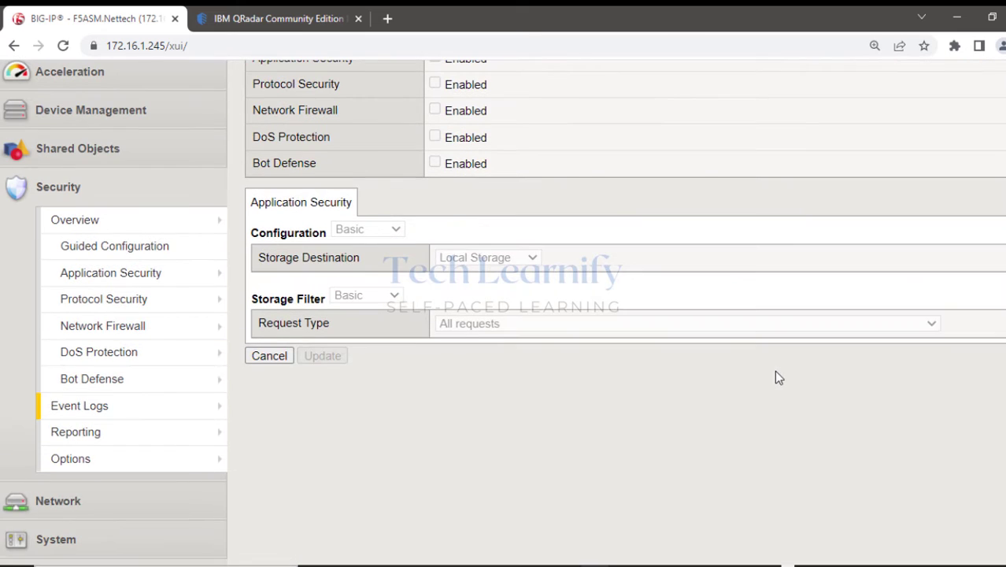
{"action": "mouse_move", "coordinate": [158, 414]}
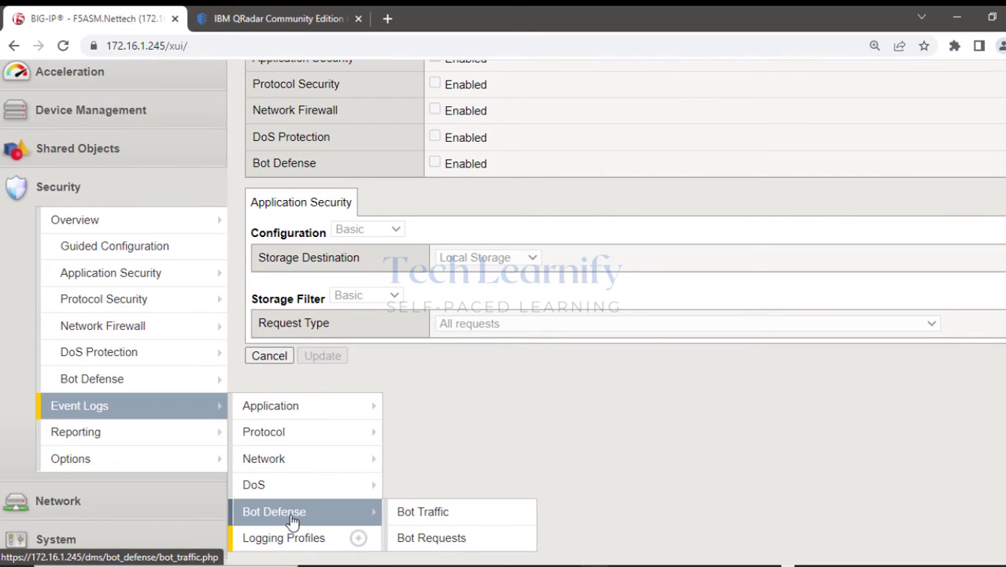
{"action": "left_click", "coordinate": [346, 537]}
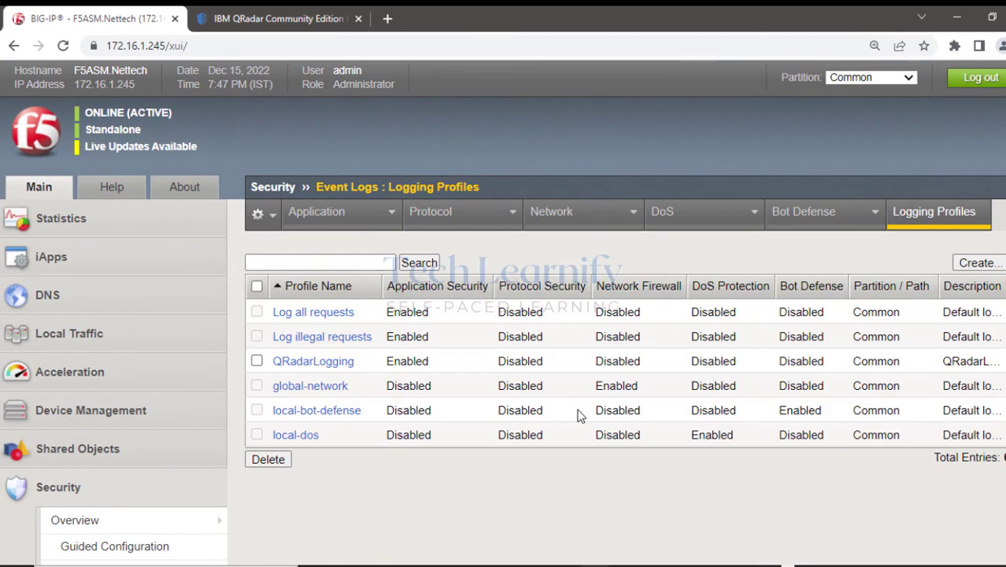
{"action": "scroll", "coordinate": [577, 409], "scroll_direction": "down", "scroll_amount": 2}
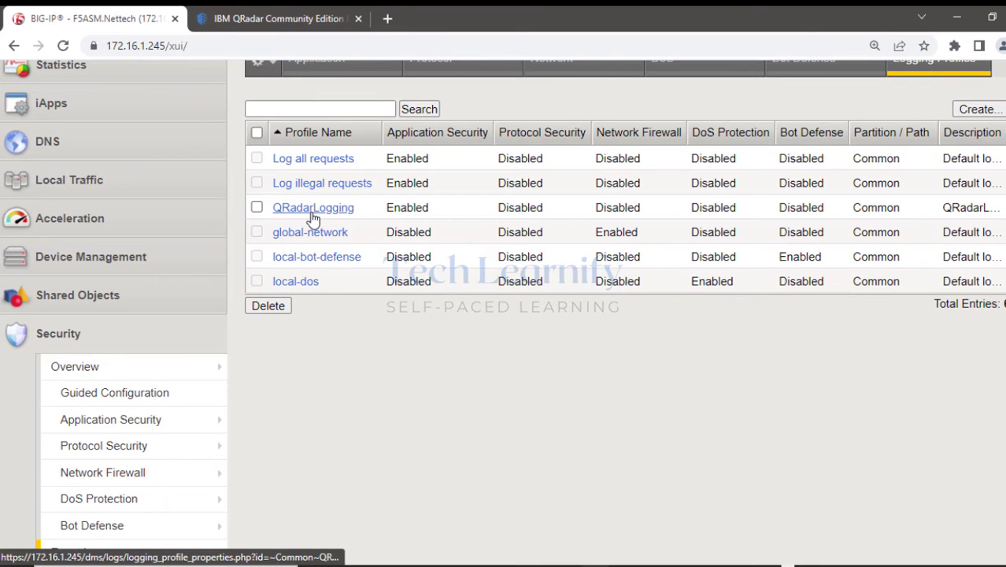
- Open the security policy settings of the local traffic virtual server HTTP_VS1
{"action": "left_click", "coordinate": [80, 340]}
{"action": "scroll", "coordinate": [163, 350], "scroll_direction": "up", "scroll_amount": 2}
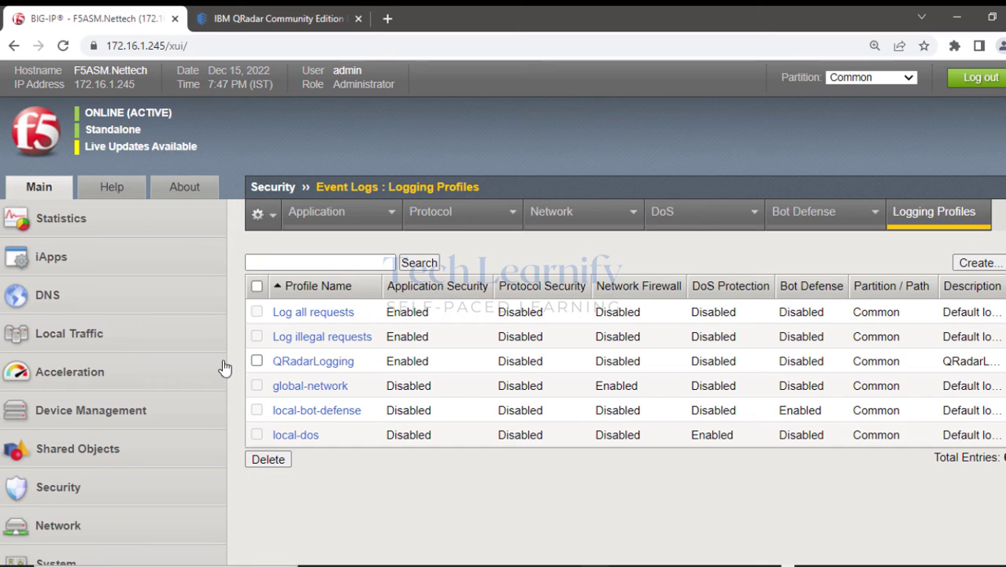
{"action": "left_click", "coordinate": [108, 337]}
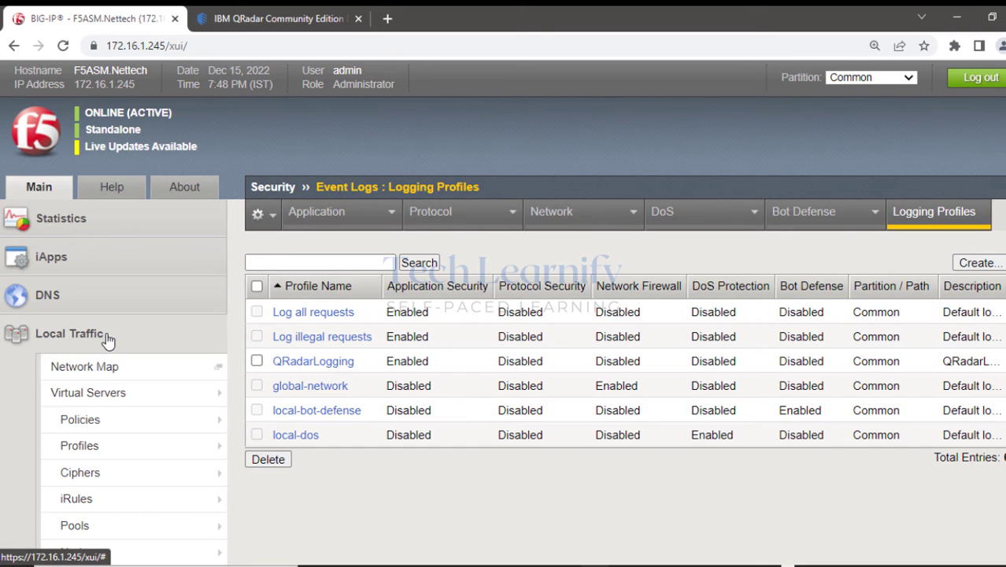
{"action": "left_click", "coordinate": [110, 394]}
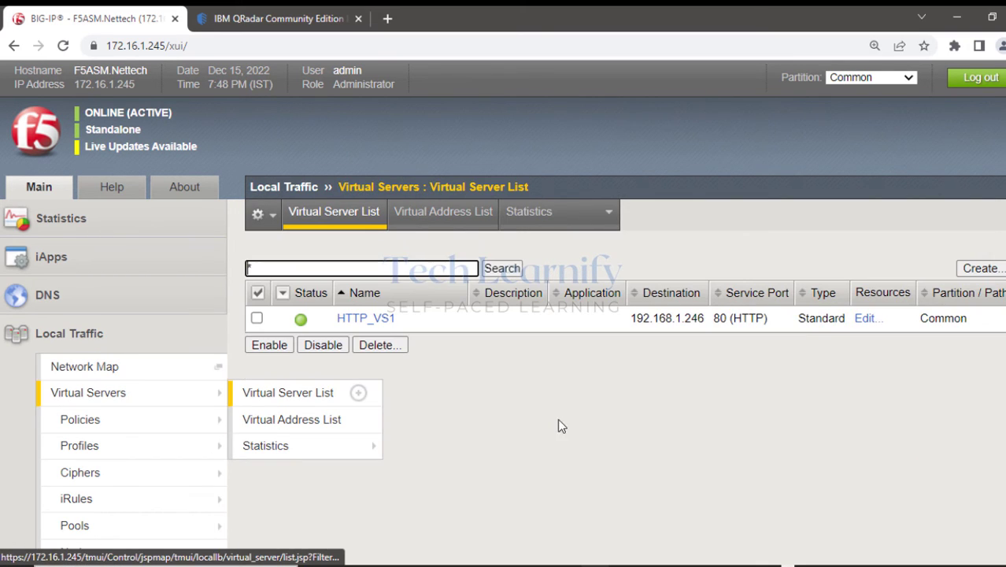
{"action": "left_click", "coordinate": [371, 320]}
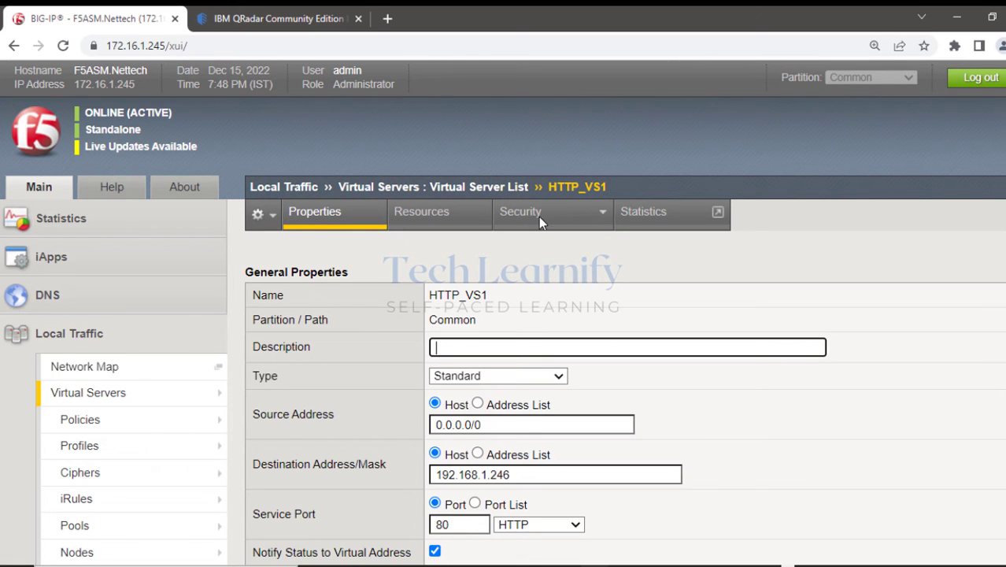
{"action": "mouse_move", "coordinate": [538, 217]}
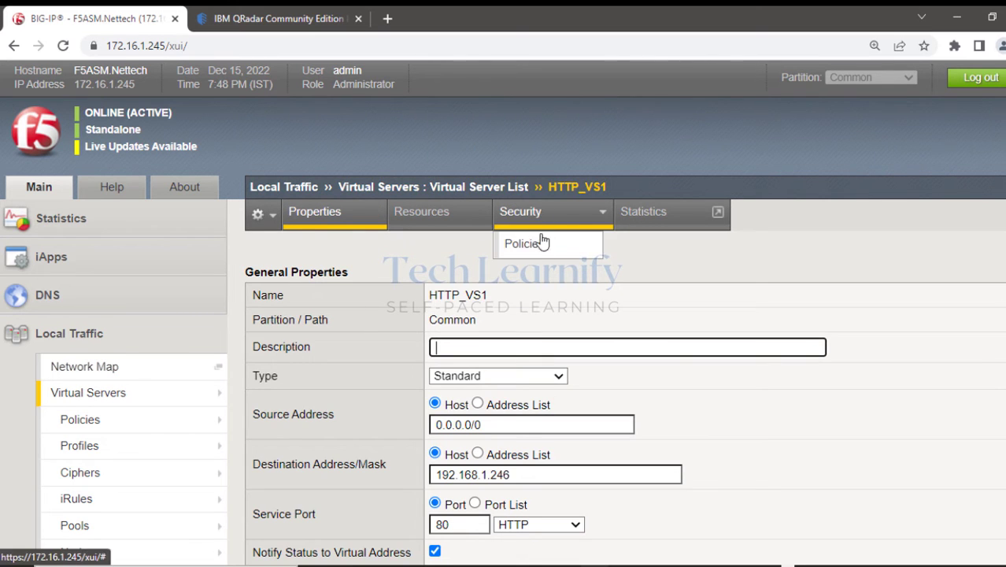
{"action": "left_click", "coordinate": [540, 243]}
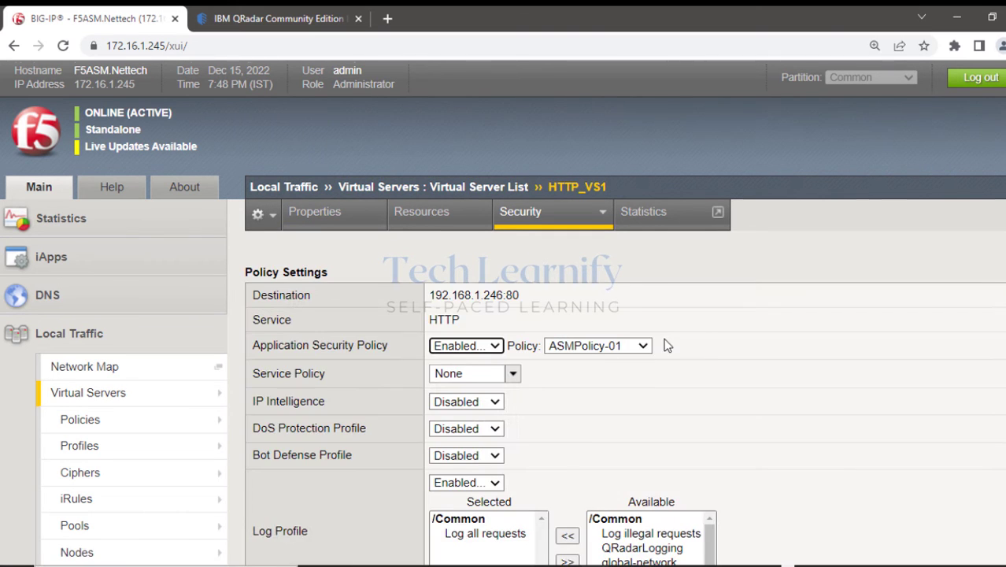
- Add QRadarLogging to the selected log profiles of HTTP_VS1 alongside Log all requests, and update the virtual server
{"action": "scroll", "coordinate": [671, 339], "scroll_direction": "down", "scroll_amount": 3}
{"action": "left_click_drag", "start_coordinate": [321, 316], "coordinate": [251, 303]}
{"action": "left_click", "coordinate": [479, 311]}
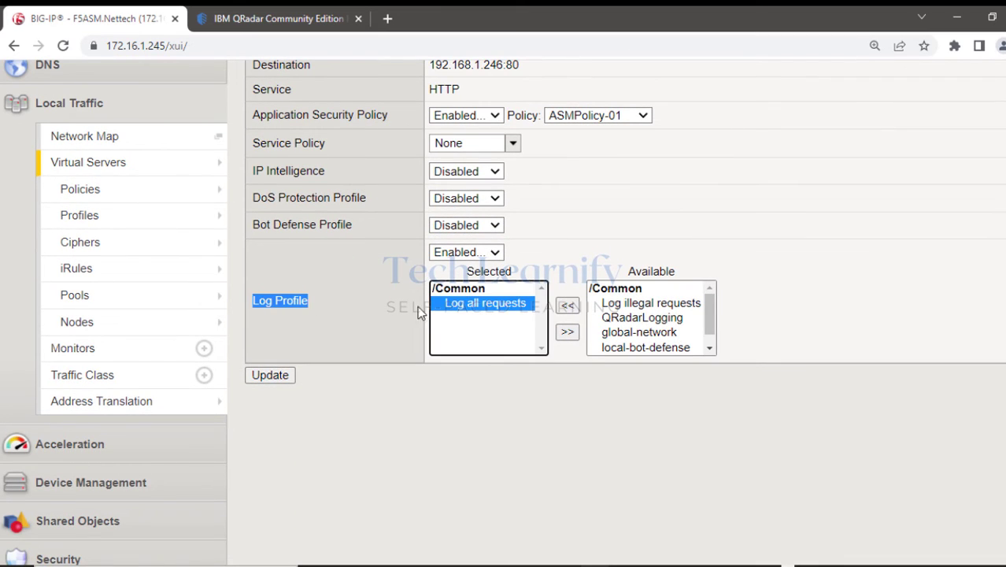
{"action": "left_click", "coordinate": [622, 319]}
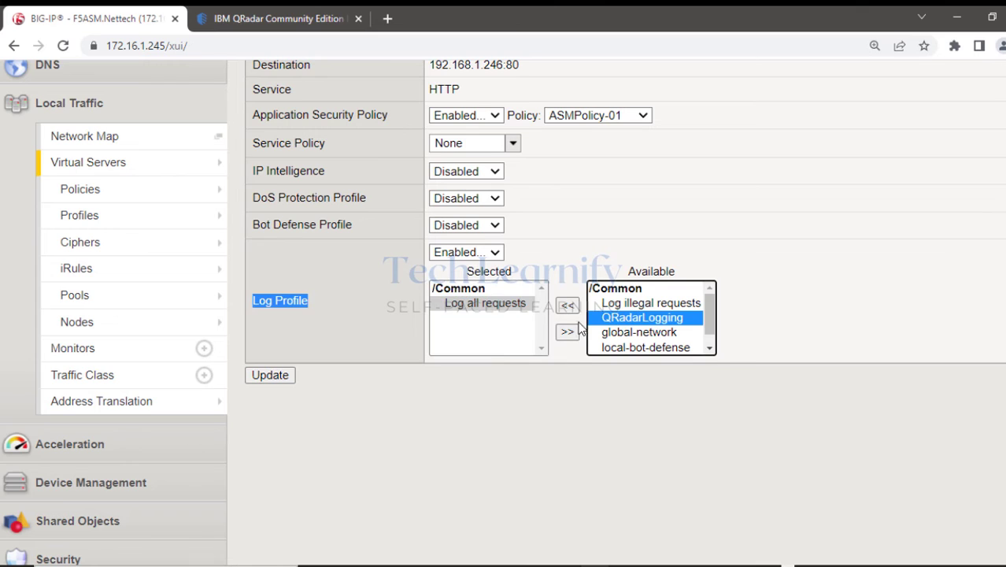
{"action": "left_click", "coordinate": [568, 307]}
{"action": "left_click", "coordinate": [483, 307]}
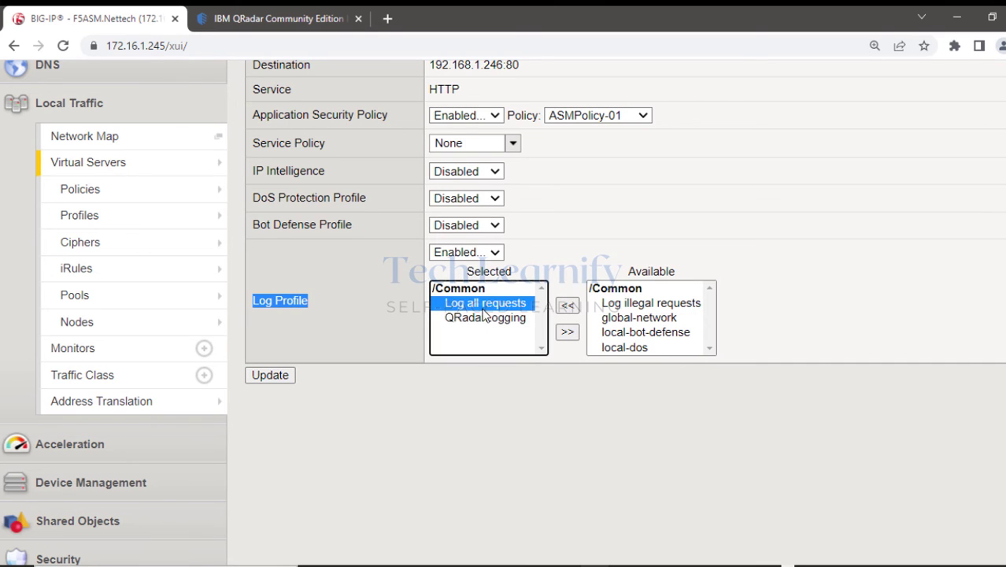
{"action": "left_click", "coordinate": [483, 320]}
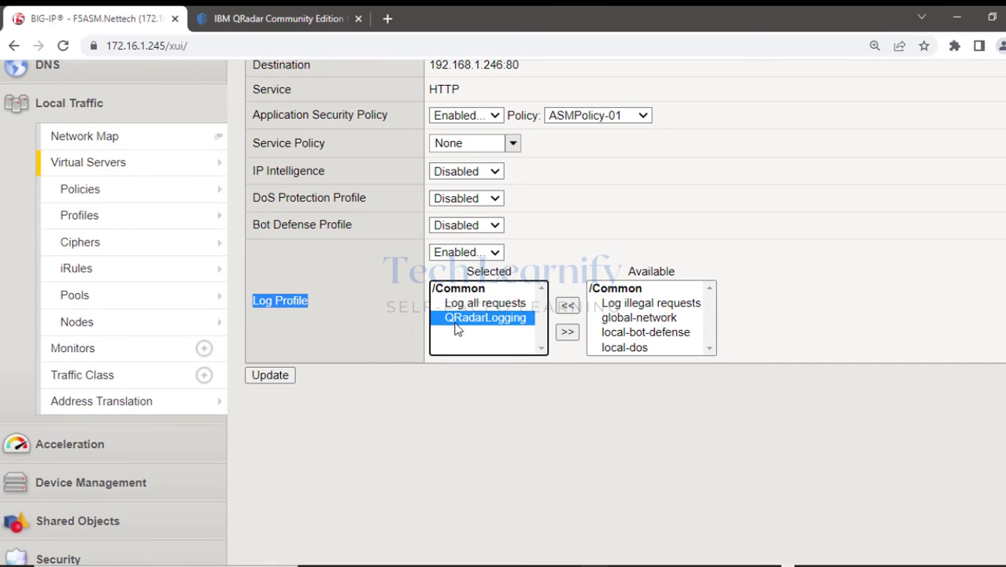
{"action": "left_click", "coordinate": [271, 375]}
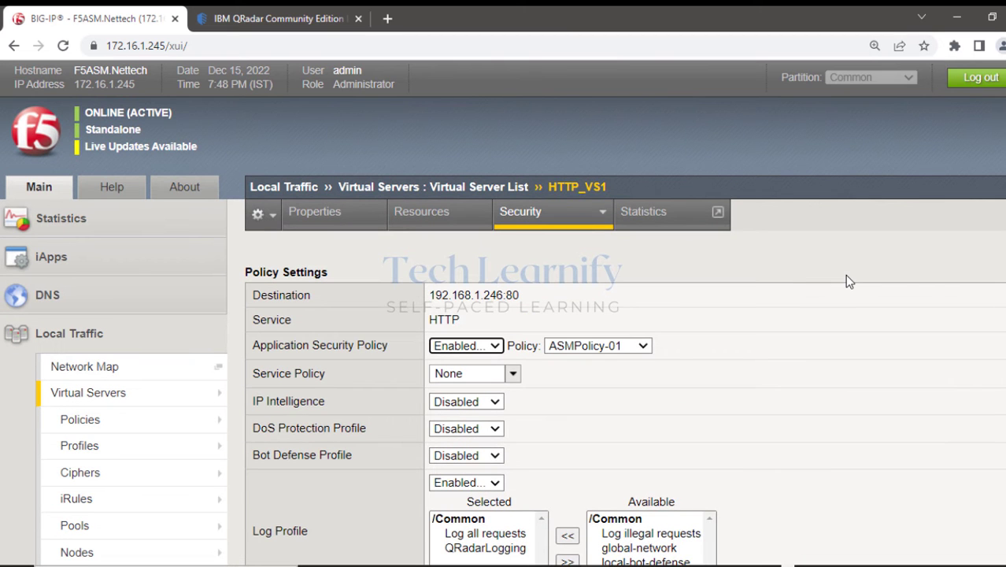
{"action": "left_click", "coordinate": [93, 335]}
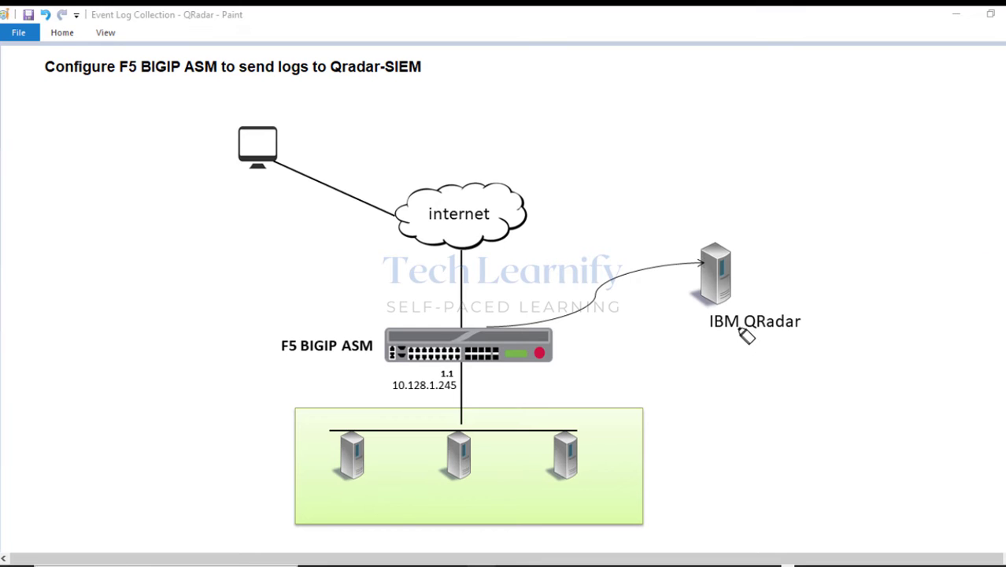
{"action": "mouse_move", "coordinate": [709, 321]}
{"action": "left_mouse_down"}
{"action": "mouse_move", "coordinate": [795, 336]}
{"action": "mouse_move", "coordinate": [711, 338]}
{"action": "mouse_move", "coordinate": [789, 323]}
{"action": "mouse_move", "coordinate": [797, 340]}
{"action": "mouse_move", "coordinate": [705, 339]}
{"action": "mouse_move", "coordinate": [696, 321]}
{"action": "mouse_move", "coordinate": [748, 323]}
{"action": "left_mouse_up"}
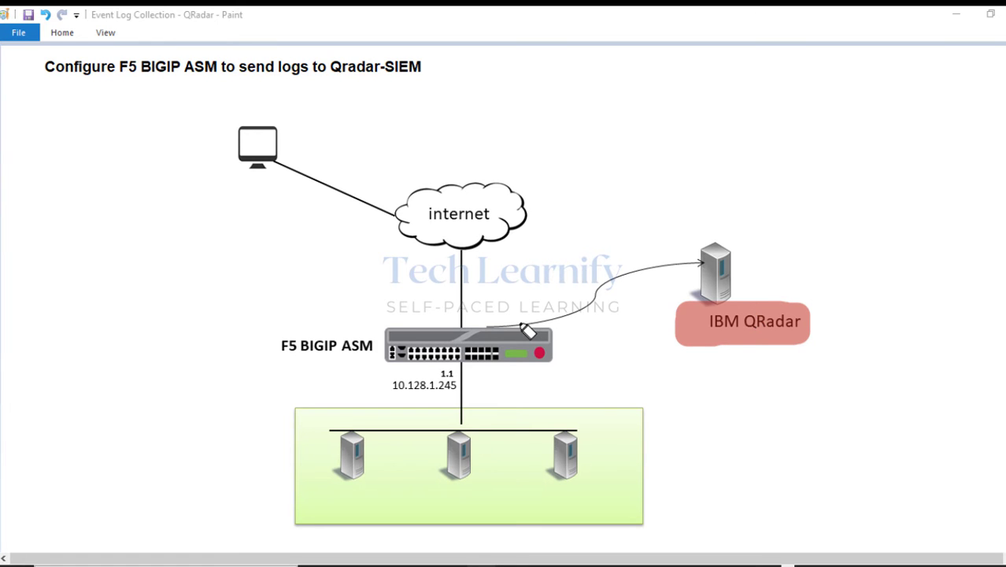
{"action": "mouse_move", "coordinate": [494, 329]}
{"action": "left_mouse_down"}
{"action": "mouse_move", "coordinate": [549, 330]}
{"action": "mouse_move", "coordinate": [685, 268]}
{"action": "left_mouse_up"}
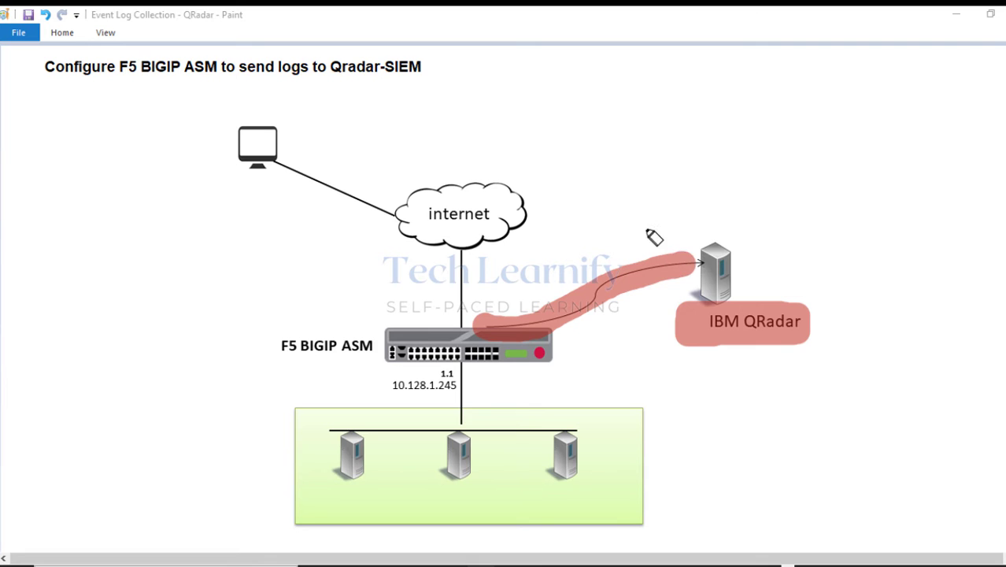
{"action": "mouse_move", "coordinate": [654, 234]}
{"action": "left_mouse_down"}
{"action": "mouse_move", "coordinate": [687, 288]}
{"action": "mouse_move", "coordinate": [797, 315]}
{"action": "mouse_move", "coordinate": [801, 329]}
{"action": "left_mouse_up"}
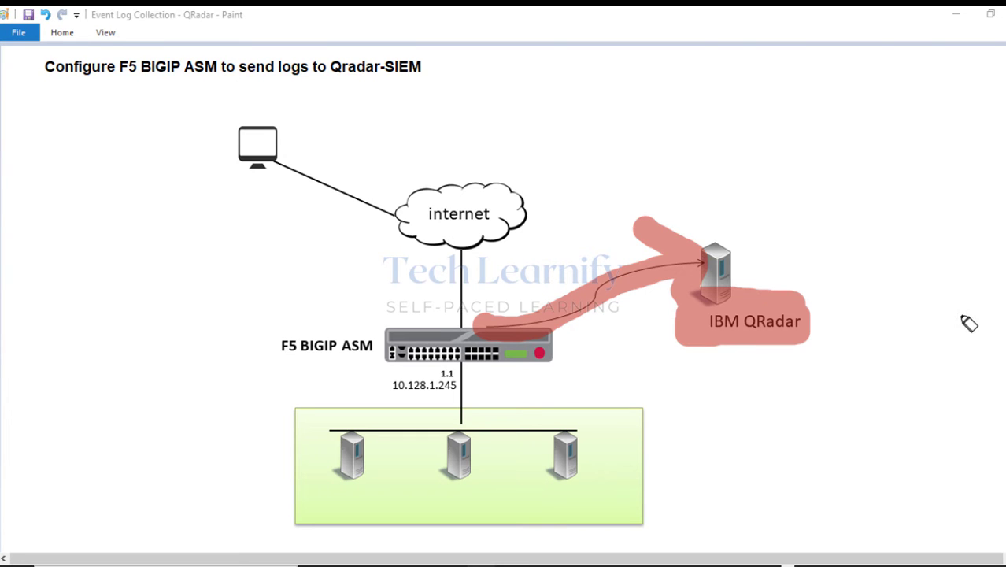
{"action": "left_click", "coordinate": [1004, 327]}
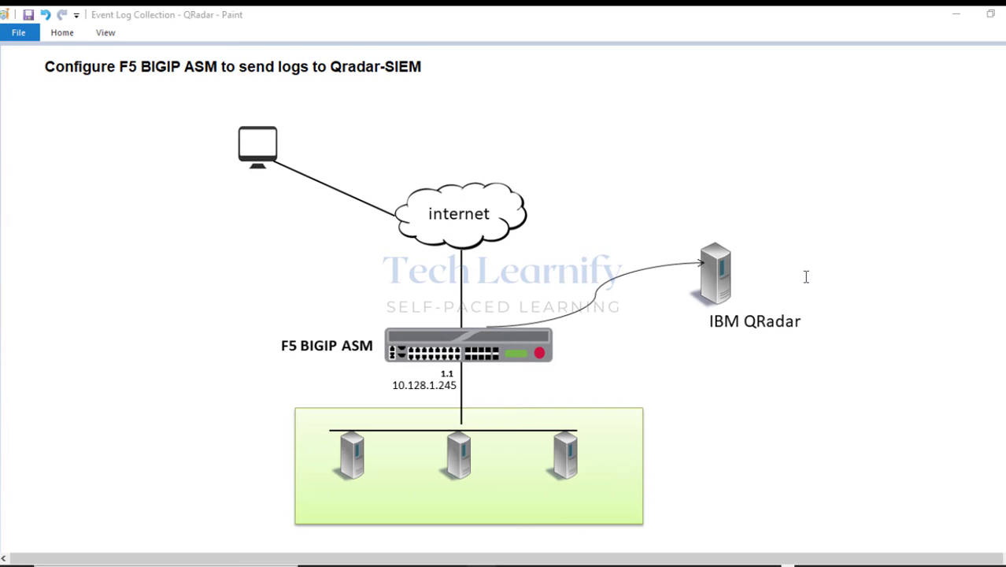
{"action": "mouse_move", "coordinate": [975, 207]}
{"action": "mouse_move", "coordinate": [335, 322]}
{"action": "left_mouse_down"}
{"action": "mouse_move", "coordinate": [276, 345]}
{"action": "mouse_move", "coordinate": [289, 355]}
{"action": "left_mouse_up"}
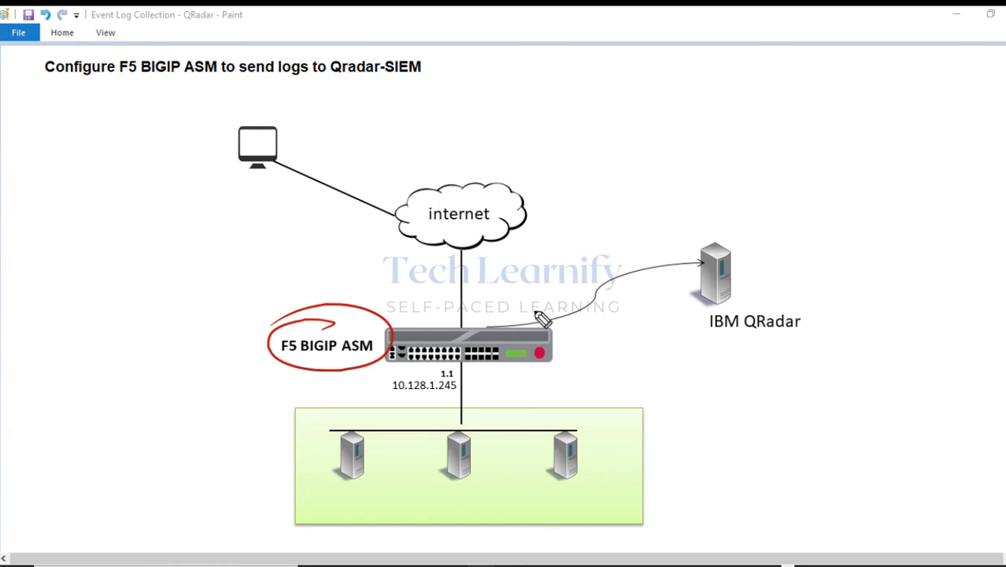
{"action": "mouse_move", "coordinate": [506, 321]}
{"action": "left_mouse_down"}
{"action": "mouse_move", "coordinate": [600, 233]}
{"action": "mouse_move", "coordinate": [689, 222]}
{"action": "mouse_move", "coordinate": [684, 246]}
{"action": "left_mouse_up"}
{"action": "mouse_move", "coordinate": [718, 334]}
{"action": "left_mouse_down"}
{"action": "mouse_move", "coordinate": [759, 335]}
{"action": "mouse_move", "coordinate": [722, 344]}
{"action": "left_mouse_up"}
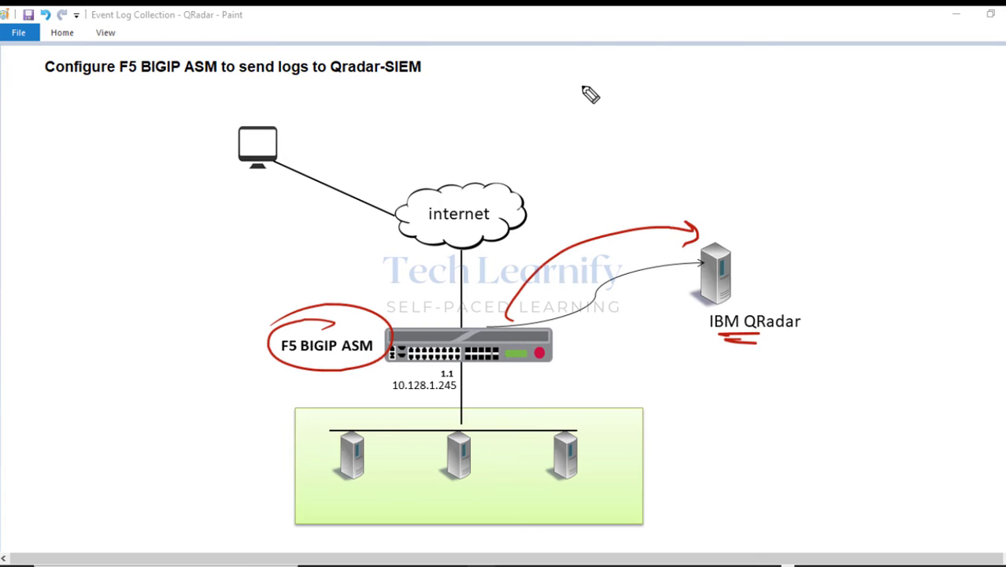
{"action": "left_click_drag", "start_coordinate": [569, 83], "coordinate": [568, 100]}
{"action": "mouse_move", "coordinate": [666, 73]}
{"action": "left_mouse_down"}
{"action": "mouse_move", "coordinate": [644, 93]}
{"action": "mouse_move", "coordinate": [700, 93]}
{"action": "left_mouse_up"}
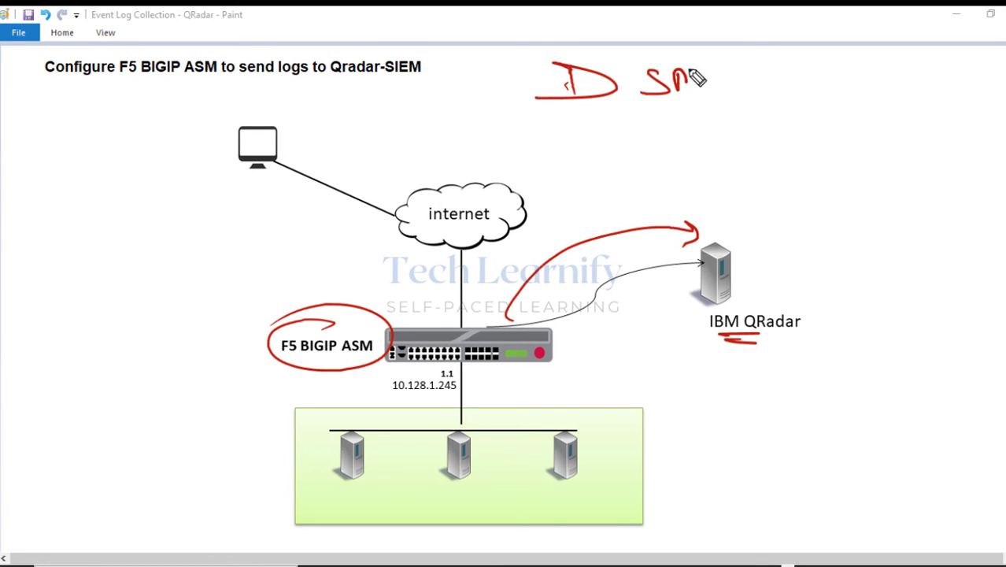
{"action": "left_click_drag", "start_coordinate": [565, 110], "coordinate": [690, 109]}
{"action": "left_click_drag", "start_coordinate": [636, 141], "coordinate": [697, 154]}
{"action": "left_click_drag", "start_coordinate": [685, 144], "coordinate": [687, 165]}
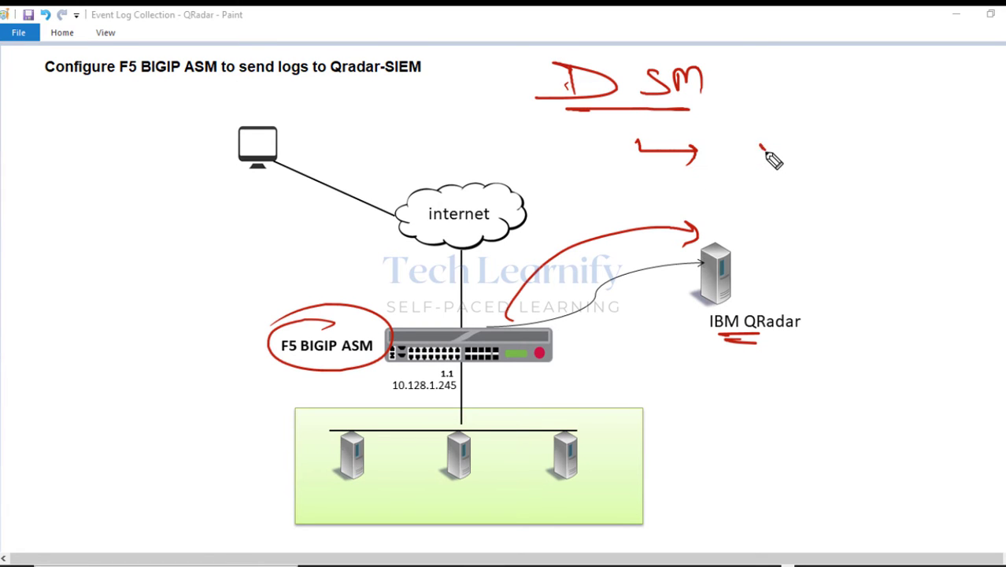
{"action": "mouse_move", "coordinate": [758, 142]}
{"action": "left_mouse_down"}
{"action": "mouse_move", "coordinate": [798, 157]}
{"action": "mouse_move", "coordinate": [860, 148]}
{"action": "left_mouse_up"}
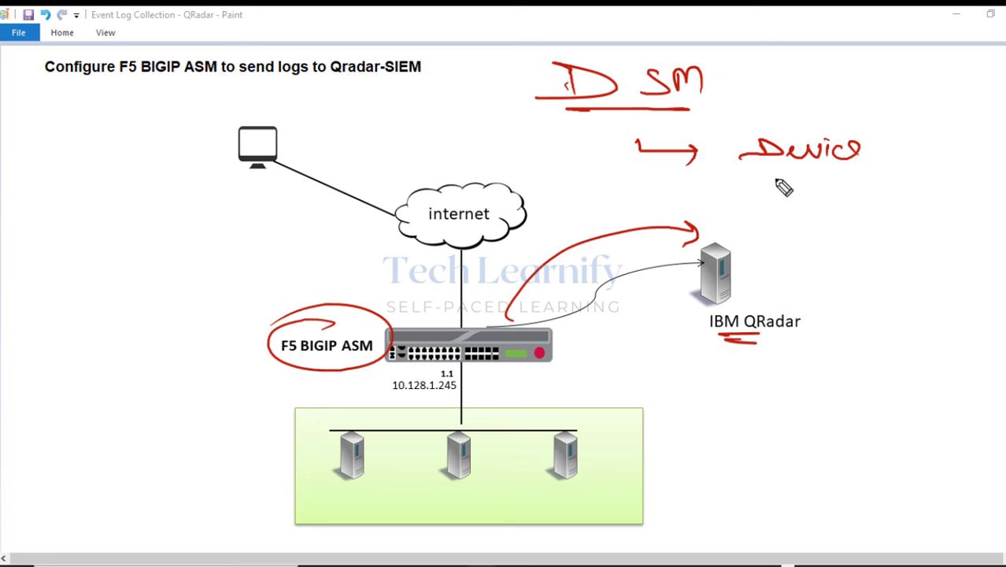
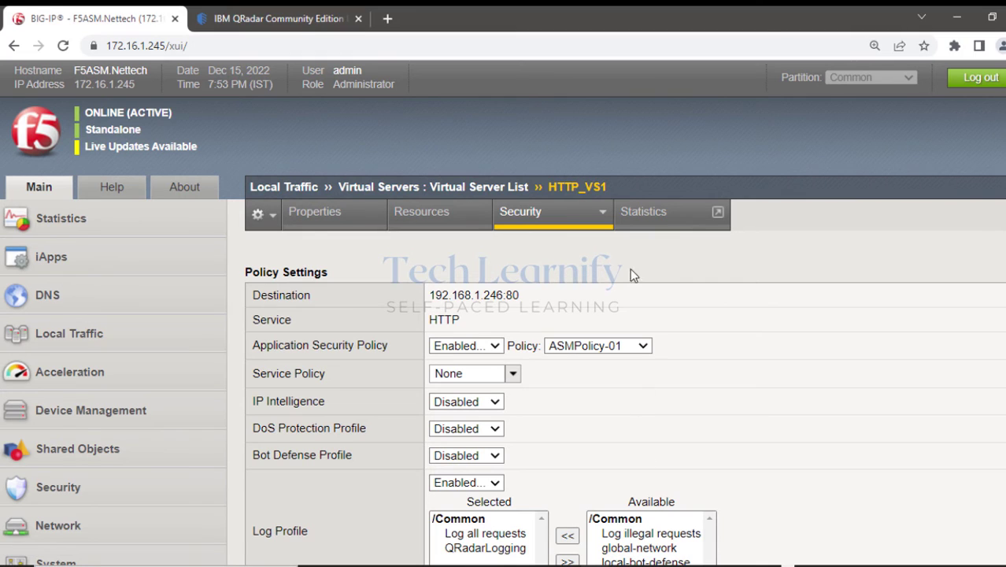
- Switch to the IBM QRadar console and log in as admin with the account password
{"action": "left_click", "coordinate": [269, 18]}
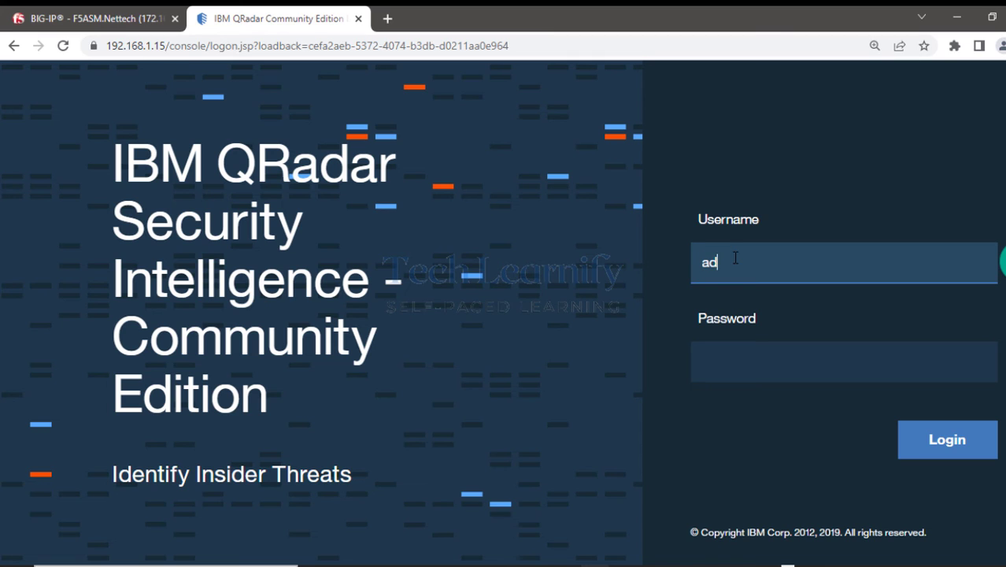
{"action": "key", "text": "Tab"}
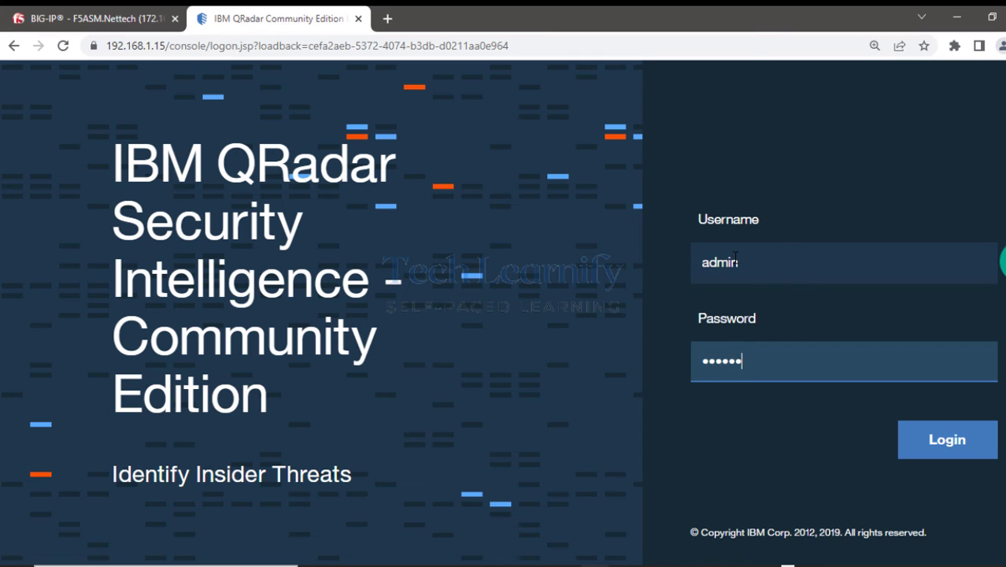
{"action": "key", "text": "Return"}
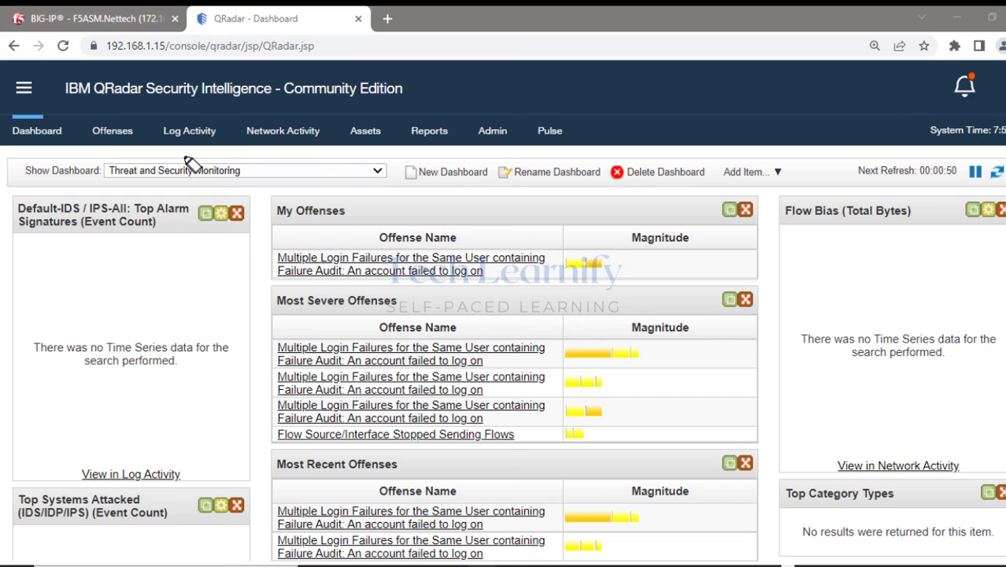
{"action": "mouse_move", "coordinate": [186, 158]}
{"action": "left_mouse_down"}
{"action": "mouse_move", "coordinate": [169, 130]}
{"action": "mouse_move", "coordinate": [181, 160]}
{"action": "mouse_move", "coordinate": [208, 134]}
{"action": "mouse_move", "coordinate": [170, 166]}
{"action": "mouse_move", "coordinate": [215, 121]}
{"action": "mouse_move", "coordinate": [195, 171]}
{"action": "mouse_move", "coordinate": [169, 144]}
{"action": "mouse_move", "coordinate": [211, 133]}
{"action": "mouse_move", "coordinate": [189, 163]}
{"action": "mouse_move", "coordinate": [194, 155]}
{"action": "left_mouse_up"}
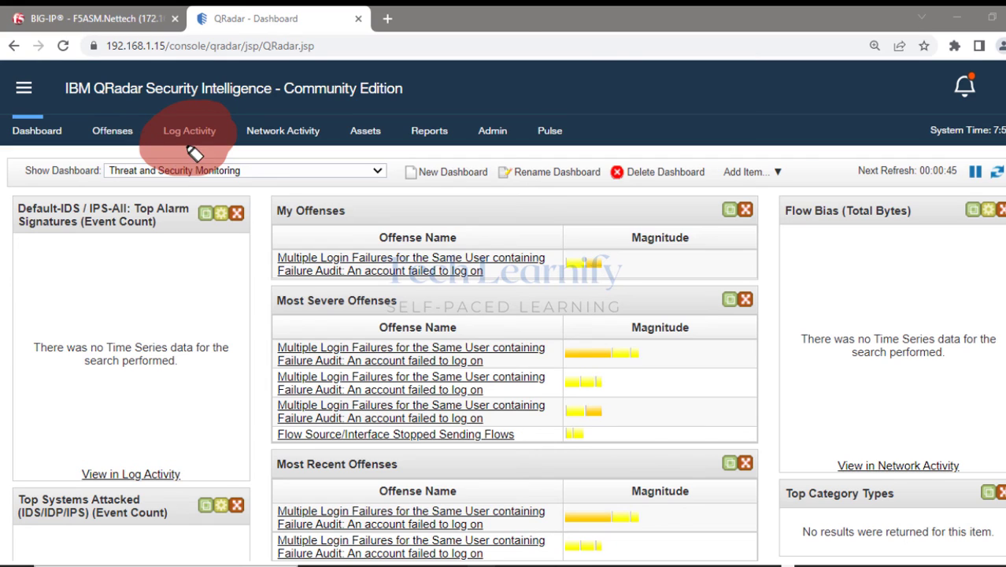
{"action": "mouse_move", "coordinate": [293, 138]}
{"action": "left_mouse_down"}
{"action": "mouse_move", "coordinate": [255, 129]}
{"action": "mouse_move", "coordinate": [286, 160]}
{"action": "mouse_move", "coordinate": [285, 132]}
{"action": "mouse_move", "coordinate": [314, 149]}
{"action": "mouse_move", "coordinate": [289, 166]}
{"action": "mouse_move", "coordinate": [260, 147]}
{"action": "left_mouse_up"}
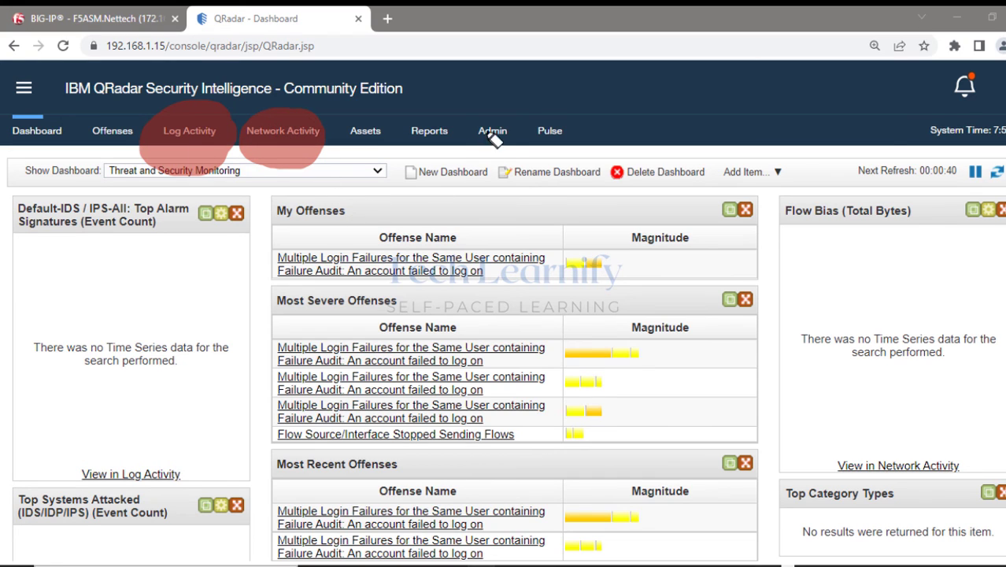
{"action": "mouse_move", "coordinate": [492, 137]}
{"action": "left_mouse_down"}
{"action": "mouse_move", "coordinate": [463, 130]}
{"action": "mouse_move", "coordinate": [488, 110]}
{"action": "mouse_move", "coordinate": [520, 154]}
{"action": "mouse_move", "coordinate": [476, 147]}
{"action": "left_mouse_up"}
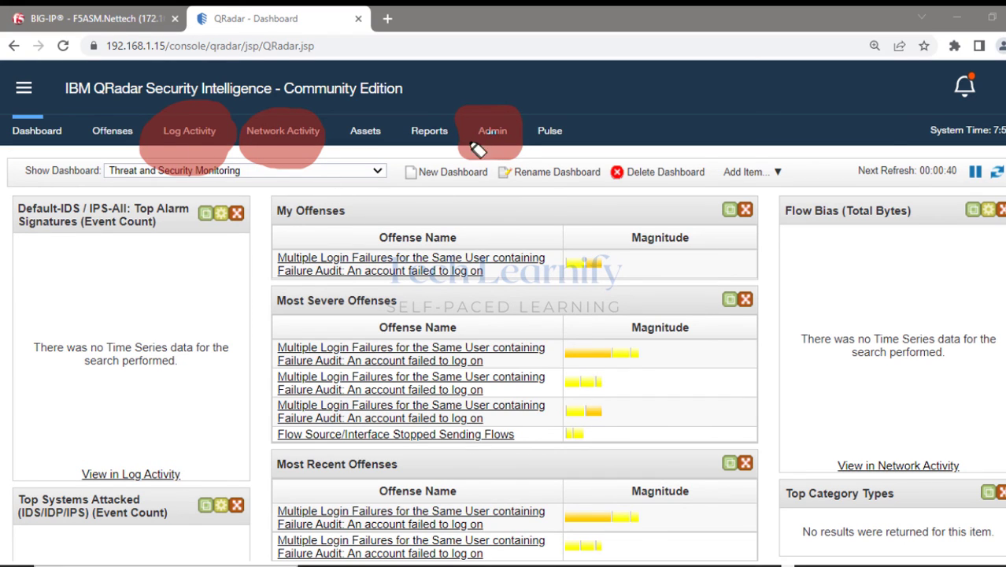
{"action": "left_click", "coordinate": [1003, 342]}
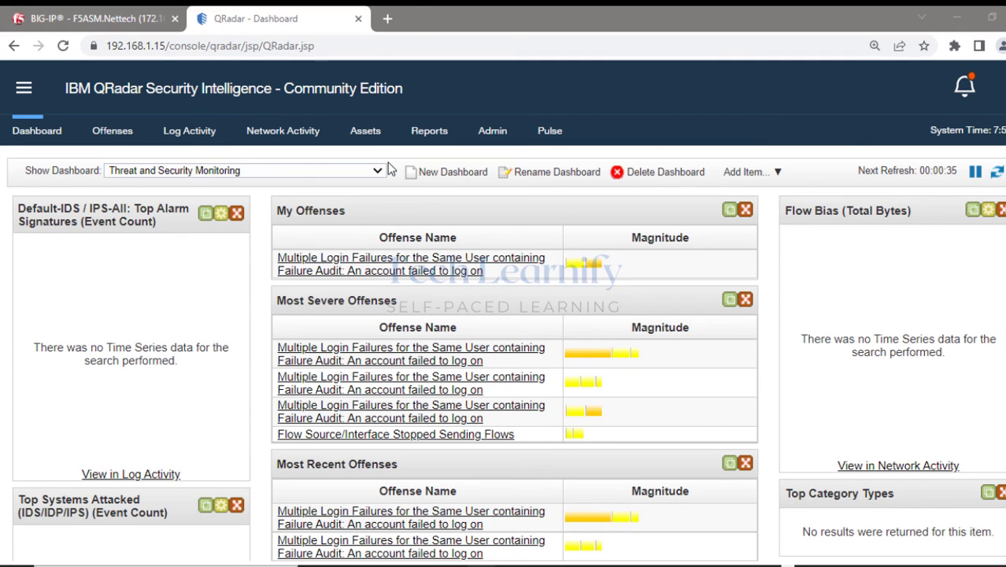
- Open QRadar's log activity and show the events in real time
{"action": "left_click", "coordinate": [186, 135]}
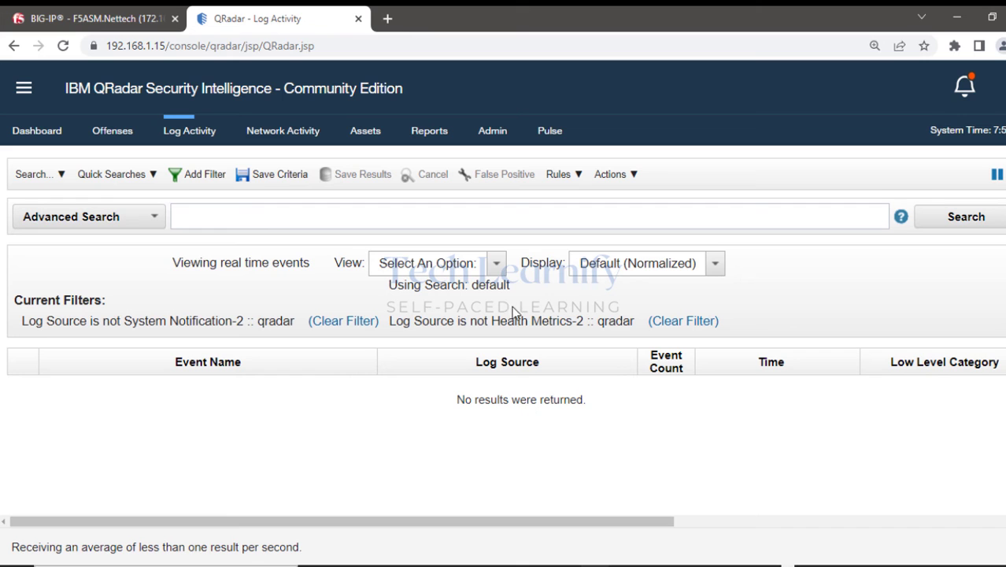
{"action": "left_click", "coordinate": [496, 272]}
{"action": "left_click", "coordinate": [461, 309]}
{"action": "key", "text": "alt+Tab"}
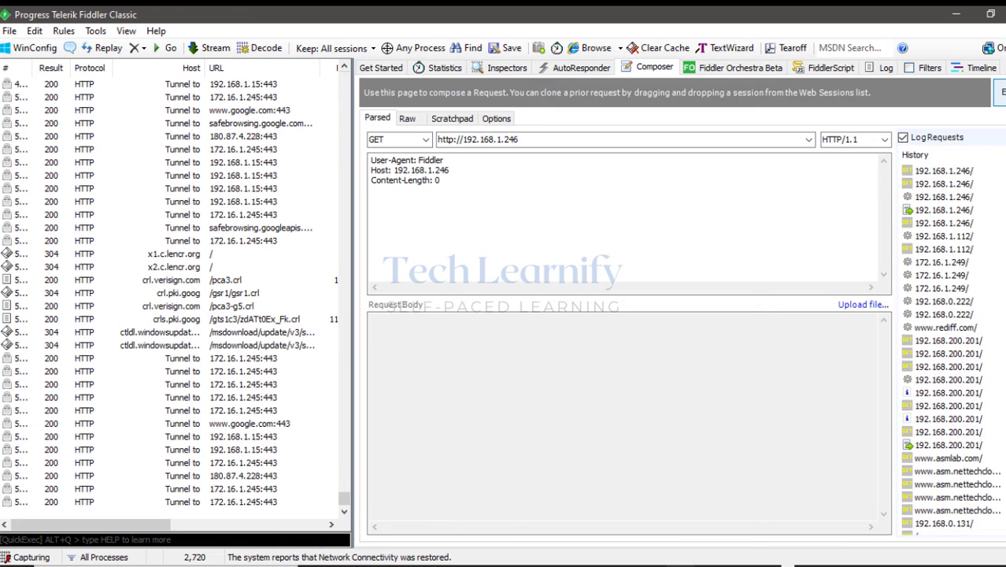
{"action": "left_click", "coordinate": [956, 14]}
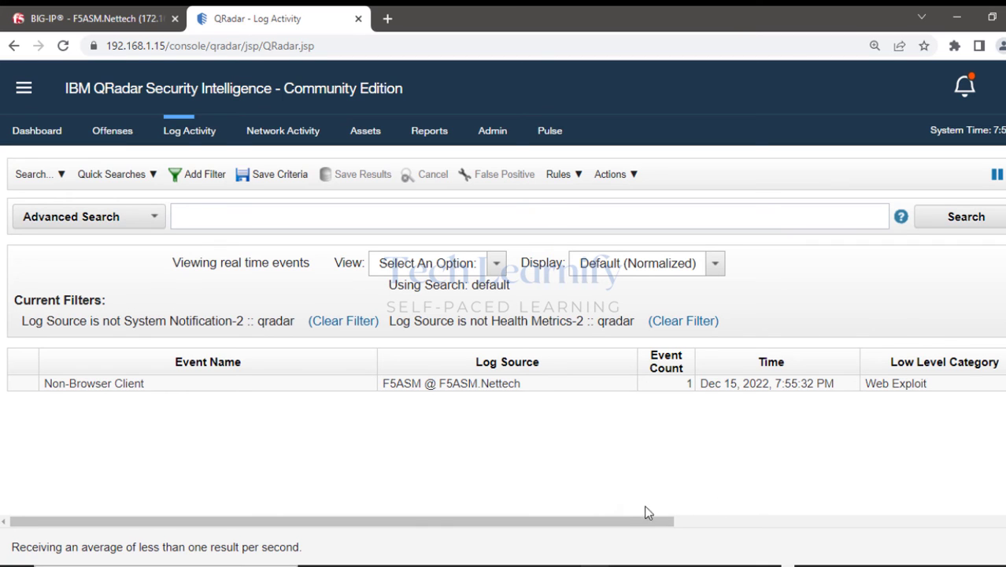
{"action": "left_click_drag", "start_coordinate": [620, 523], "coordinate": [566, 526]}
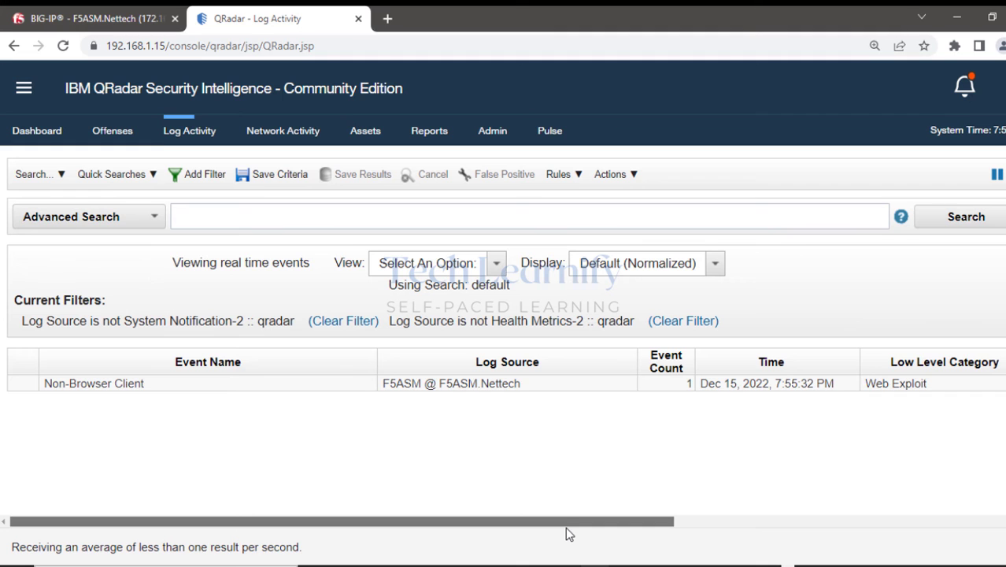
{"action": "left_click", "coordinate": [677, 565]}
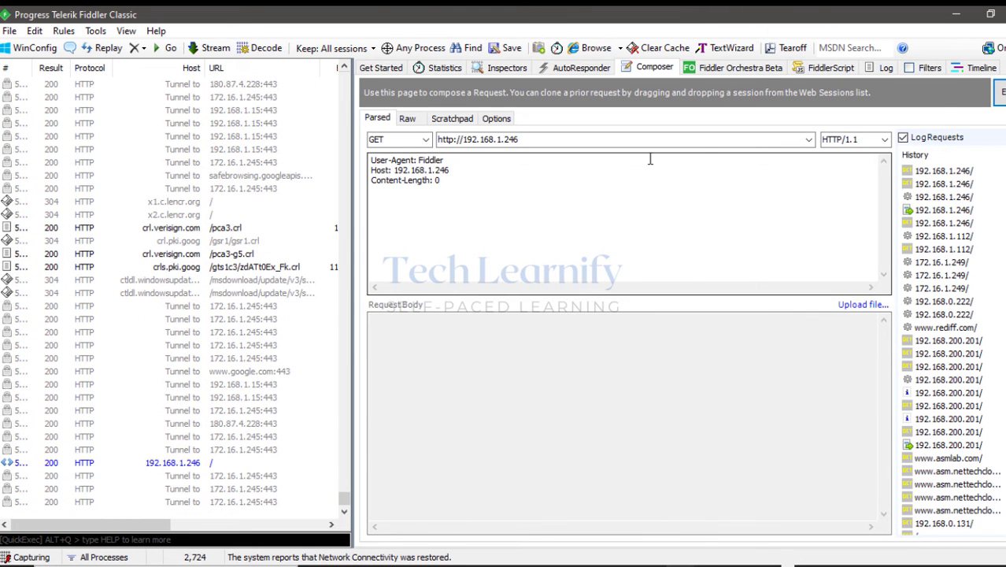
{"action": "left_click", "coordinate": [995, 199]}
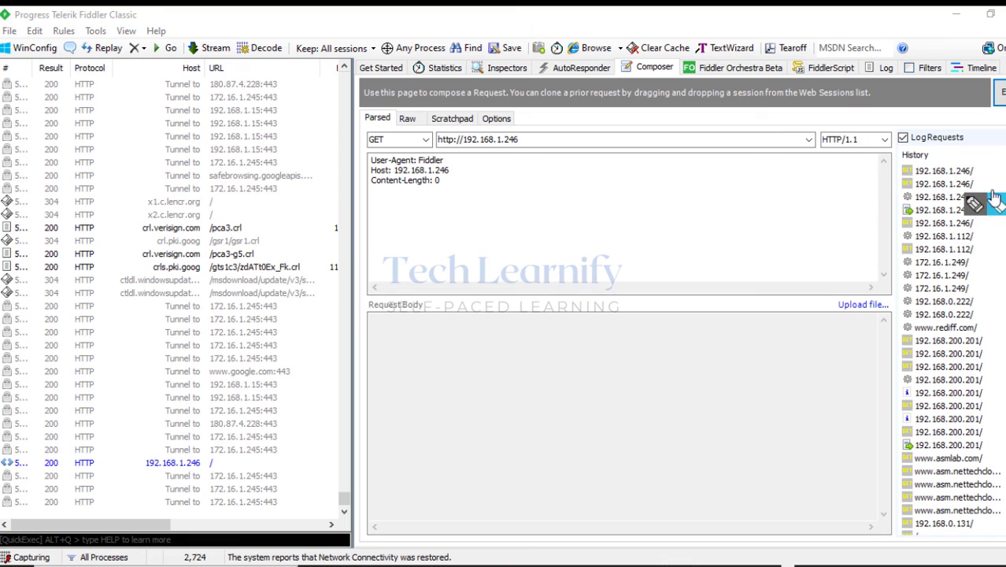
{"action": "left_click_drag", "start_coordinate": [437, 139], "coordinate": [533, 148]}
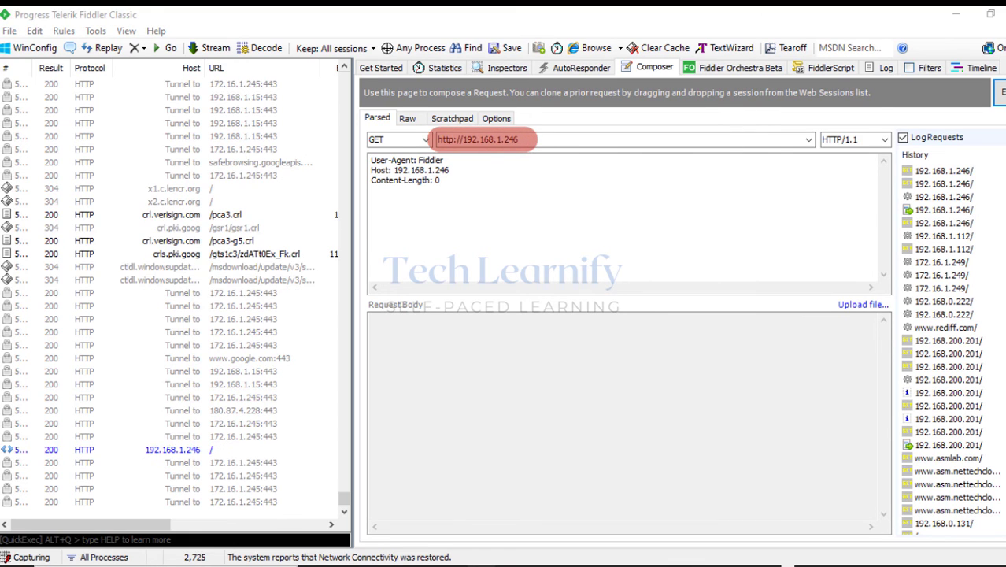
{"action": "key", "text": "Escape"}
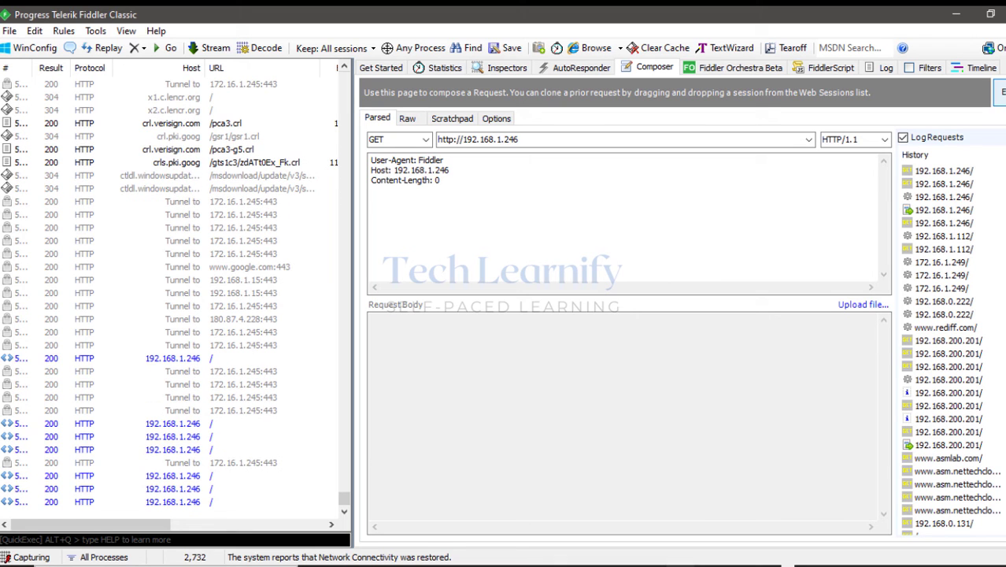
{"action": "left_click", "coordinate": [956, 14]}
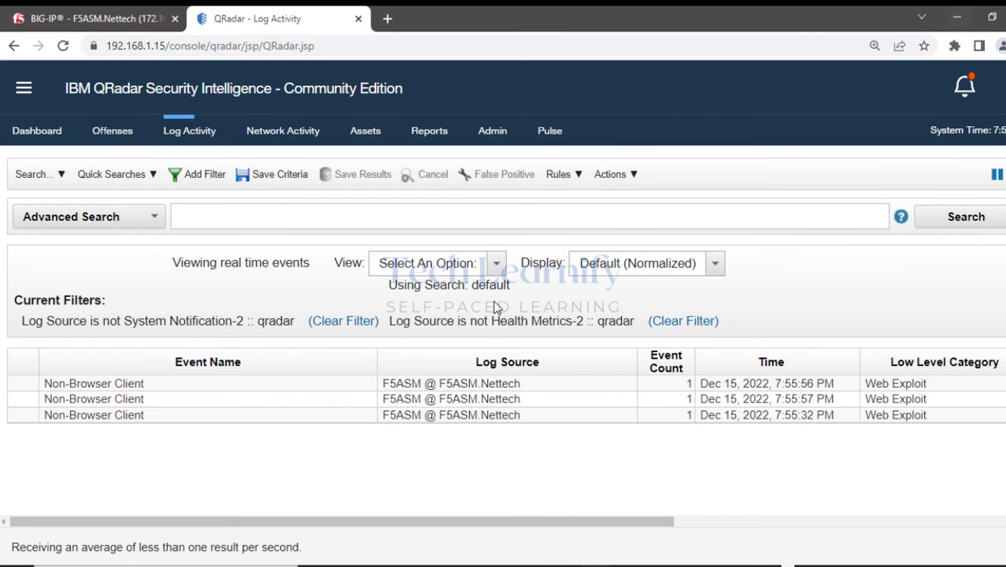
- Examine the event name, log source and event count of the incoming F5ASM events
{"action": "left_click_drag", "start_coordinate": [532, 523], "coordinate": [722, 523]}
{"action": "left_click_drag", "start_coordinate": [622, 523], "coordinate": [467, 522]}
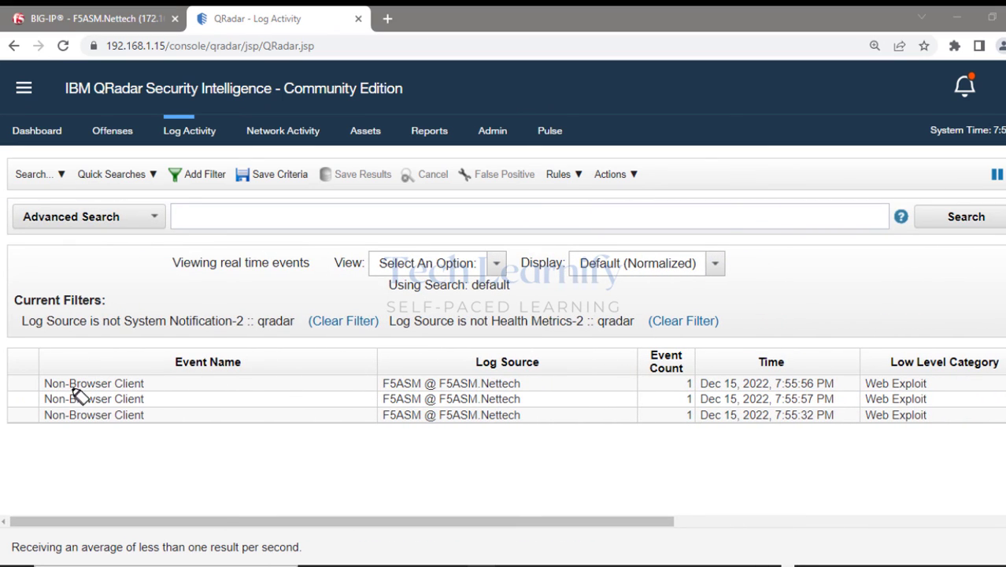
{"action": "left_click_drag", "start_coordinate": [126, 389], "coordinate": [148, 386]}
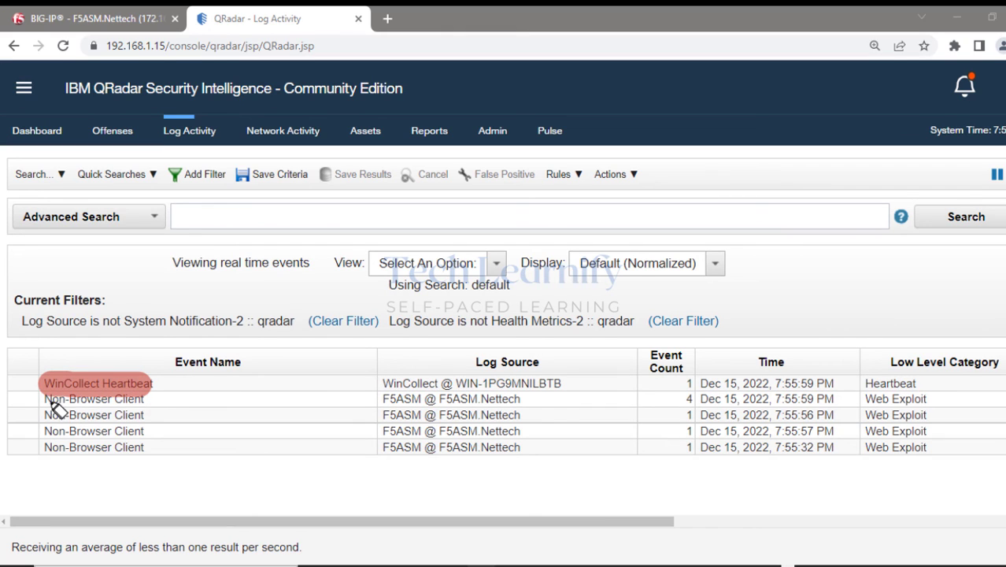
{"action": "left_click_drag", "start_coordinate": [47, 400], "coordinate": [148, 400]}
{"action": "mouse_move", "coordinate": [54, 435]}
{"action": "left_mouse_down"}
{"action": "mouse_move", "coordinate": [132, 434]}
{"action": "mouse_move", "coordinate": [138, 450]}
{"action": "left_mouse_up"}
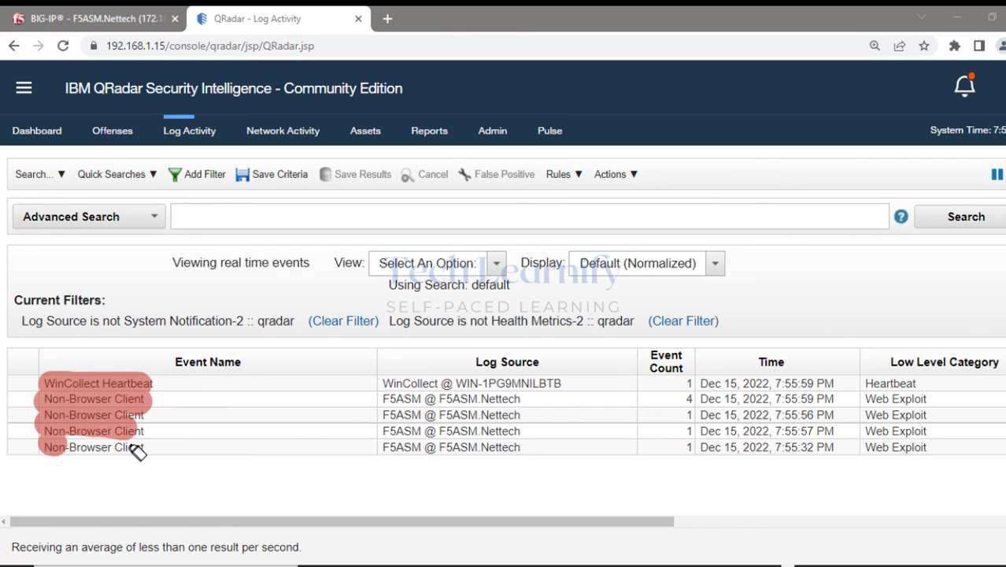
{"action": "left_click_drag", "start_coordinate": [373, 399], "coordinate": [425, 401]}
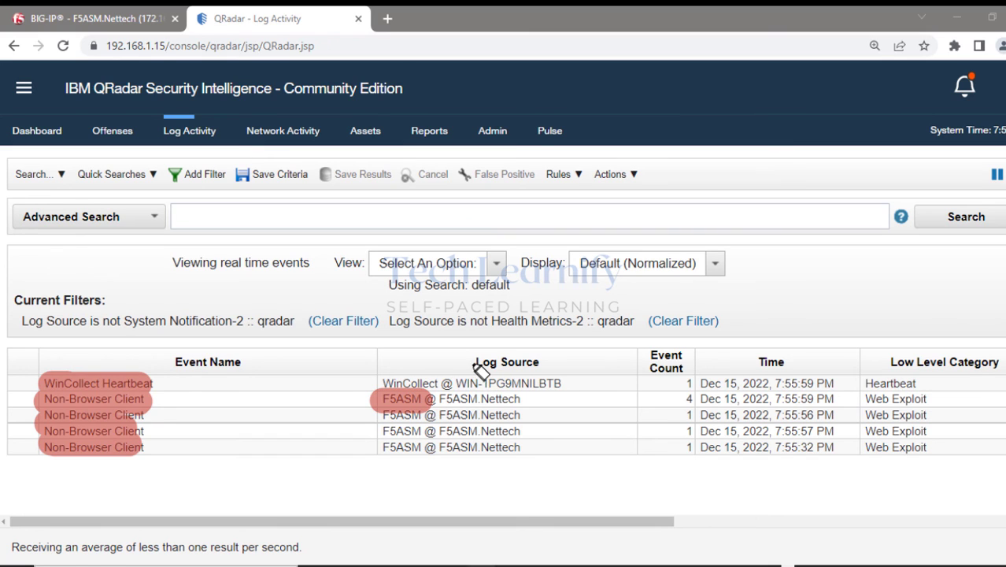
{"action": "left_click_drag", "start_coordinate": [476, 362], "coordinate": [545, 367]}
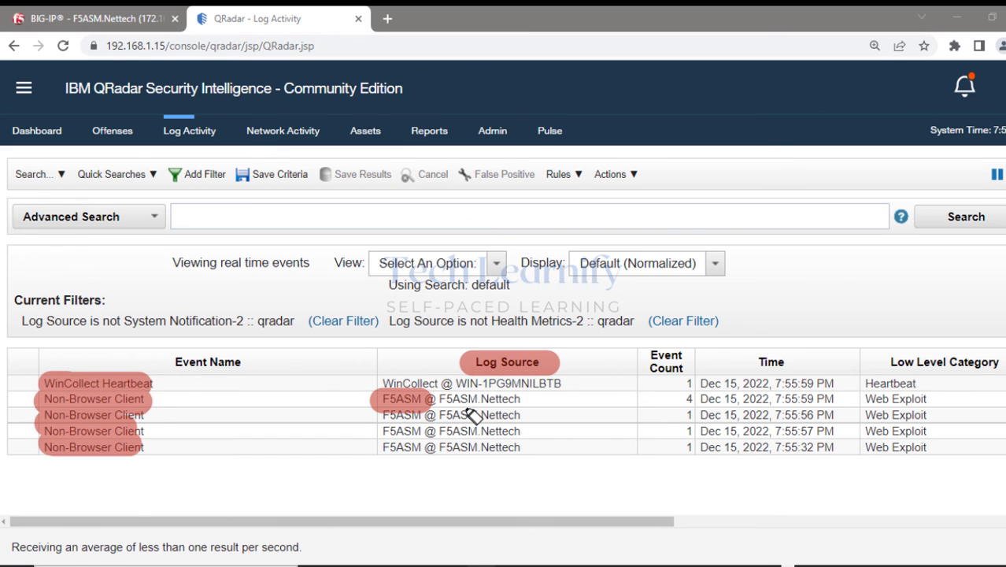
{"action": "left_click_drag", "start_coordinate": [443, 400], "coordinate": [521, 400]}
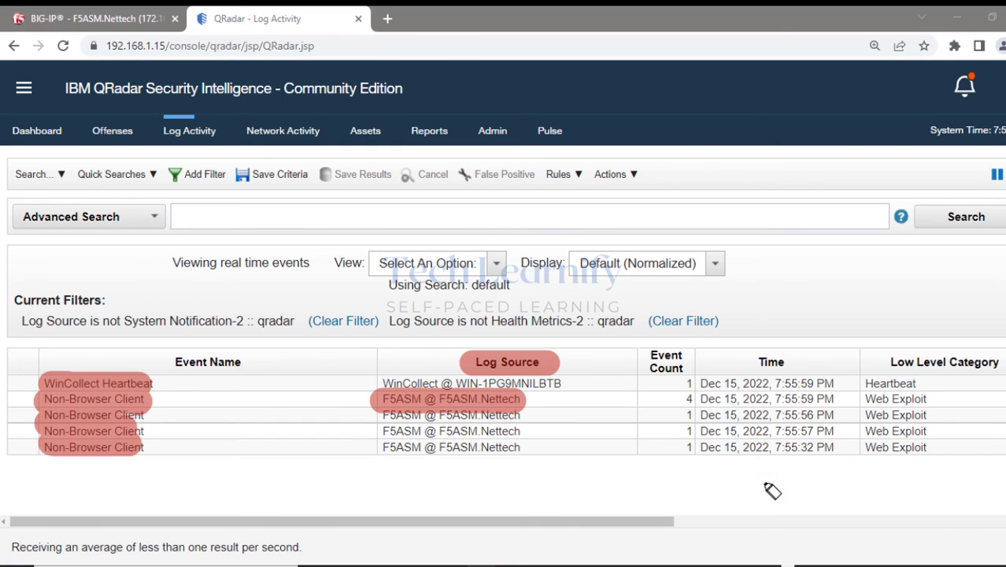
{"action": "left_click", "coordinate": [688, 383]}
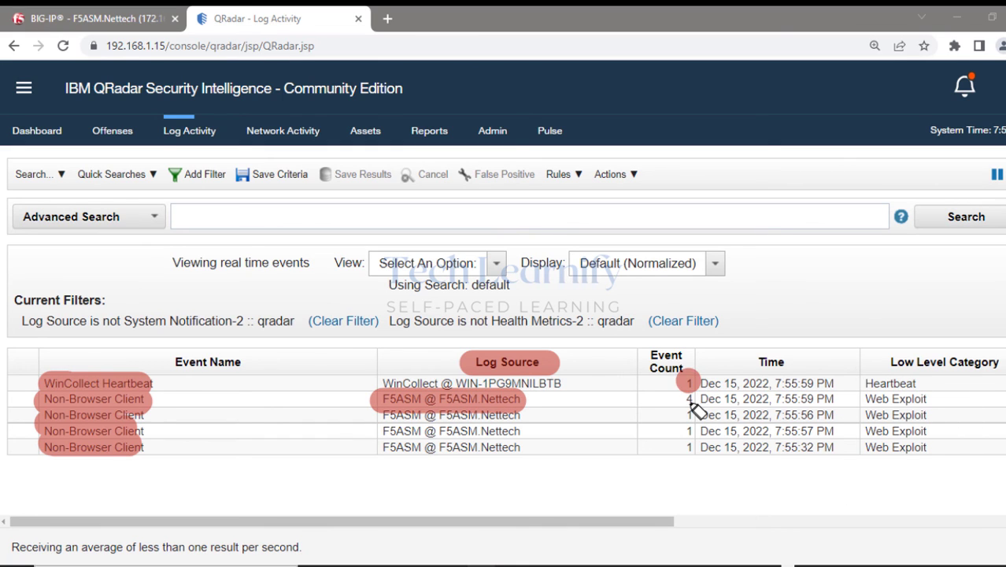
{"action": "left_click", "coordinate": [689, 399]}
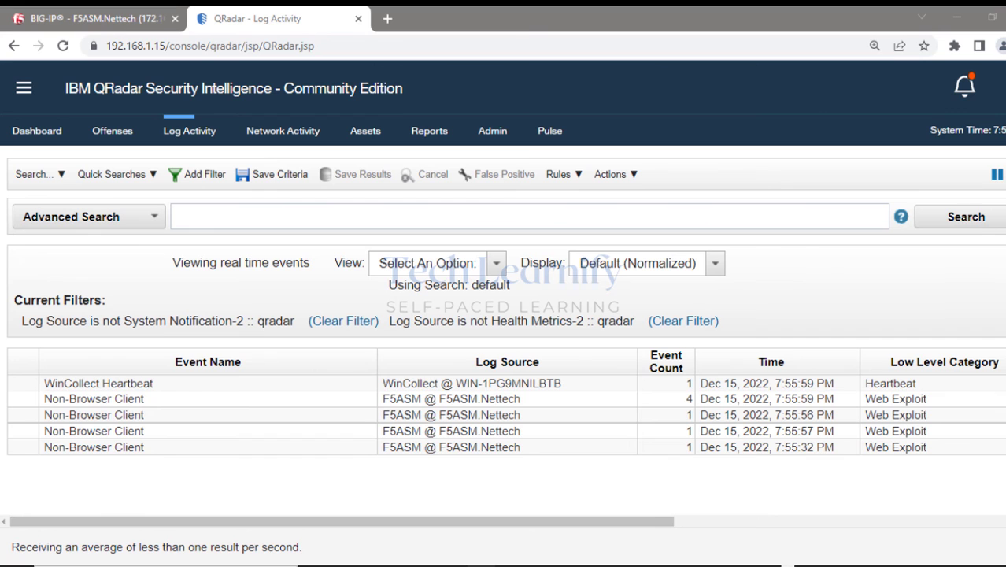
- Examine the source IP, source port, destination IP and destination port of the F5ASM web exploit events
{"action": "left_click_drag", "start_coordinate": [640, 523], "coordinate": [911, 523]}
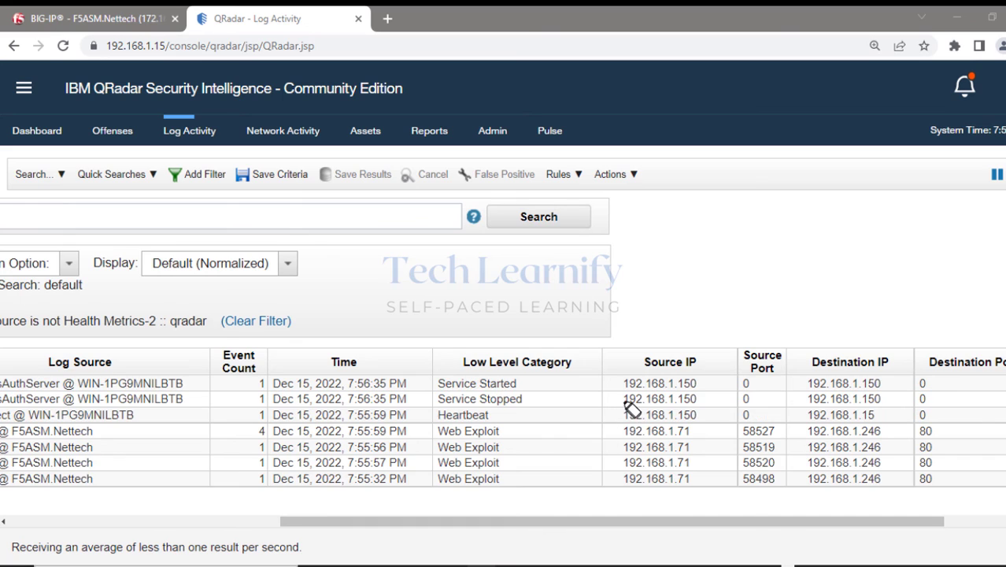
{"action": "left_click_drag", "start_coordinate": [618, 431], "coordinate": [713, 431]}
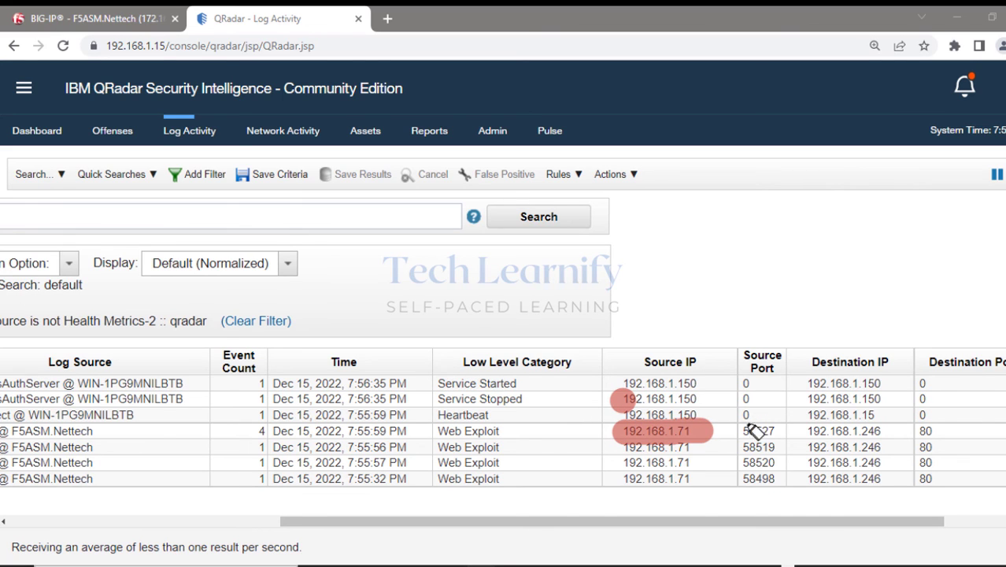
{"action": "left_click", "coordinate": [749, 359]}
{"action": "left_click_drag", "start_coordinate": [796, 363], "coordinate": [893, 363]}
{"action": "left_click", "coordinate": [923, 367]}
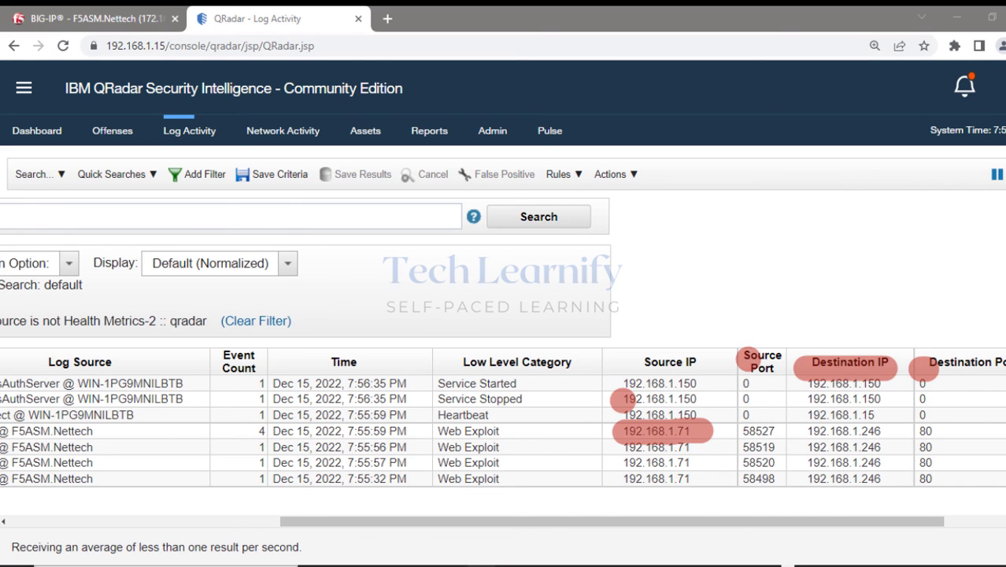
{"action": "left_click_drag", "start_coordinate": [590, 513], "coordinate": [205, 544]}
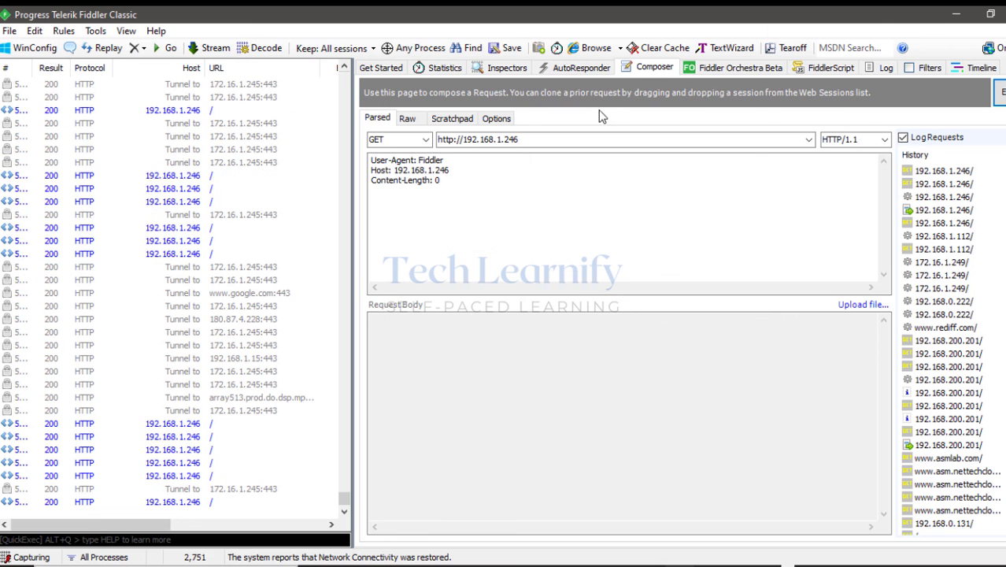
{"action": "left_click", "coordinate": [427, 140]}
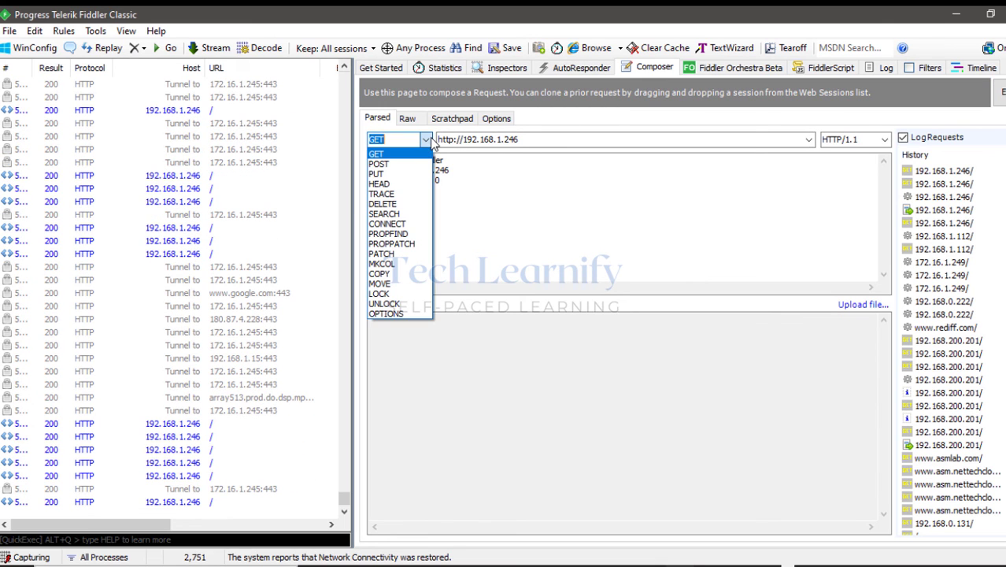
{"action": "left_click", "coordinate": [393, 164]}
{"action": "left_click", "coordinate": [1001, 93]}
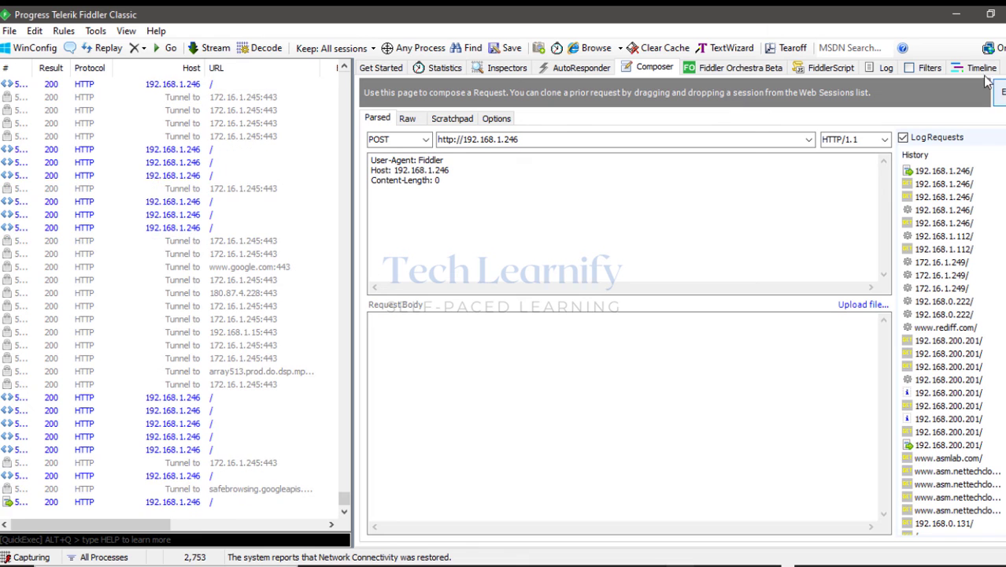
{"action": "left_click", "coordinate": [956, 16]}
- Check the event name and log source of the newest event in the real time list
{"action": "mouse_move", "coordinate": [579, 526]}
{"action": "left_mouse_down"}
{"action": "mouse_move", "coordinate": [648, 529]}
{"action": "mouse_move", "coordinate": [586, 526]}
{"action": "left_mouse_up"}
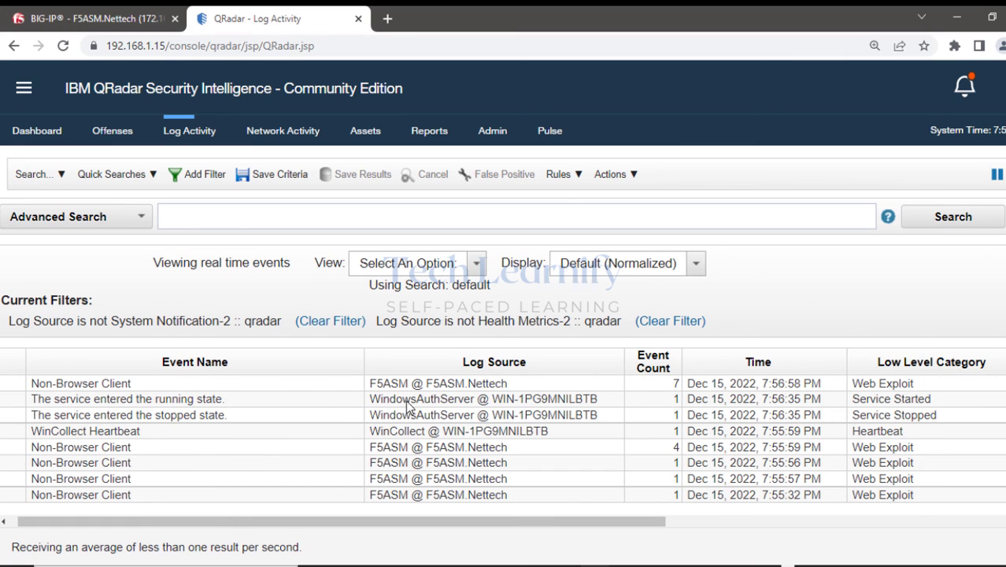
{"action": "left_click", "coordinate": [45, 385]}
{"action": "left_click_drag", "start_coordinate": [105, 387], "coordinate": [118, 383]}
{"action": "left_click_drag", "start_coordinate": [371, 387], "coordinate": [547, 385]}
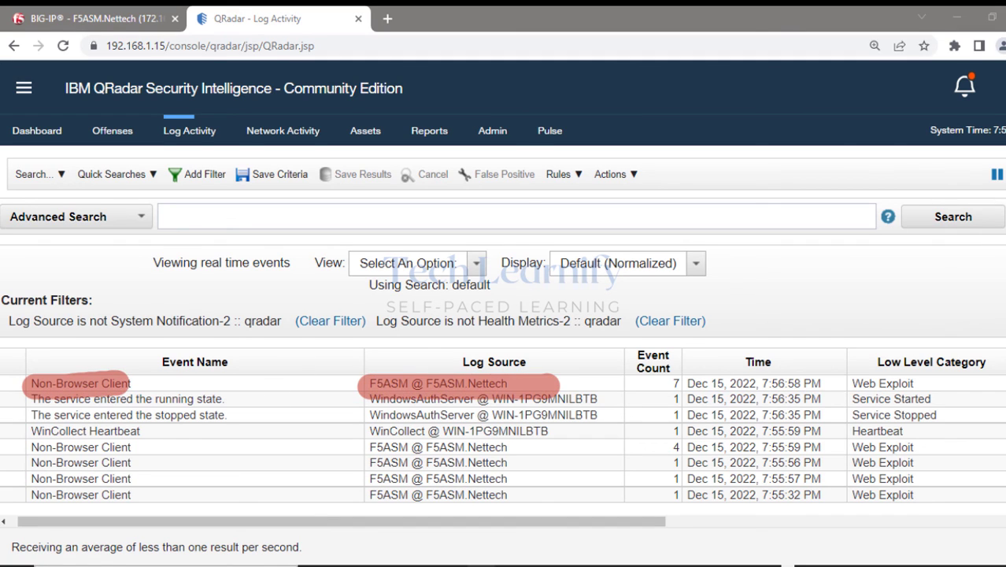
{"action": "left_click", "coordinate": [1003, 271]}
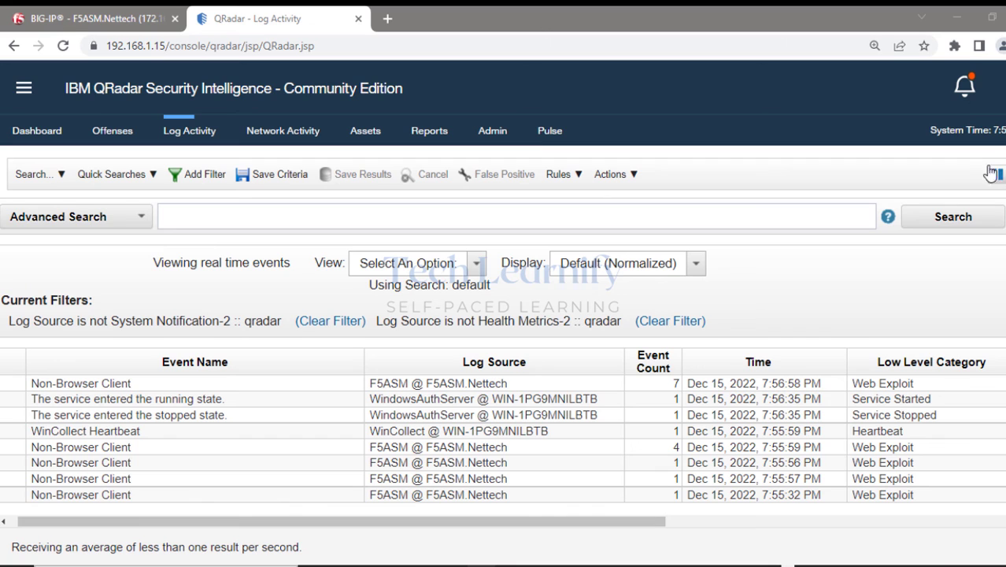
- Open the list of configured log sources from the event data sources in the administration settings
{"action": "left_click", "coordinate": [497, 135]}
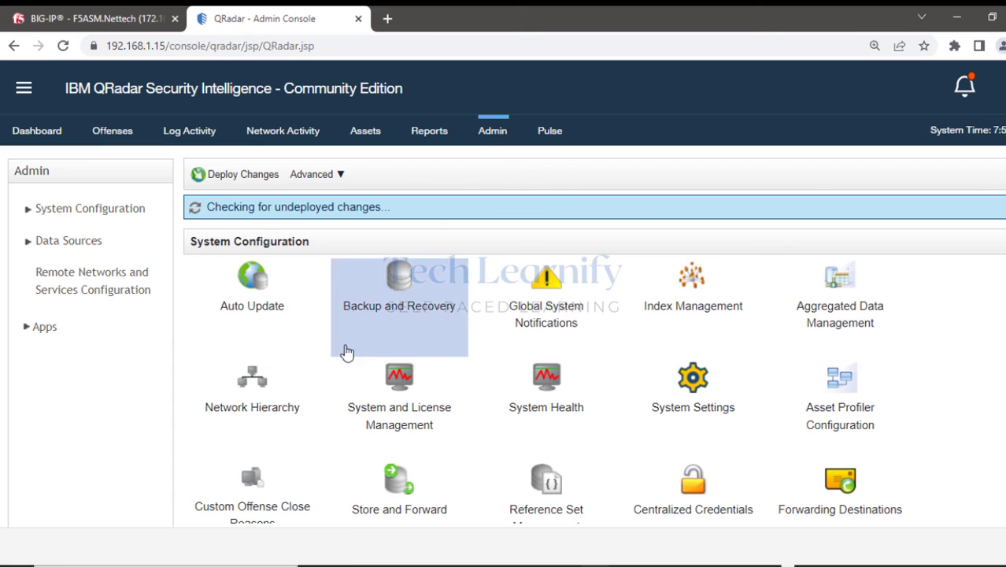
{"action": "scroll", "coordinate": [224, 416], "scroll_direction": "down", "scroll_amount": 4}
{"action": "scroll", "coordinate": [490, 364], "scroll_direction": "down", "scroll_amount": 5}
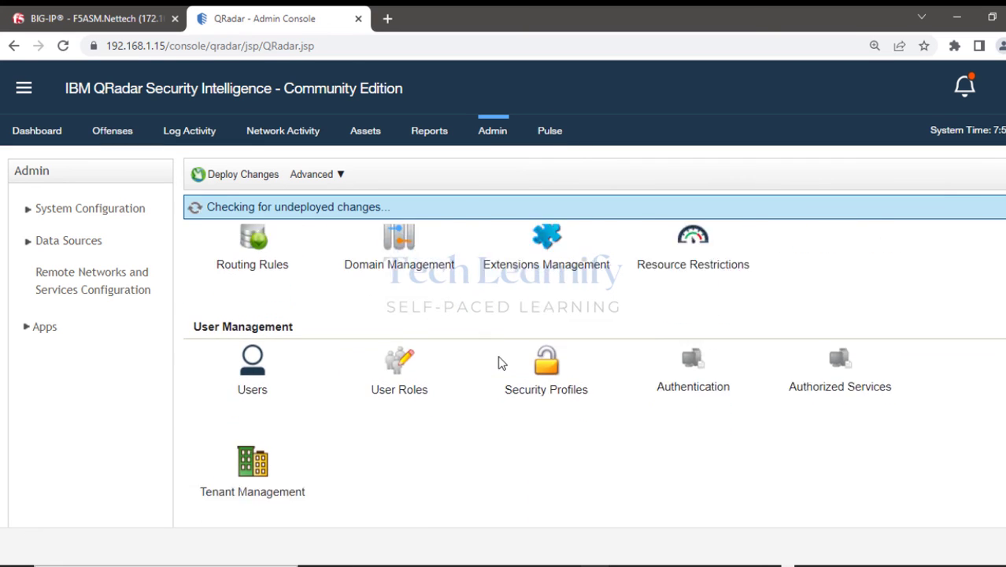
{"action": "scroll", "coordinate": [534, 366], "scroll_direction": "down", "scroll_amount": 3}
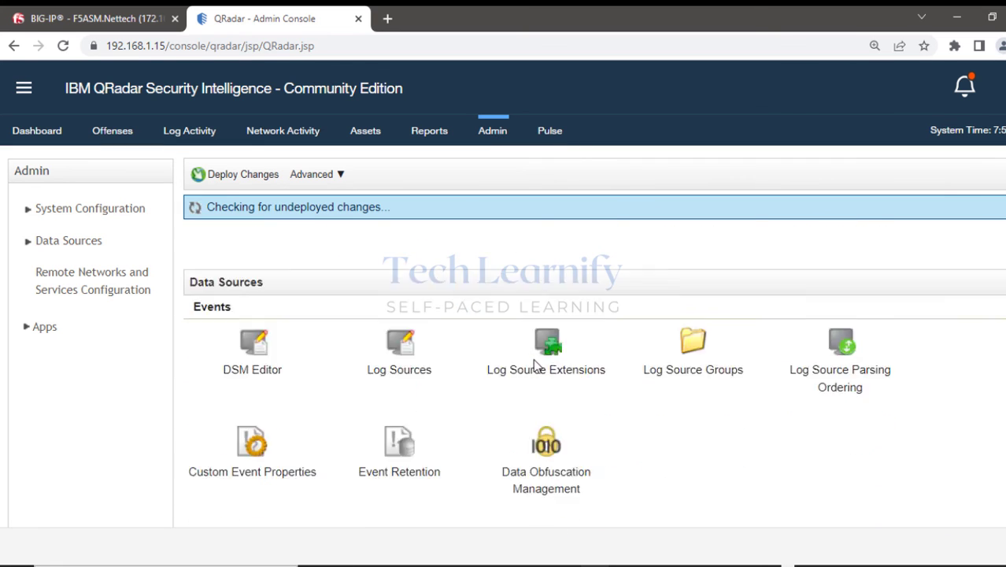
{"action": "left_click", "coordinate": [401, 284]}
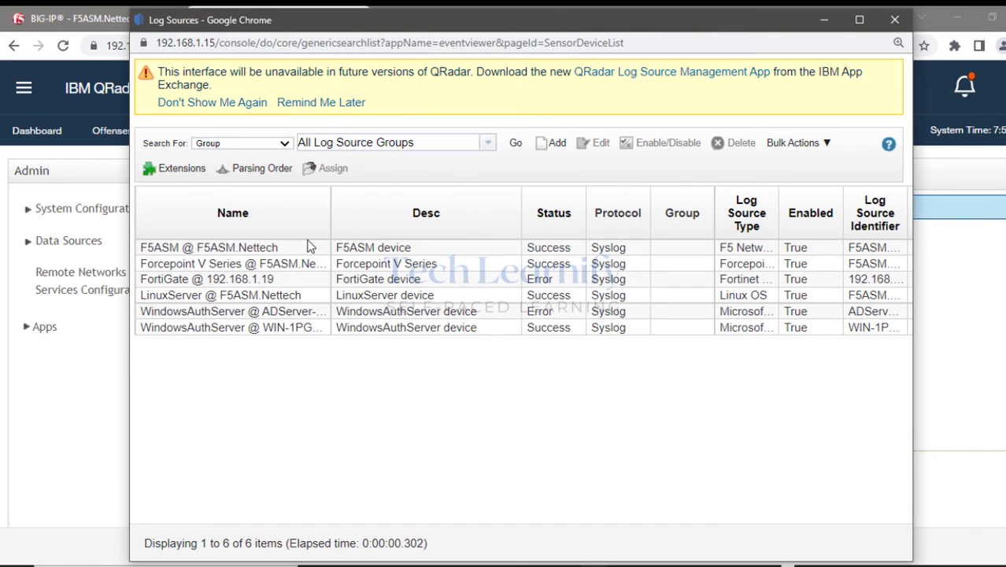
- Go through the Forcepoint, FortiGate and LinuxServer log source entries and select the F5ASM @ F5ASM.Nettech entry
{"action": "left_click", "coordinate": [245, 254]}
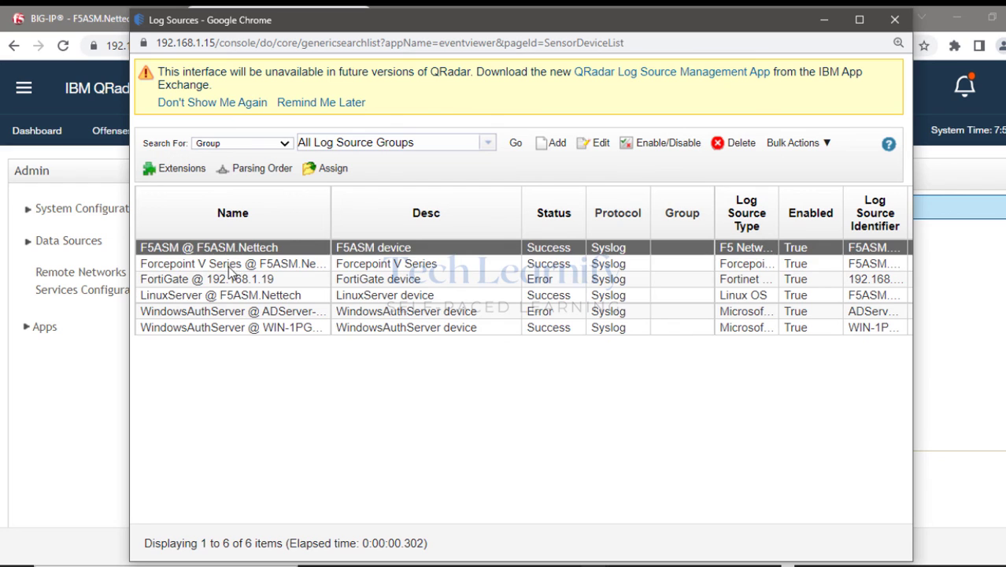
{"action": "left_click", "coordinate": [230, 265]}
{"action": "left_click", "coordinate": [214, 283]}
{"action": "left_click", "coordinate": [218, 296]}
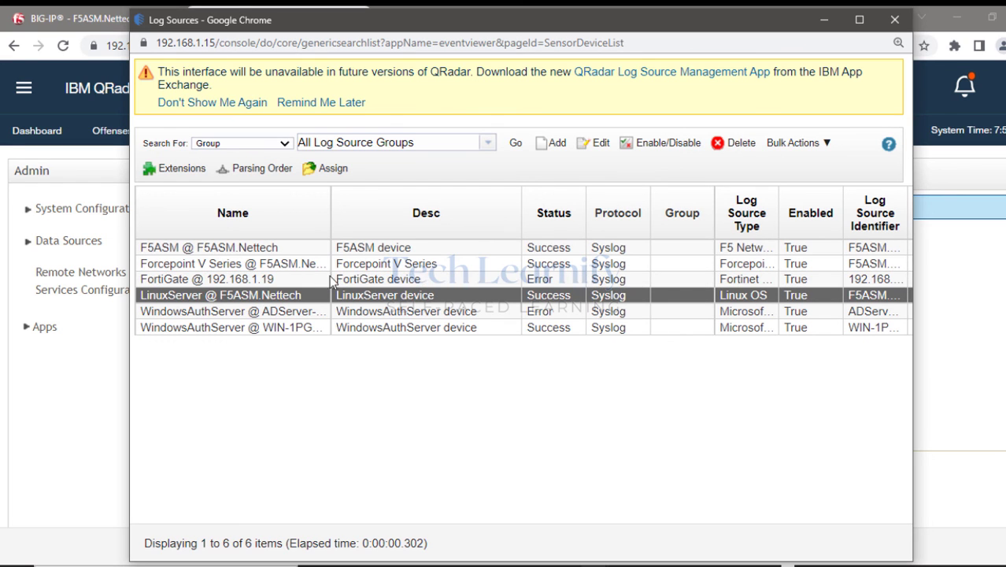
{"action": "left_click", "coordinate": [240, 251]}
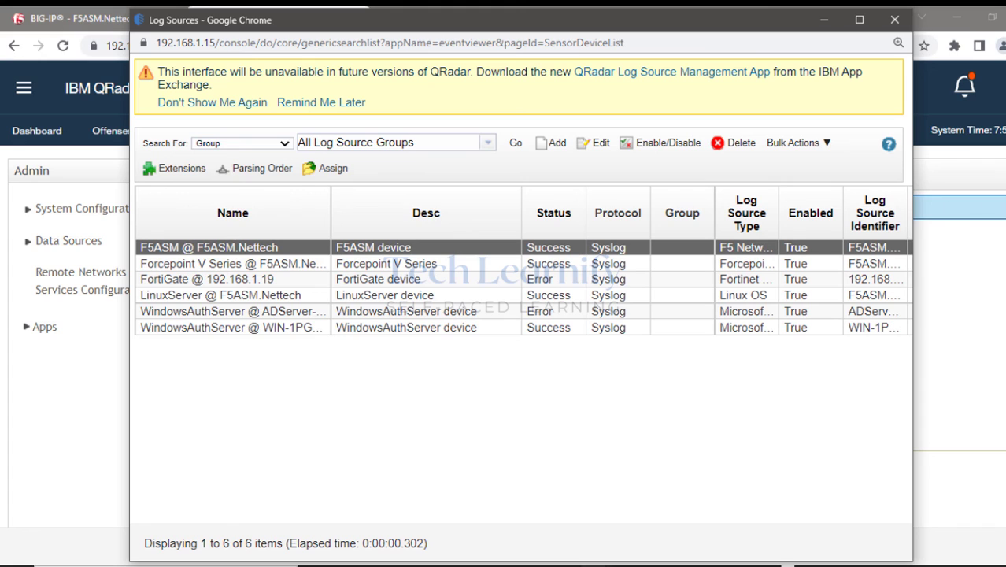
- Examine the name, status, protocol and log source type of the F5ASM @ F5ASM.Nettech entry
{"action": "left_click", "coordinate": [972, 204]}
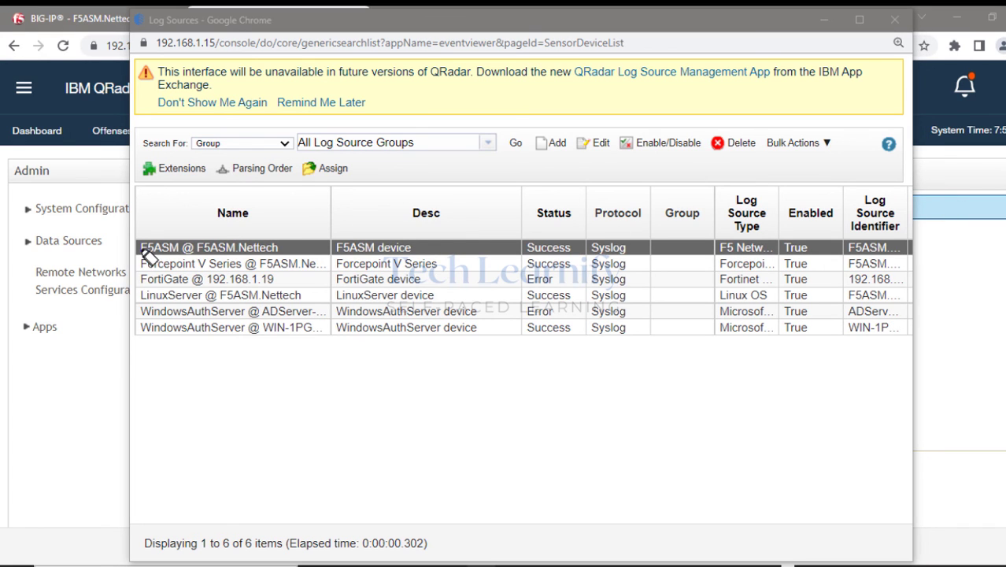
{"action": "left_click_drag", "start_coordinate": [144, 252], "coordinate": [284, 252]}
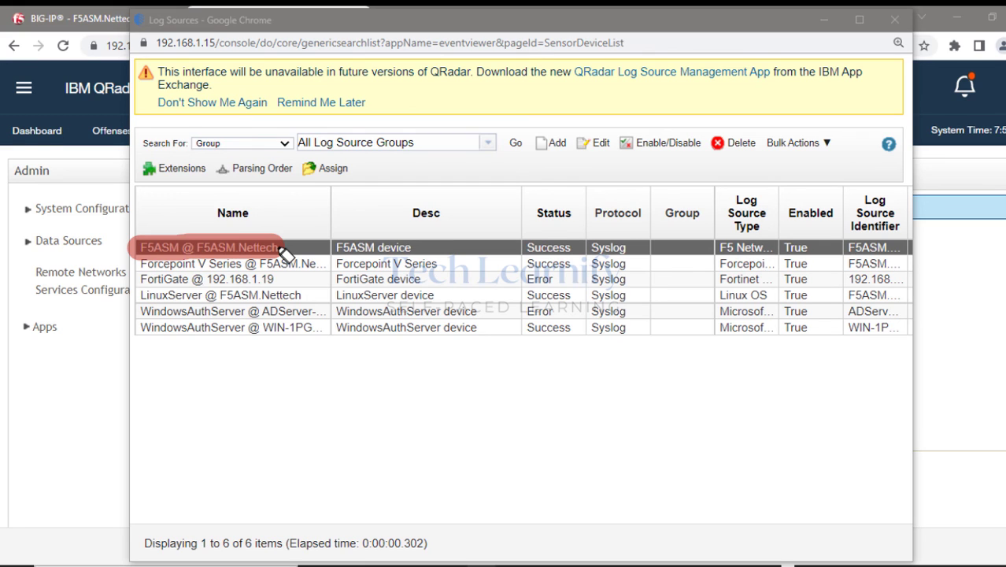
{"action": "mouse_move", "coordinate": [589, 249]}
{"action": "left_mouse_down"}
{"action": "mouse_move", "coordinate": [580, 252]}
{"action": "mouse_move", "coordinate": [602, 261]}
{"action": "mouse_move", "coordinate": [574, 256]}
{"action": "left_mouse_up"}
{"action": "left_click_drag", "start_coordinate": [709, 250], "coordinate": [774, 252]}
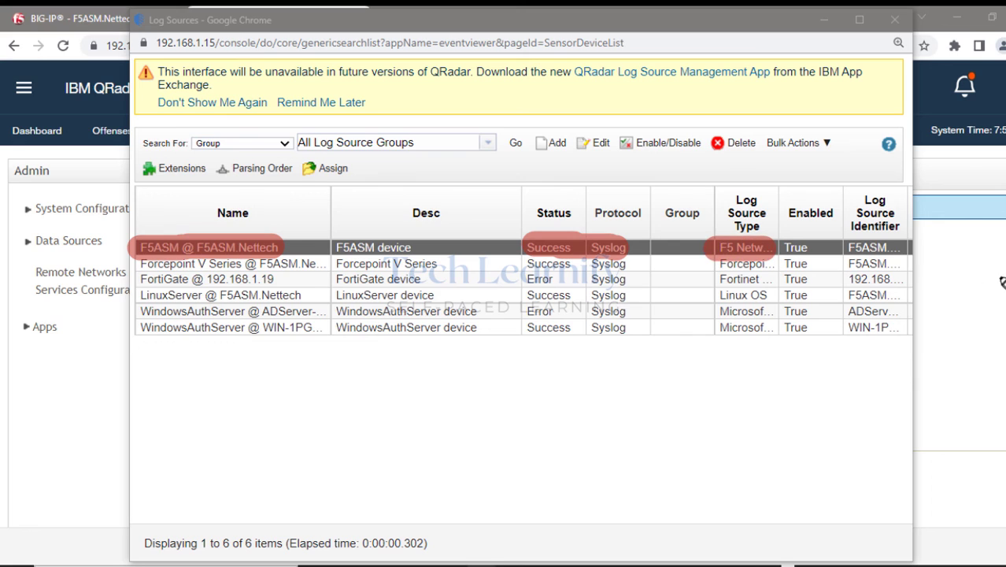
{"action": "key", "text": "Escape"}
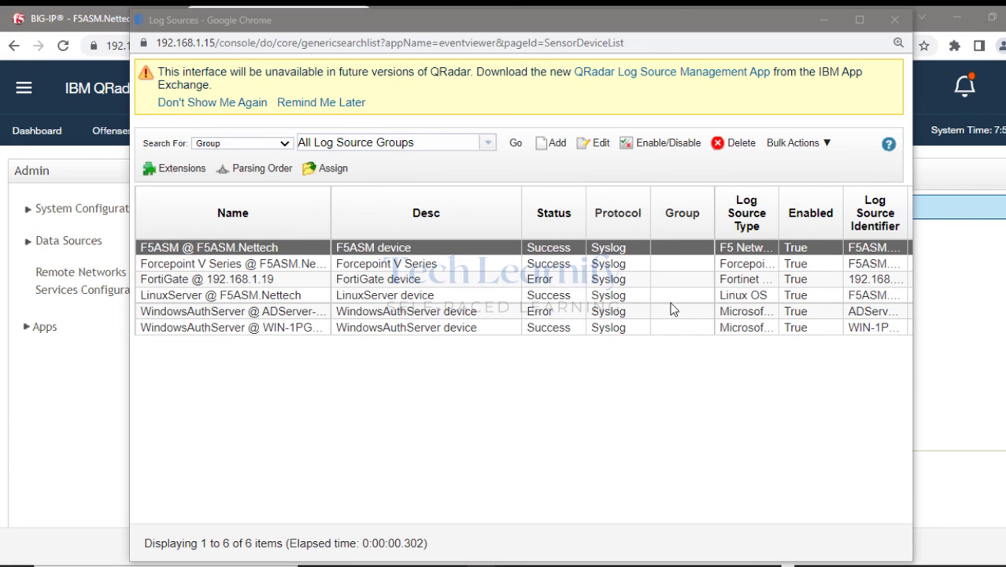
- Widen and reposition the Log Sources window to check whether the F5ASM log source was autodiscovered
{"action": "left_click_drag", "start_coordinate": [516, 43], "coordinate": [530, 42]}
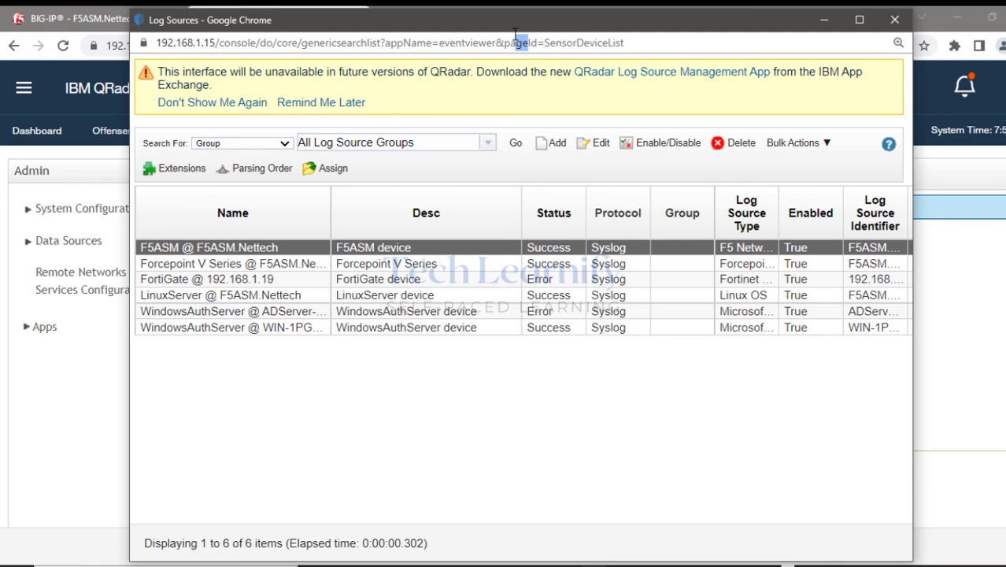
{"action": "left_click_drag", "start_coordinate": [912, 308], "coordinate": [979, 306]}
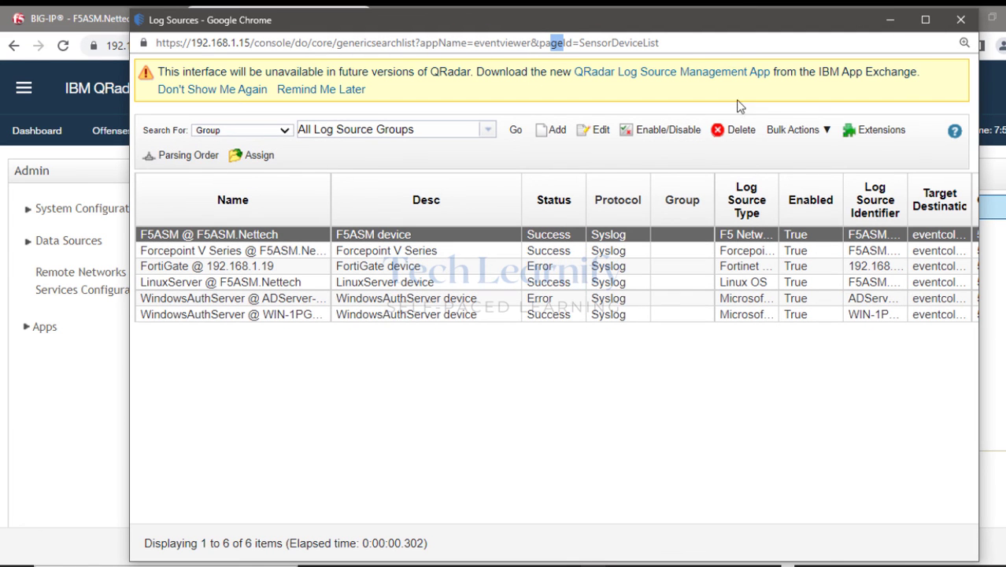
{"action": "left_click_drag", "start_coordinate": [660, 33], "coordinate": [577, 37]}
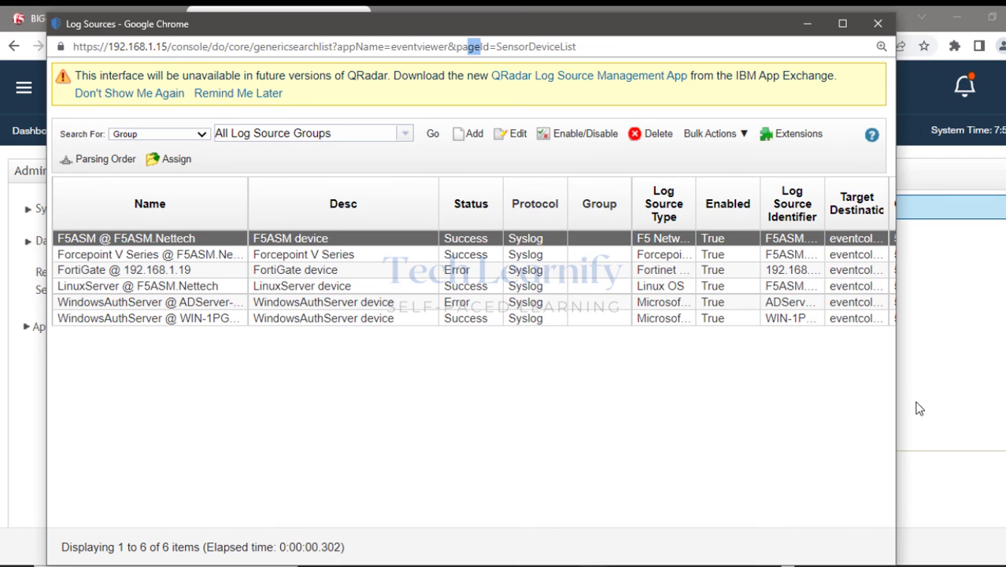
{"action": "left_click_drag", "start_coordinate": [898, 411], "coordinate": [1005, 378]}
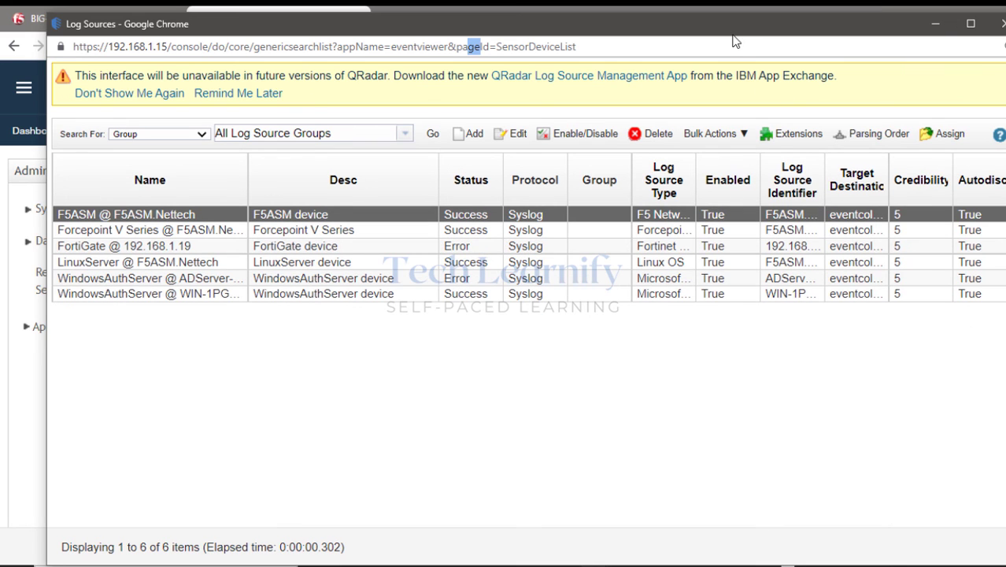
{"action": "left_click_drag", "start_coordinate": [723, 40], "coordinate": [713, 42]}
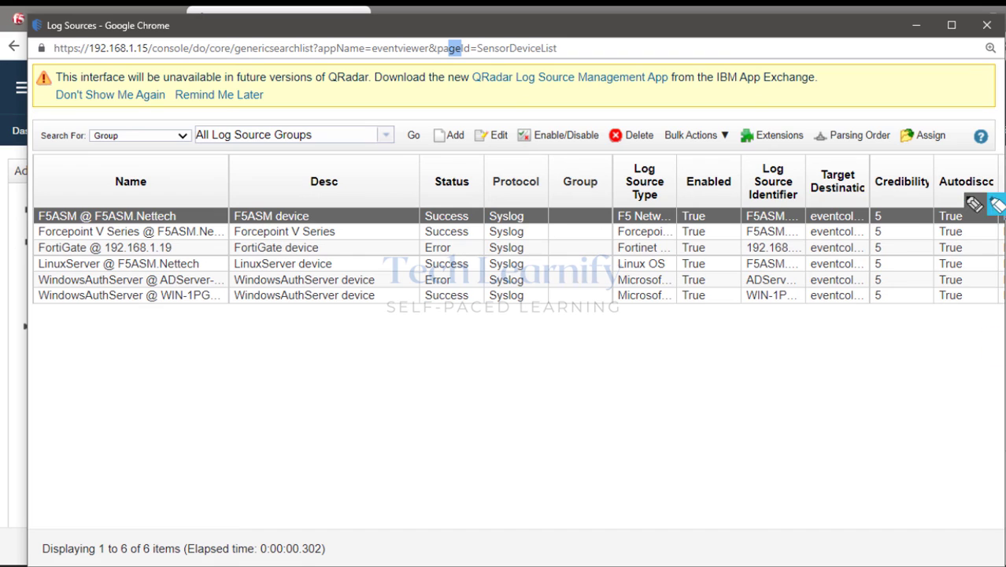
{"action": "left_click", "coordinate": [998, 208]}
{"action": "left_click_drag", "start_coordinate": [935, 216], "coordinate": [974, 217]}
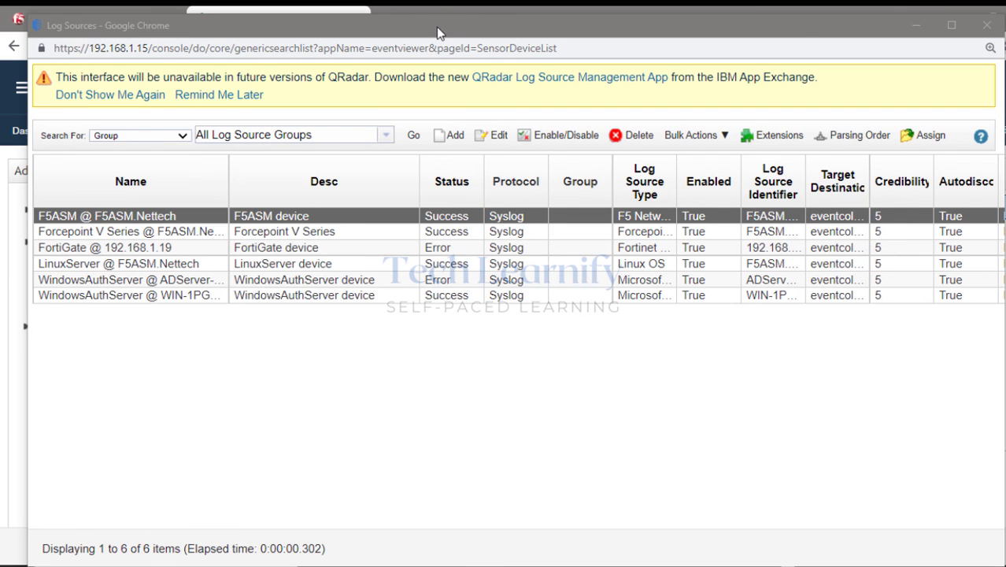
{"action": "left_click_drag", "start_coordinate": [438, 33], "coordinate": [473, 34]}
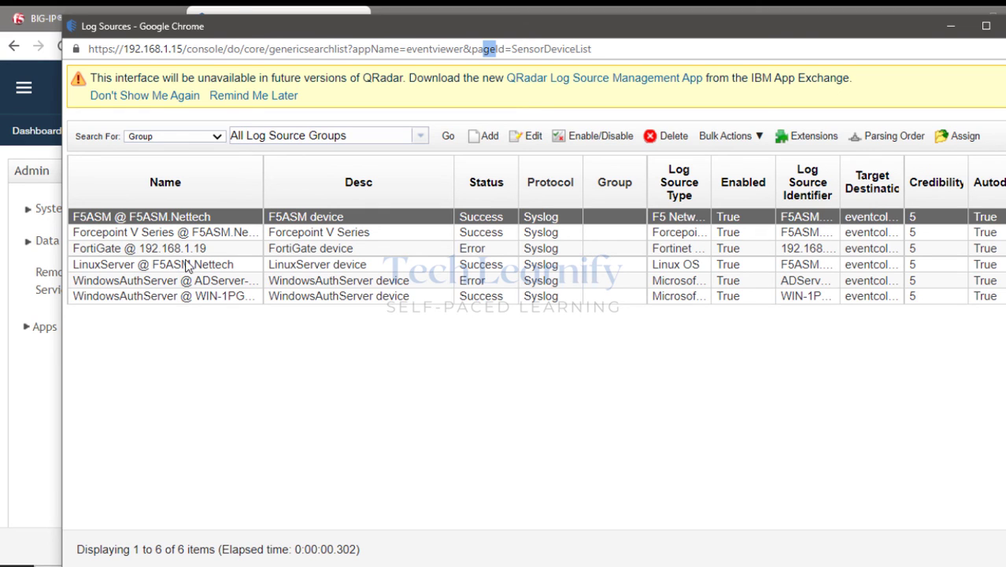
- Open the form for adding a log source, browse the available log source types, and close the window without saving
{"action": "left_click", "coordinate": [486, 141]}
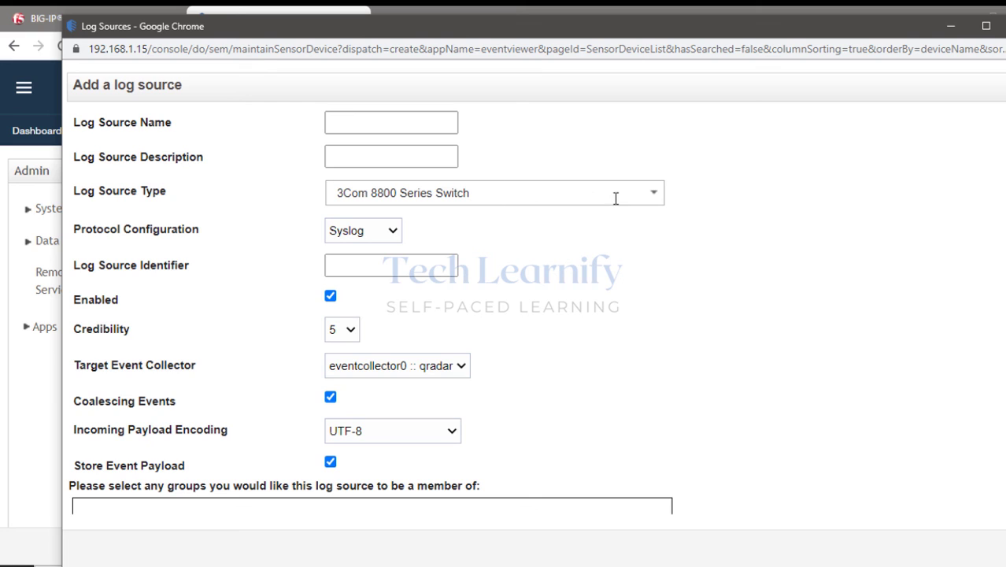
{"action": "left_click", "coordinate": [655, 195]}
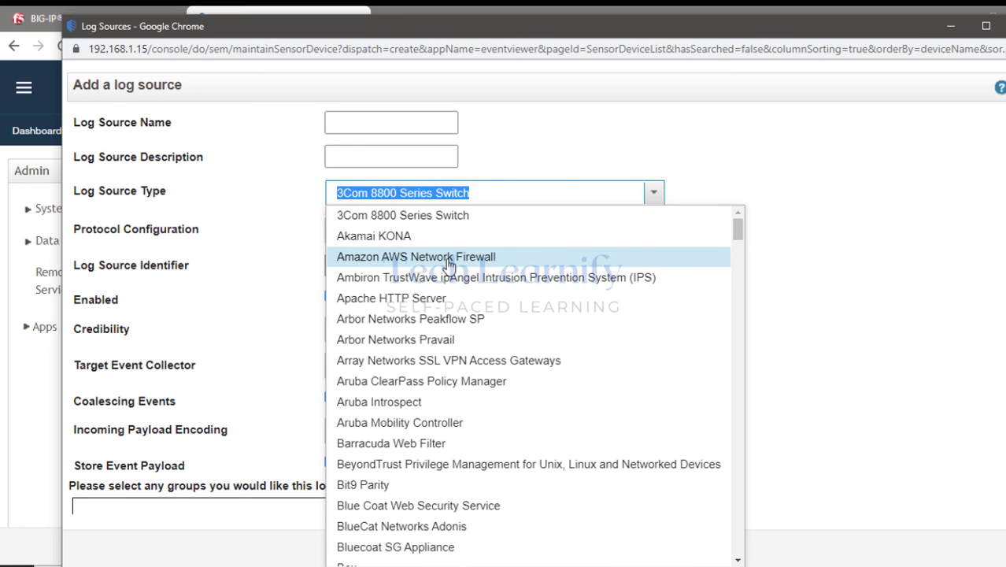
{"action": "scroll", "coordinate": [447, 263], "scroll_direction": "down", "scroll_amount": 10}
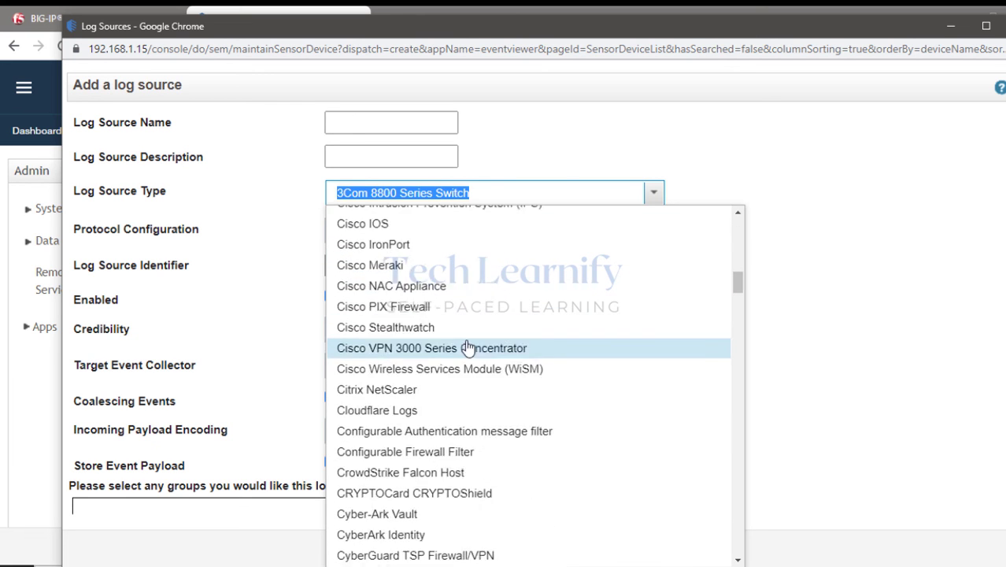
{"action": "scroll", "coordinate": [468, 347], "scroll_direction": "down", "scroll_amount": 18}
{"action": "left_click", "coordinate": [846, 305]}
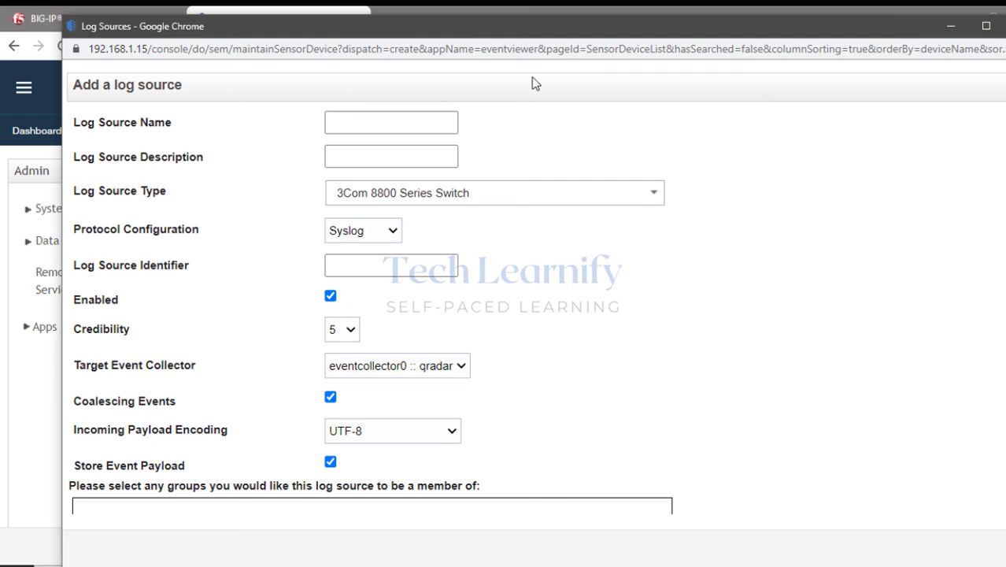
{"action": "left_click", "coordinate": [1005, 25]}
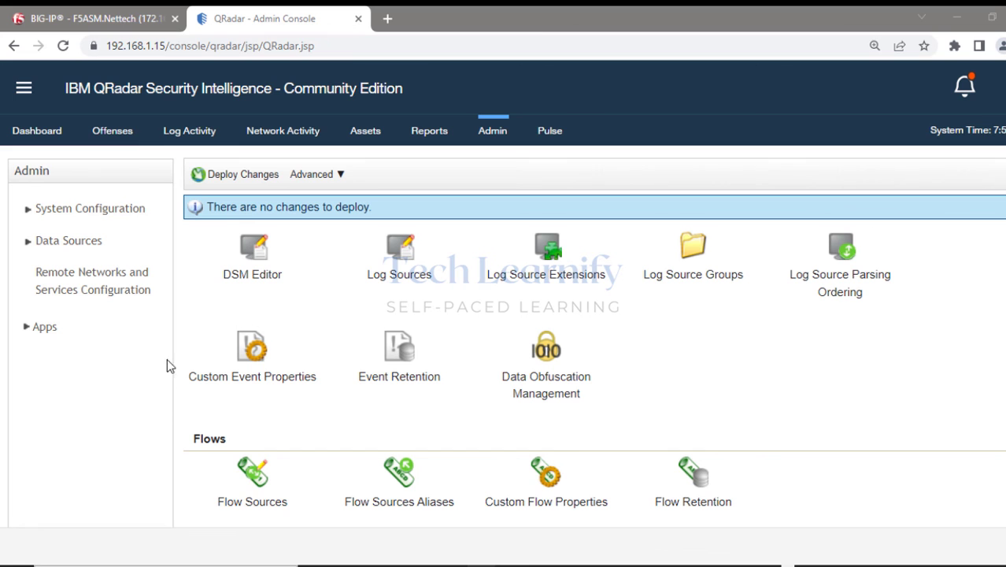
- Open Auto Update from the system configuration settings and check the last installation and next check dates
{"action": "scroll", "coordinate": [189, 364], "scroll_direction": "up", "scroll_amount": 5}
{"action": "scroll", "coordinate": [454, 342], "scroll_direction": "up", "scroll_amount": 3}
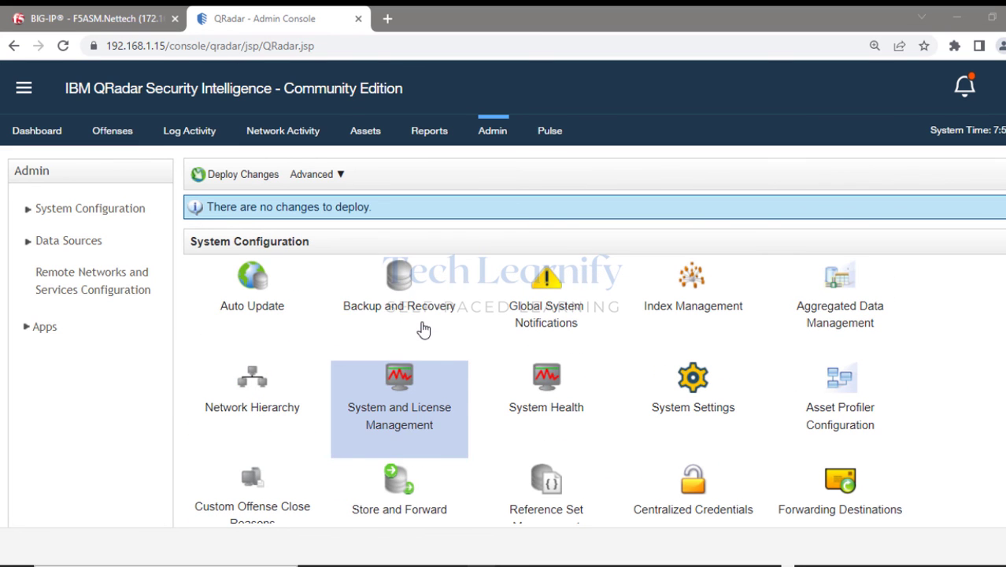
{"action": "left_click", "coordinate": [241, 302]}
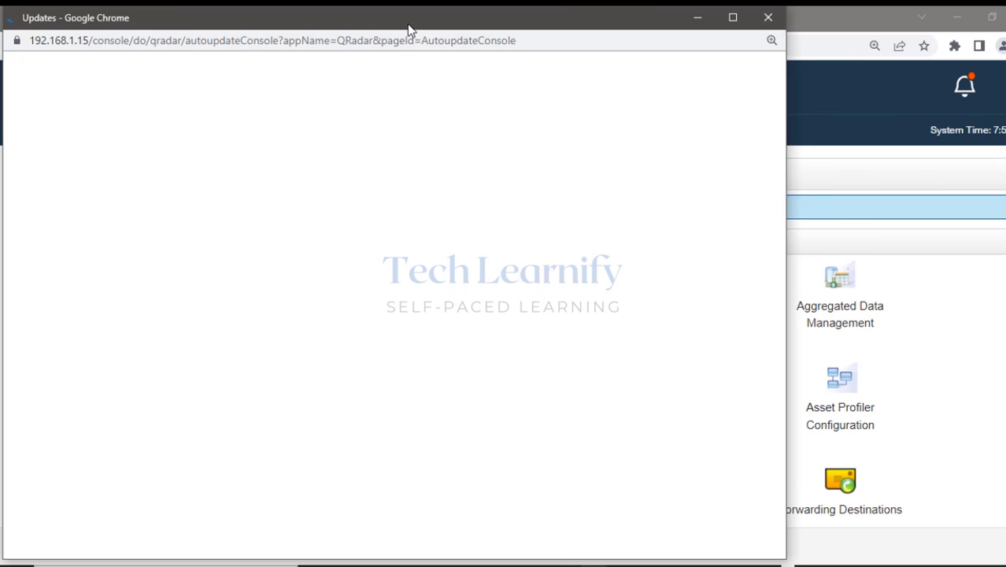
{"action": "left_click_drag", "start_coordinate": [407, 18], "coordinate": [523, 22]}
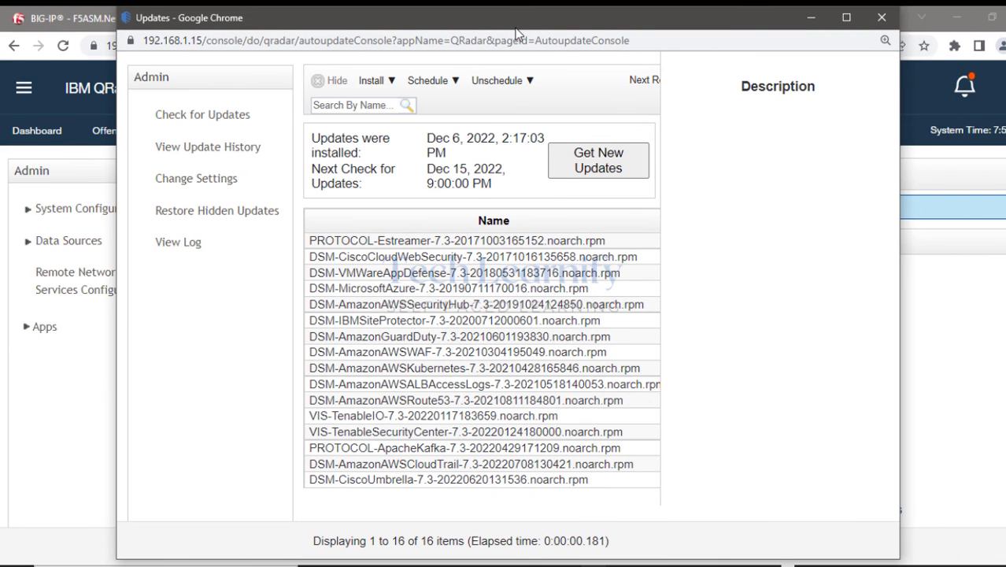
{"action": "left_click_drag", "start_coordinate": [331, 153], "coordinate": [379, 153]}
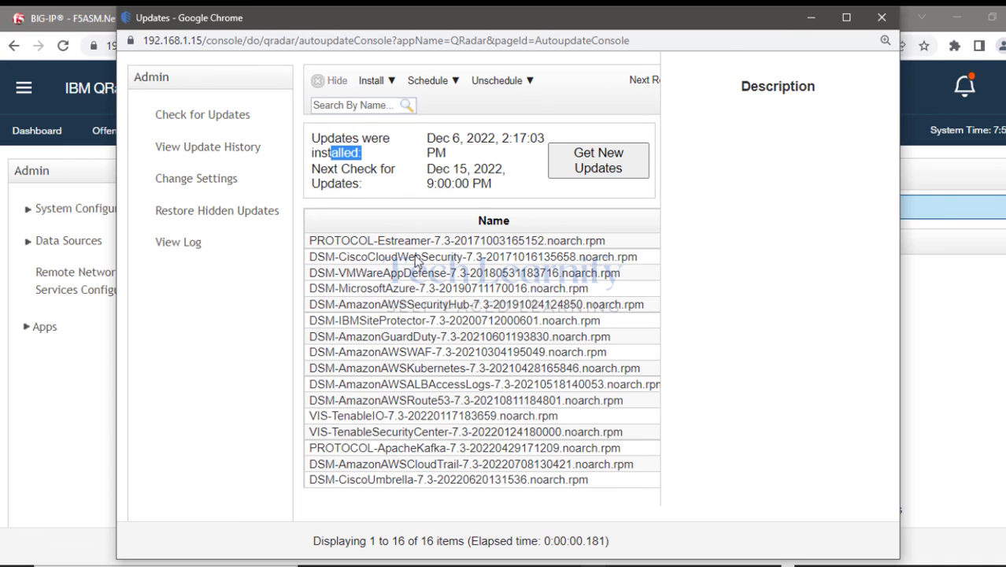
- View the update history and review the type, status and installation date of the updates
{"action": "left_click", "coordinate": [202, 154]}
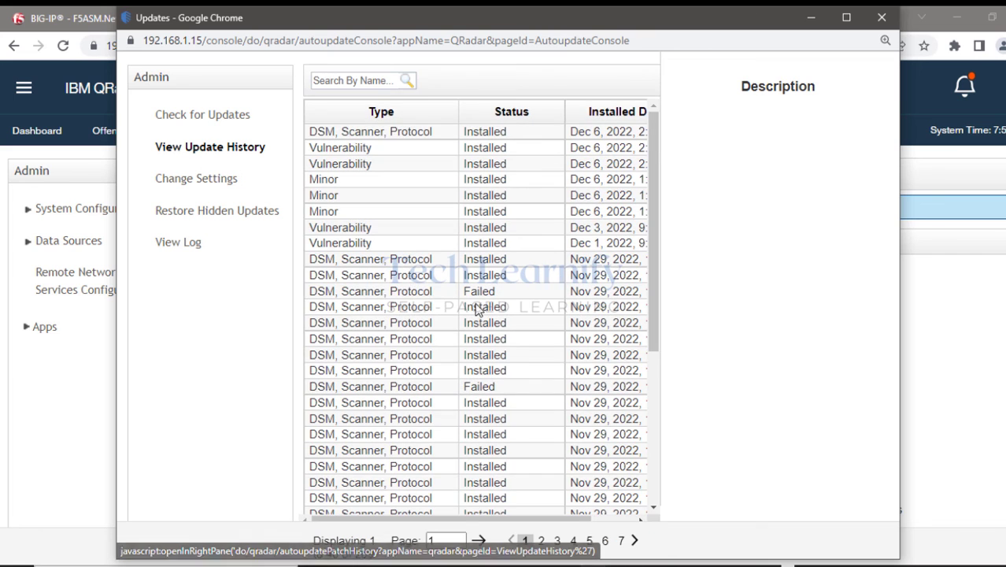
{"action": "scroll", "coordinate": [479, 311], "scroll_direction": "down", "scroll_amount": 2}
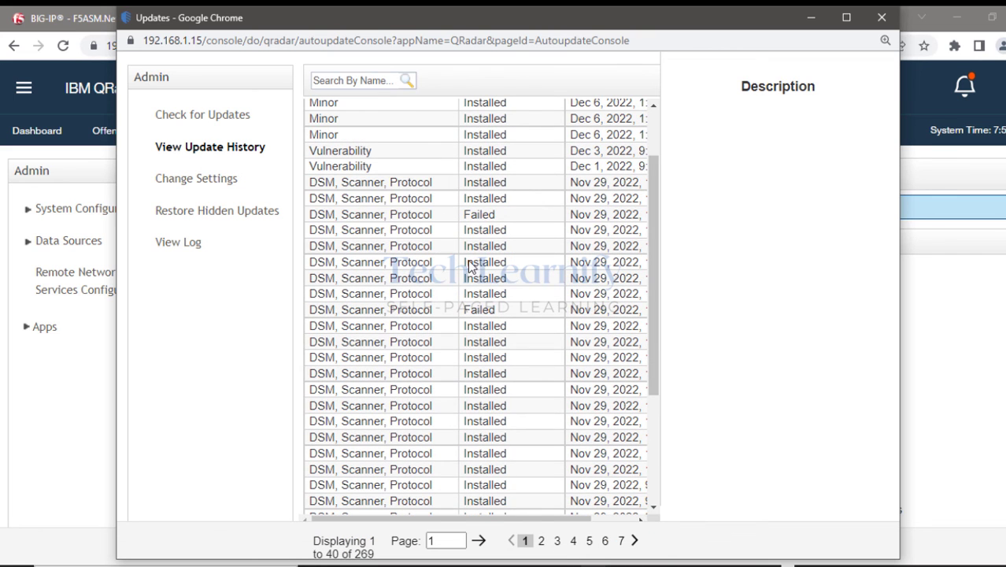
{"action": "scroll", "coordinate": [470, 270], "scroll_direction": "down", "scroll_amount": 3}
{"action": "scroll", "coordinate": [470, 269], "scroll_direction": "up", "scroll_amount": 5}
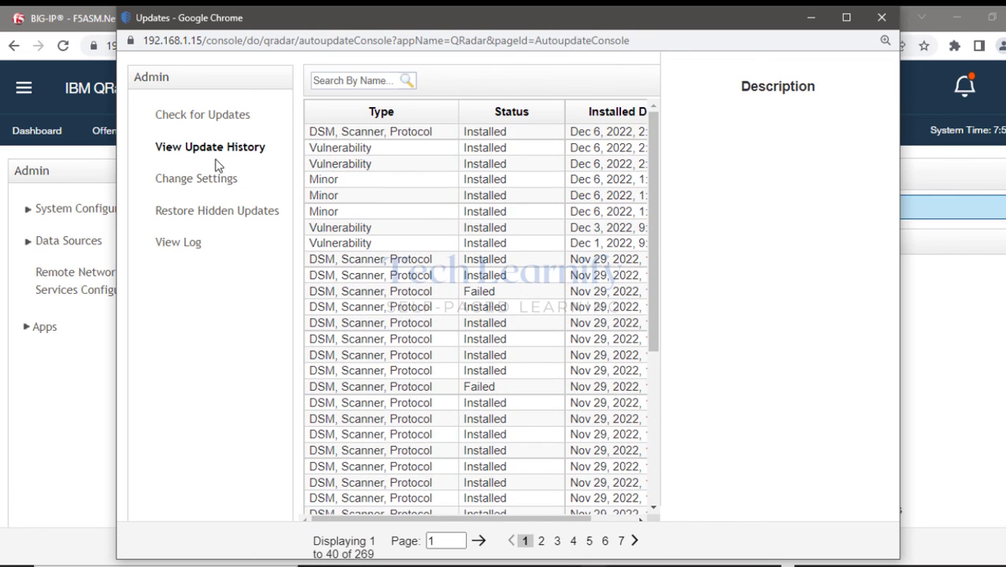
- Return to the list of available updates and select the DSM-AmazonGuardDuty package
{"action": "left_click", "coordinate": [196, 118]}
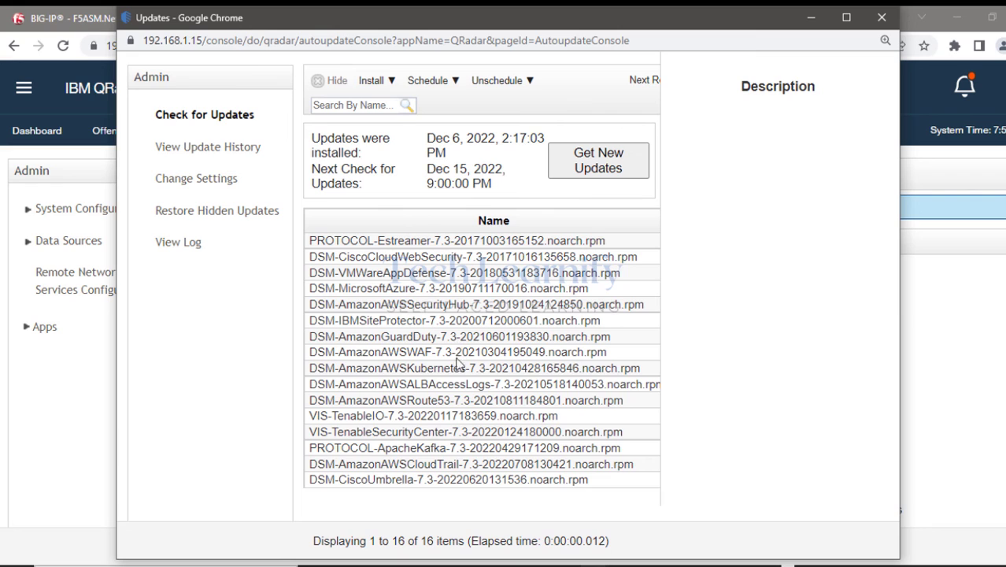
{"action": "left_click", "coordinate": [389, 338]}
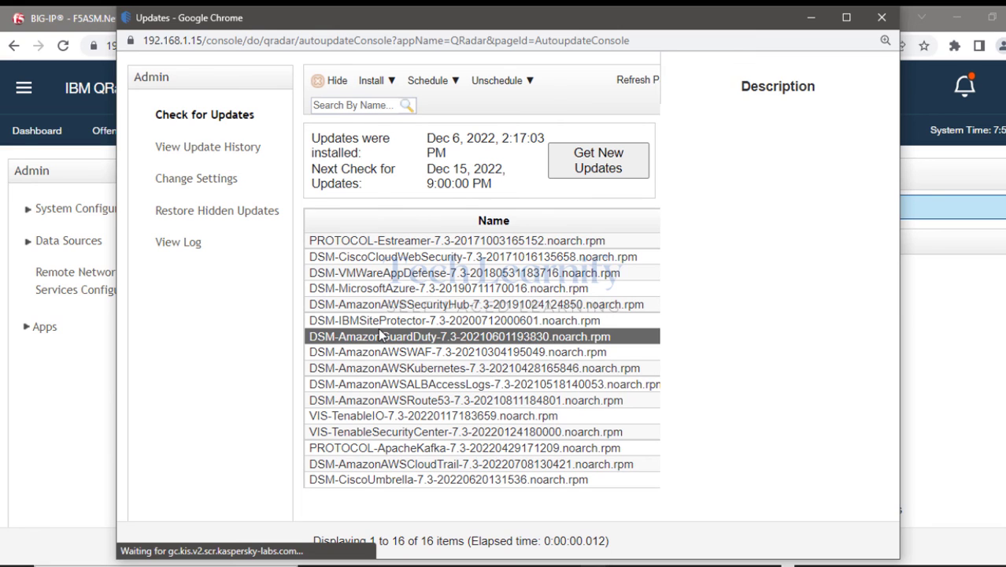